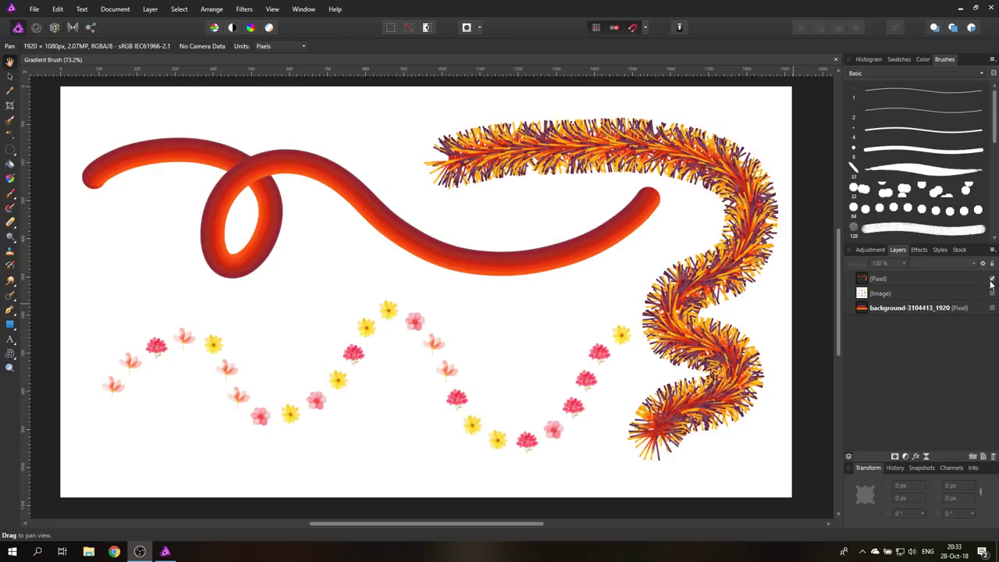
- Hide the top pixel layer with the painted strokes and show and select the background-3104413_1920 layer
{"action": "left_click", "coordinate": [991, 278]}
{"action": "left_click", "coordinate": [992, 308]}
{"action": "left_click", "coordinate": [919, 308]}
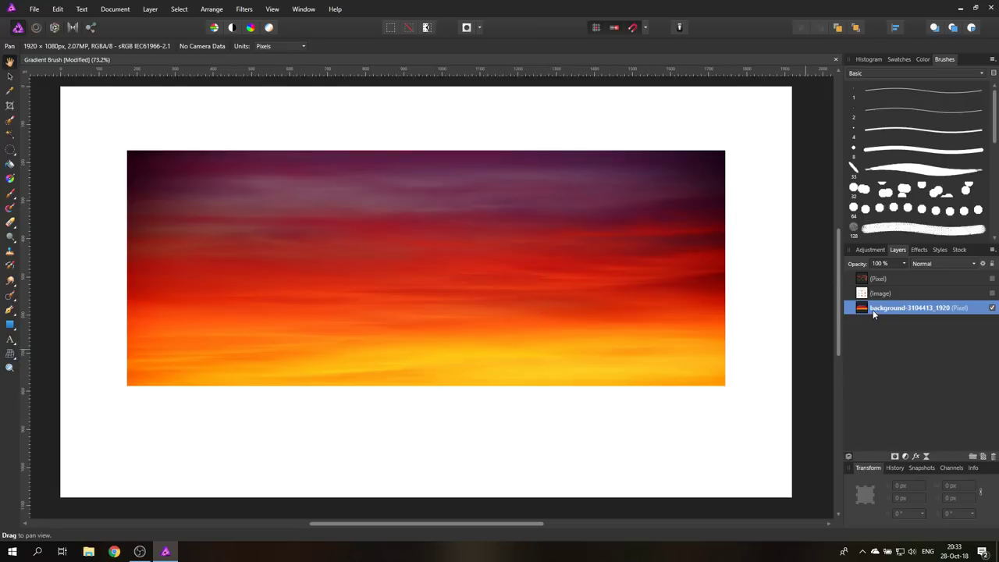
{"action": "right_click", "coordinate": [928, 311]}
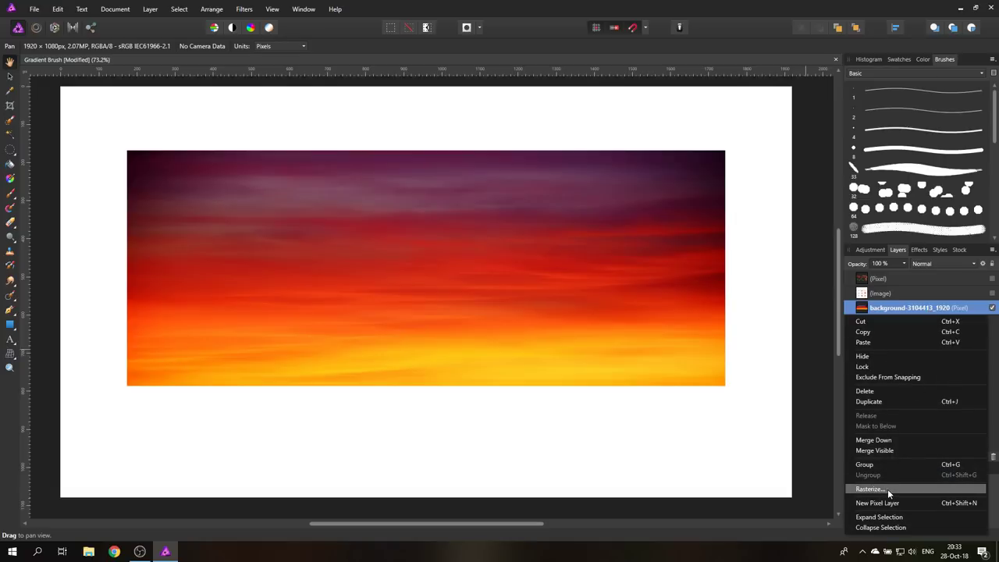
{"action": "left_click", "coordinate": [887, 489]}
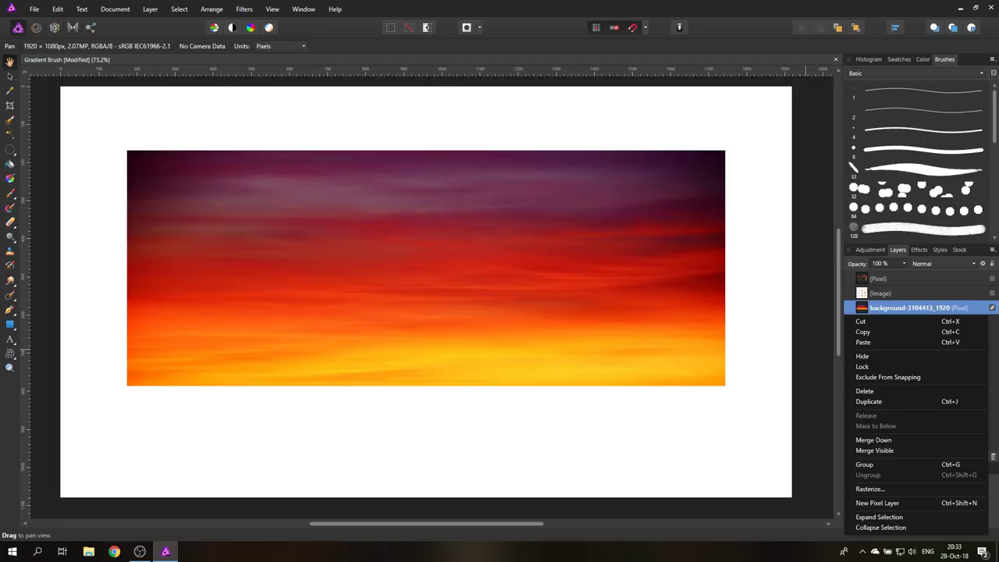
{"action": "left_click", "coordinate": [989, 398]}
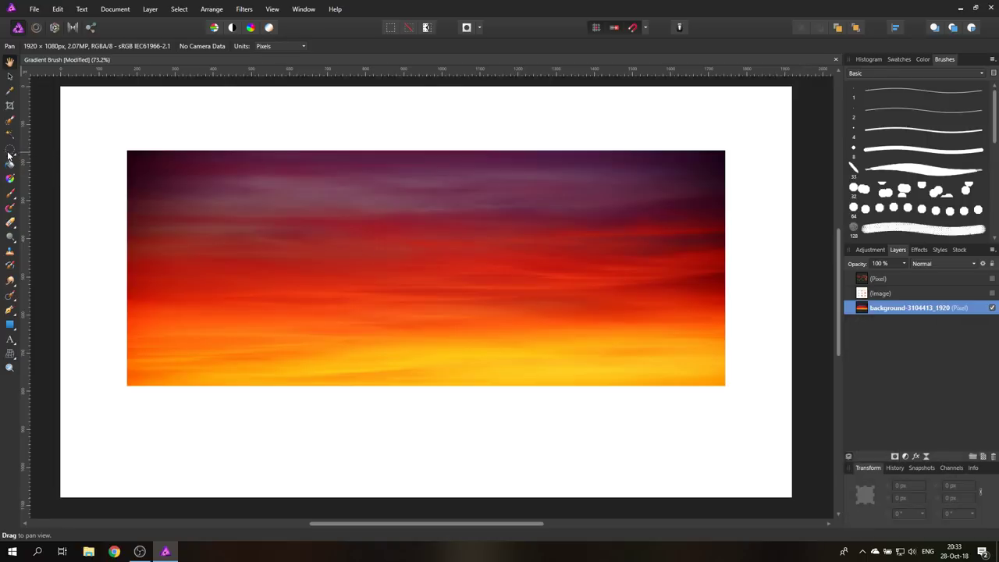
- Draw a circular marquee selection of about 412 px on the sunset image and move it to about X 772, Y 262 px
{"action": "left_click", "coordinate": [9, 153]}
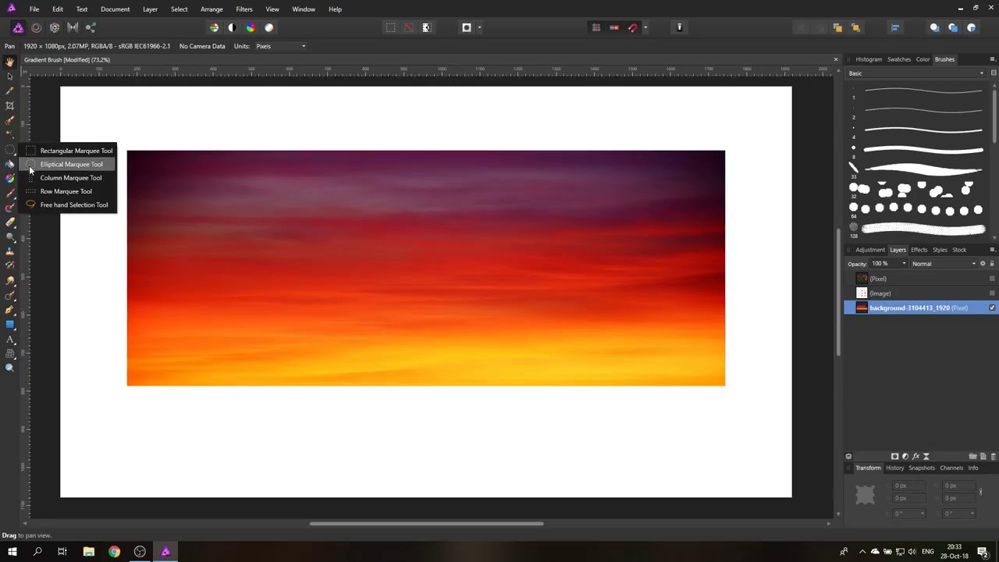
{"action": "left_click", "coordinate": [30, 165]}
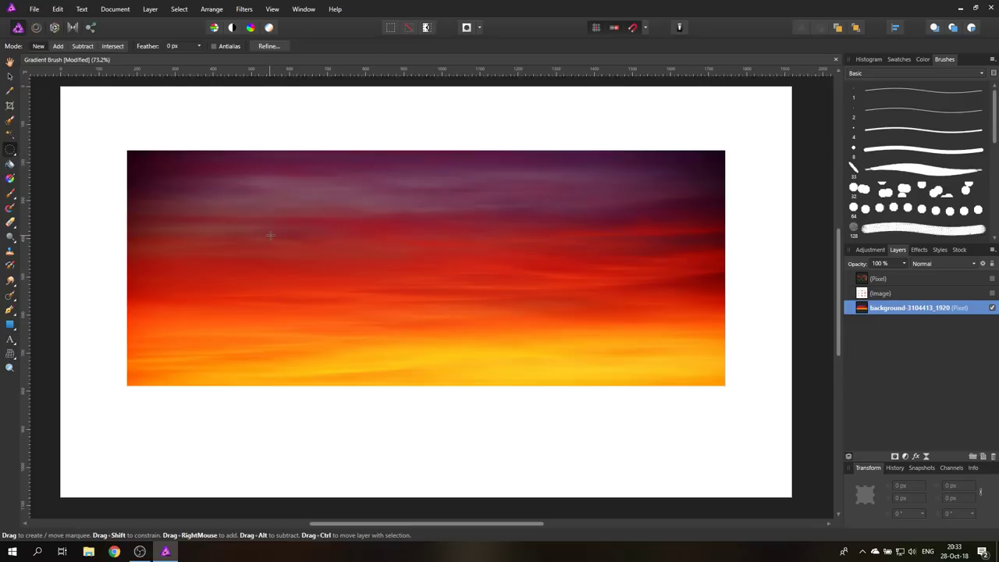
{"action": "left_click_drag", "start_coordinate": [333, 192], "coordinate": [497, 342]}
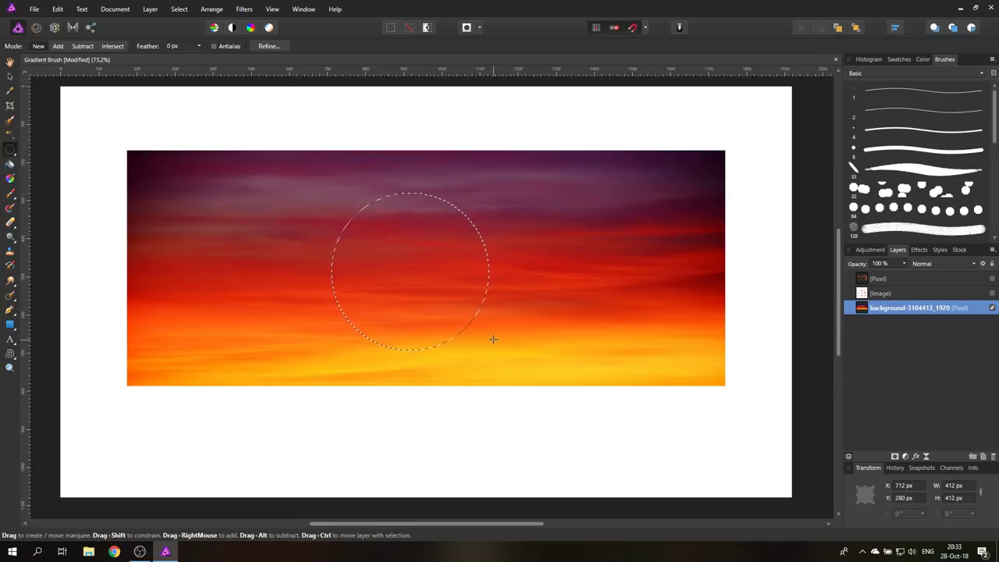
{"action": "left_click_drag", "start_coordinate": [419, 272], "coordinate": [437, 262]}
- Copy the circular selection and create a new document from the clipboard
{"action": "left_click", "coordinate": [57, 9]}
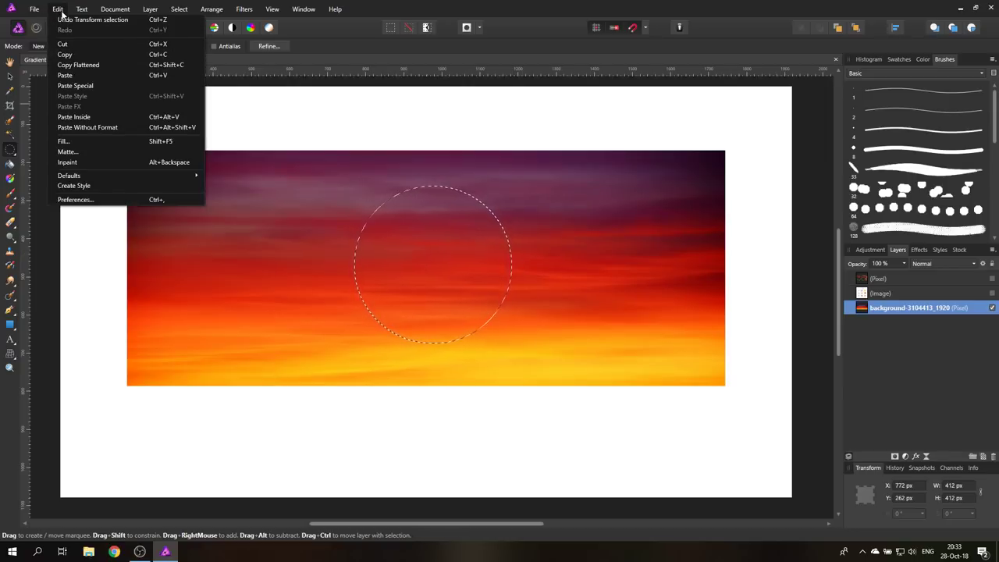
{"action": "left_click", "coordinate": [80, 55]}
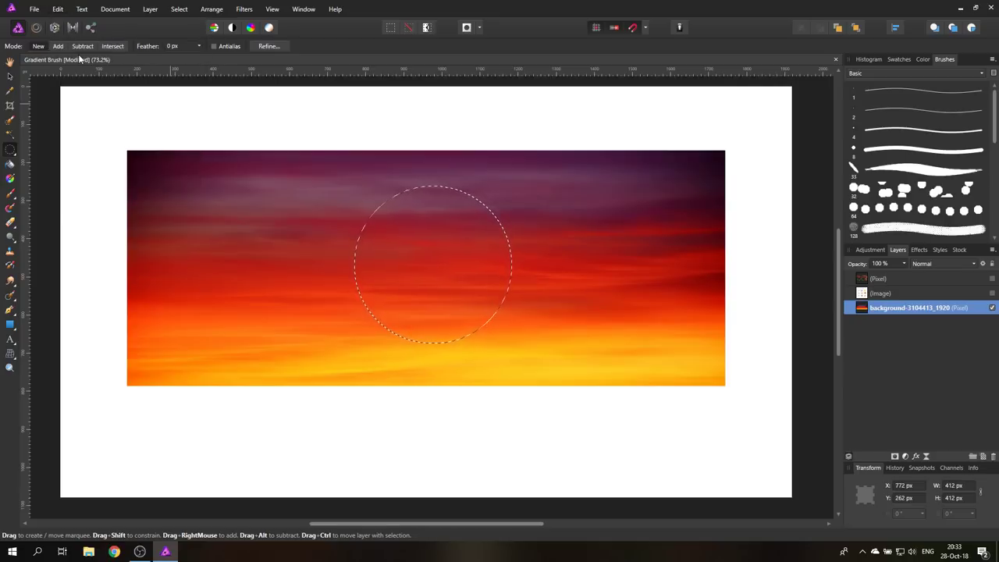
{"action": "left_click", "coordinate": [34, 9]}
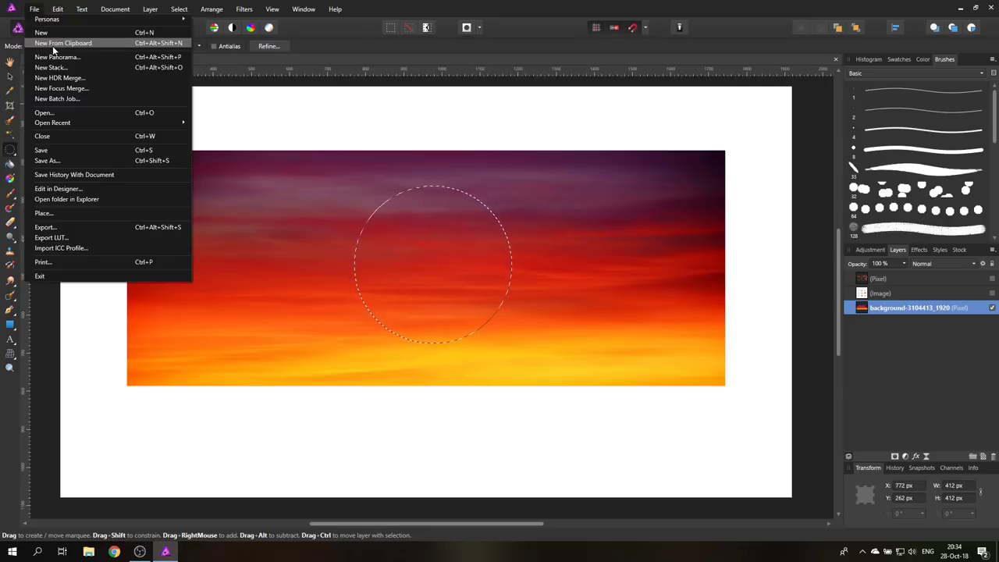
{"action": "left_click", "coordinate": [52, 44]}
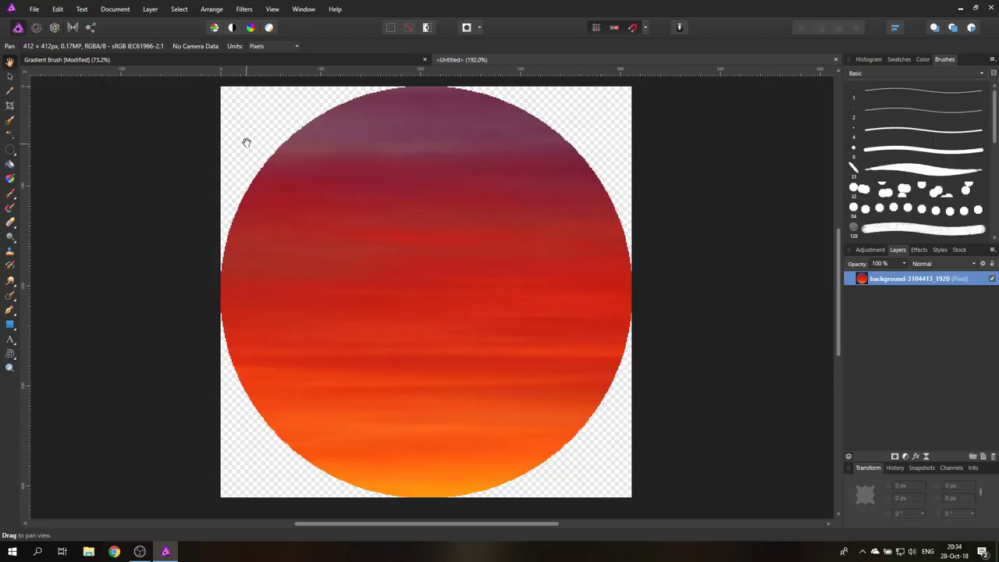
- Review the PNG export settings for the circle, cancel the export and close the untitled document
{"action": "left_click", "coordinate": [33, 9]}
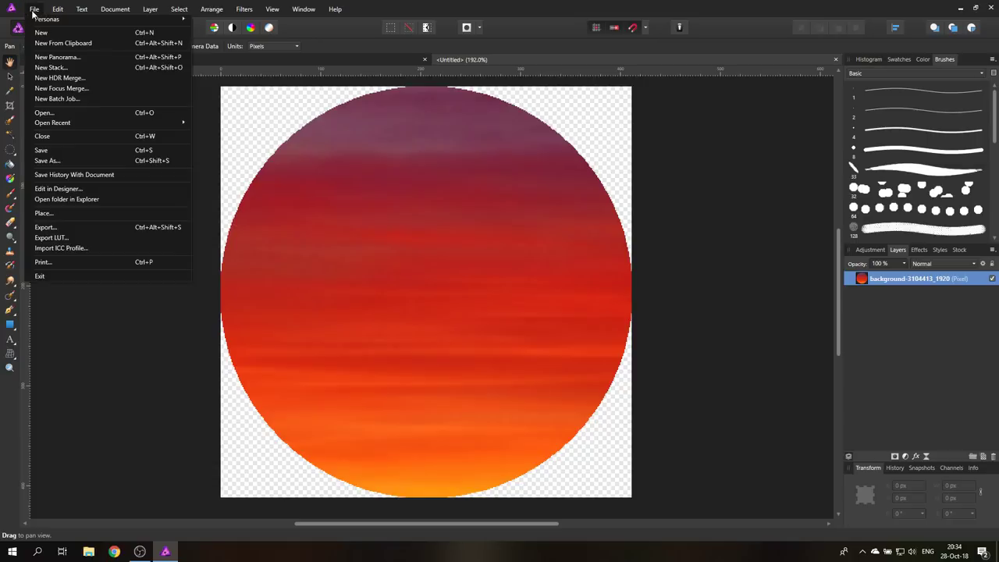
{"action": "left_click", "coordinate": [77, 227]}
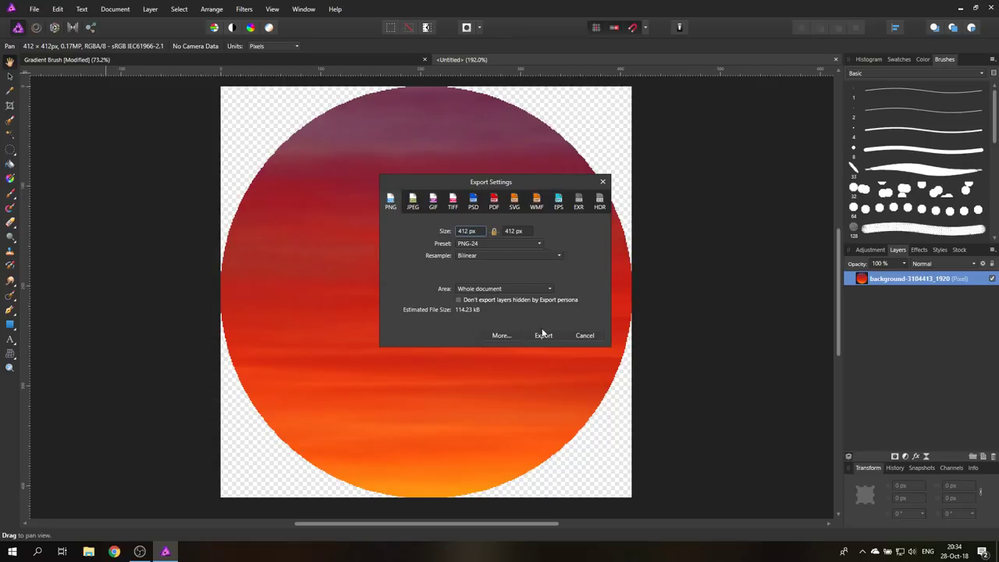
{"action": "left_click", "coordinate": [585, 336]}
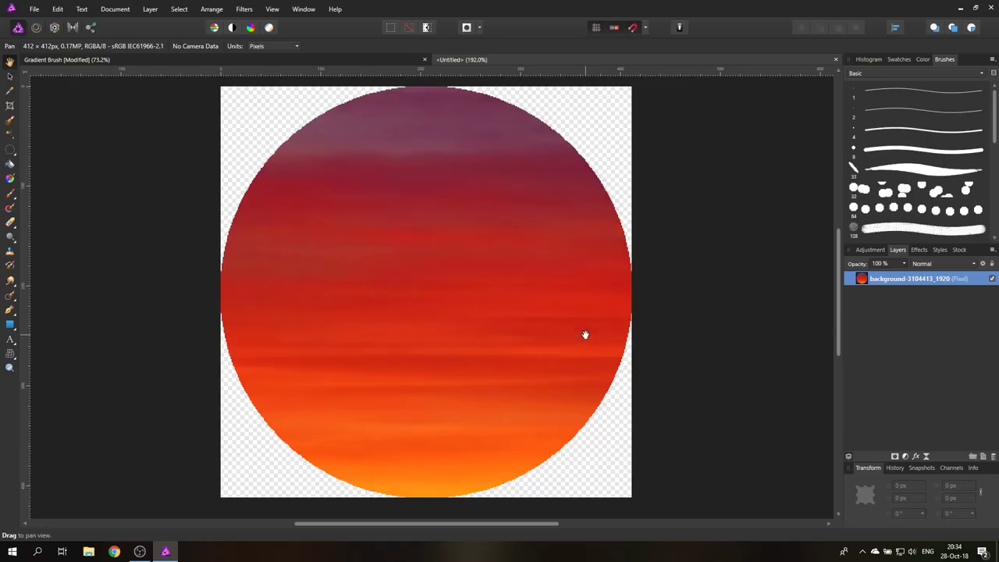
{"action": "left_click", "coordinate": [836, 60]}
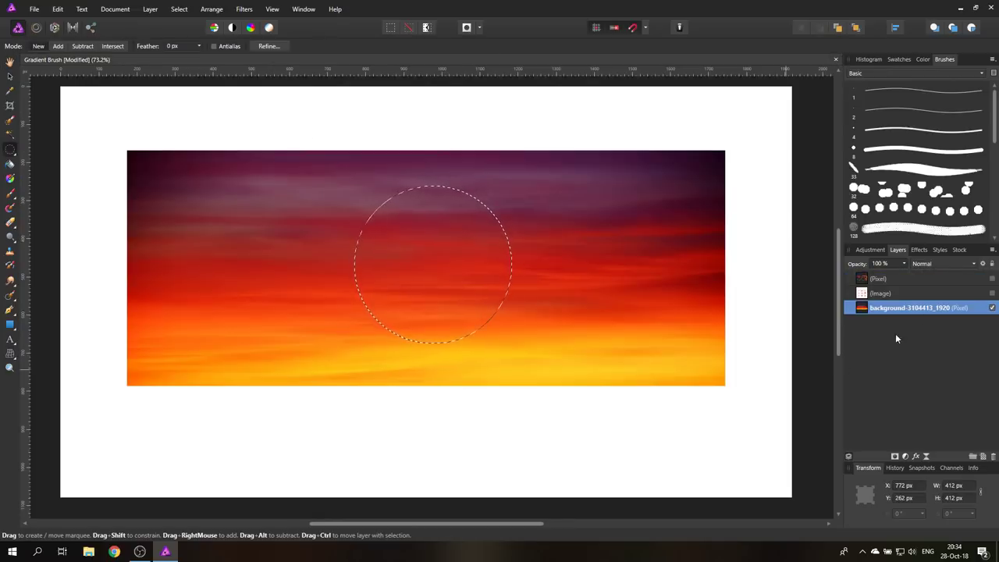
- Hide the background-3104413_1920 layer and clear the circular selection
{"action": "left_click", "coordinate": [991, 307]}
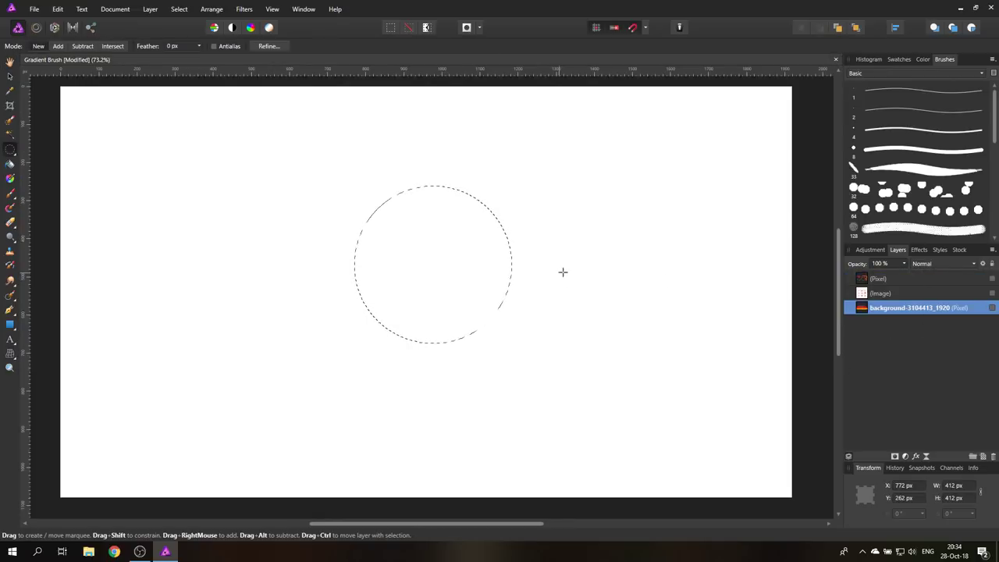
{"action": "key", "text": "ctrl+d"}
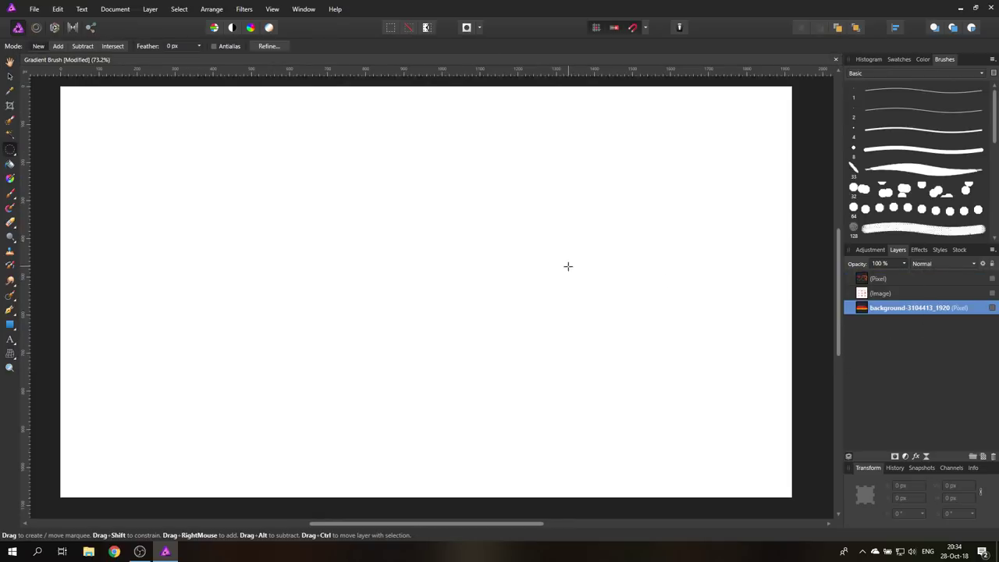
- Add a new pixel layer at the top of the layer stack and name it "Test area"
{"action": "left_click", "coordinate": [985, 460]}
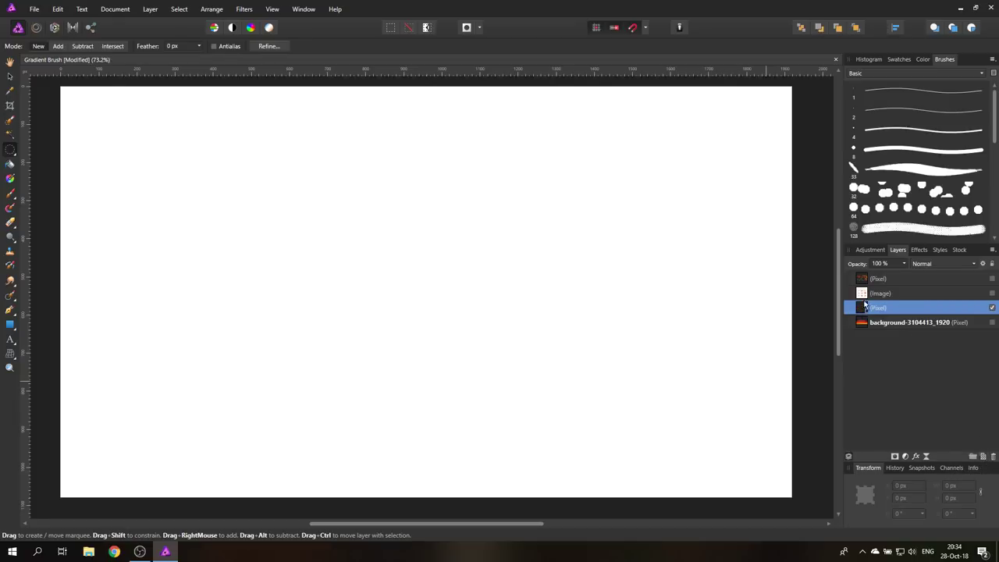
{"action": "left_click_drag", "start_coordinate": [865, 307], "coordinate": [866, 278]}
{"action": "double_click", "coordinate": [880, 279]}
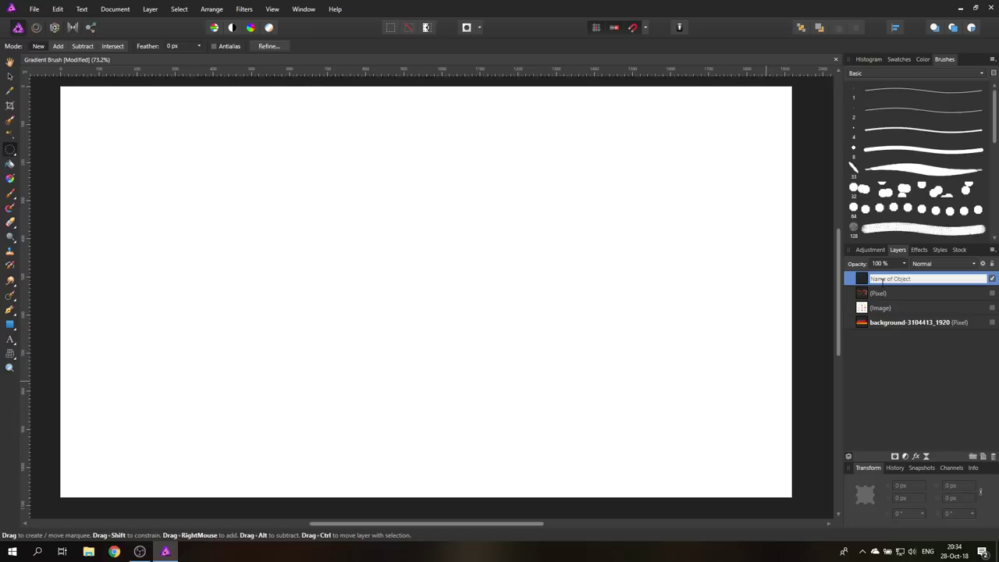
{"action": "type", "text": "Test area"}
{"action": "key", "text": "Return"}
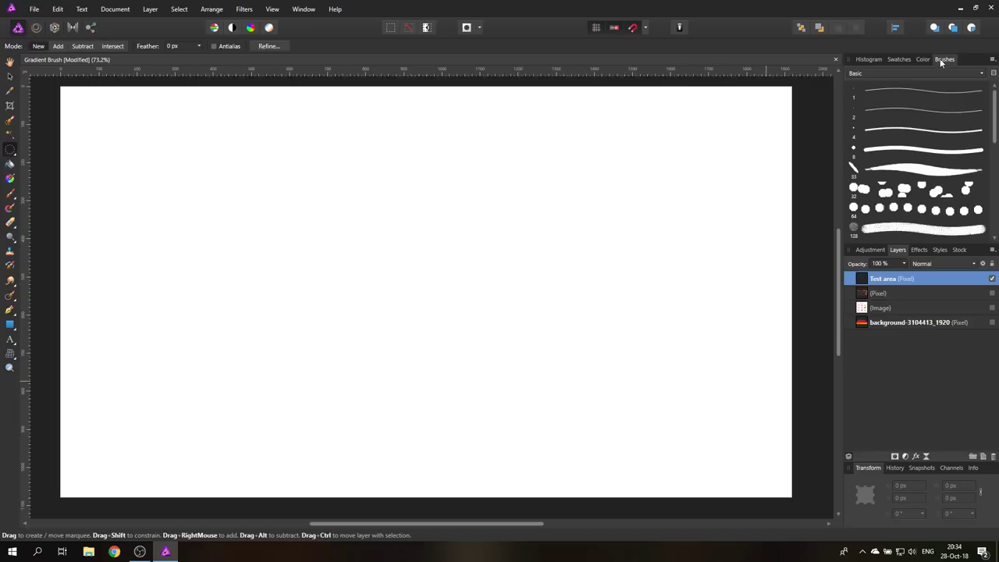
- Switch the displayed brush category from Basic to My Brushes
{"action": "left_click", "coordinate": [992, 61]}
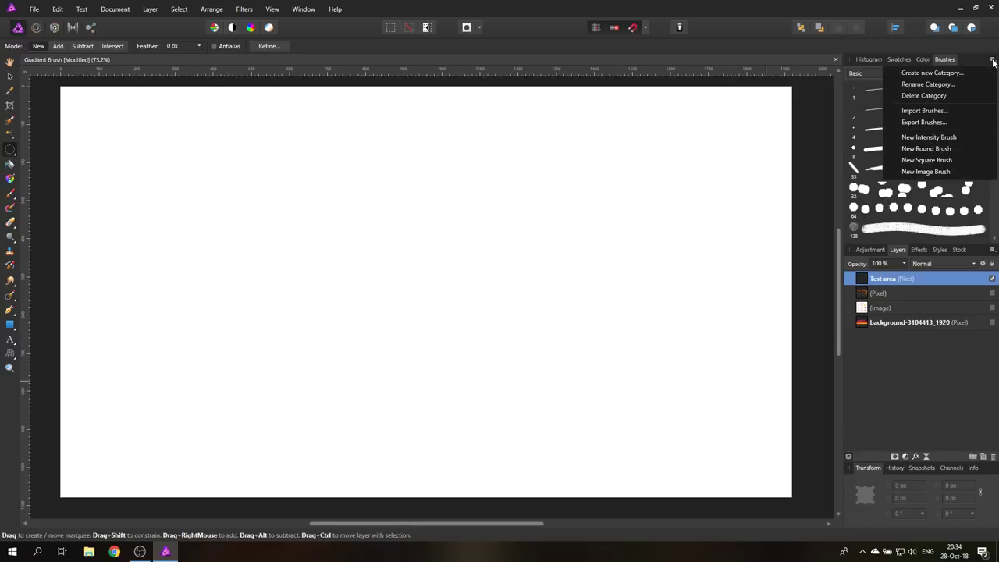
{"action": "left_click", "coordinate": [946, 58]}
{"action": "left_click", "coordinate": [931, 71]}
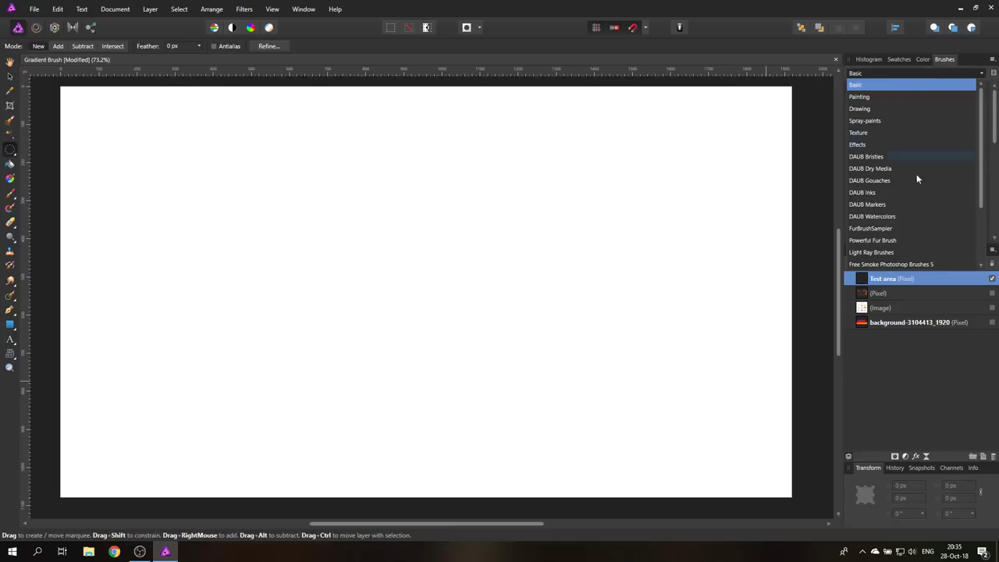
{"action": "scroll", "coordinate": [916, 174], "scroll_direction": "down", "scroll_amount": 3}
{"action": "left_click", "coordinate": [864, 229]}
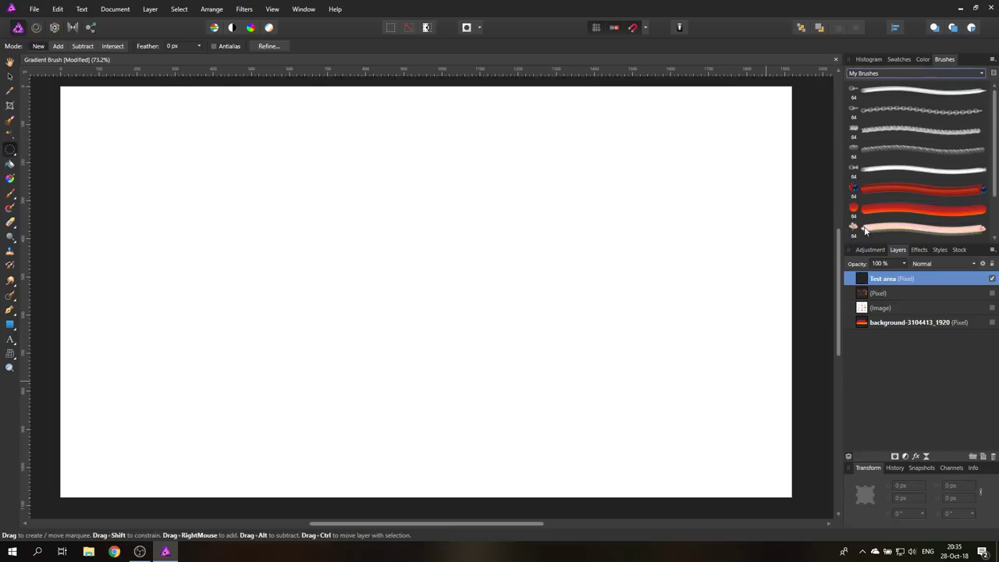
- Create a new image brush in My Brushes from the file 02.png
{"action": "scroll", "coordinate": [994, 125], "scroll_direction": "down", "scroll_amount": 1}
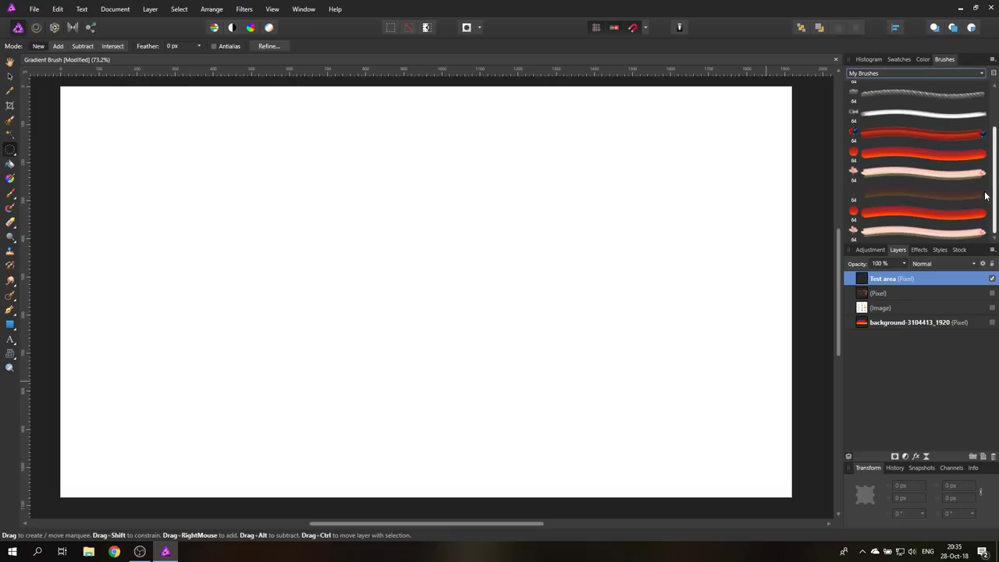
{"action": "scroll", "coordinate": [994, 125], "scroll_direction": "up", "scroll_amount": 1}
{"action": "scroll", "coordinate": [904, 182], "scroll_direction": "down", "scroll_amount": 3}
{"action": "left_click", "coordinate": [992, 61]}
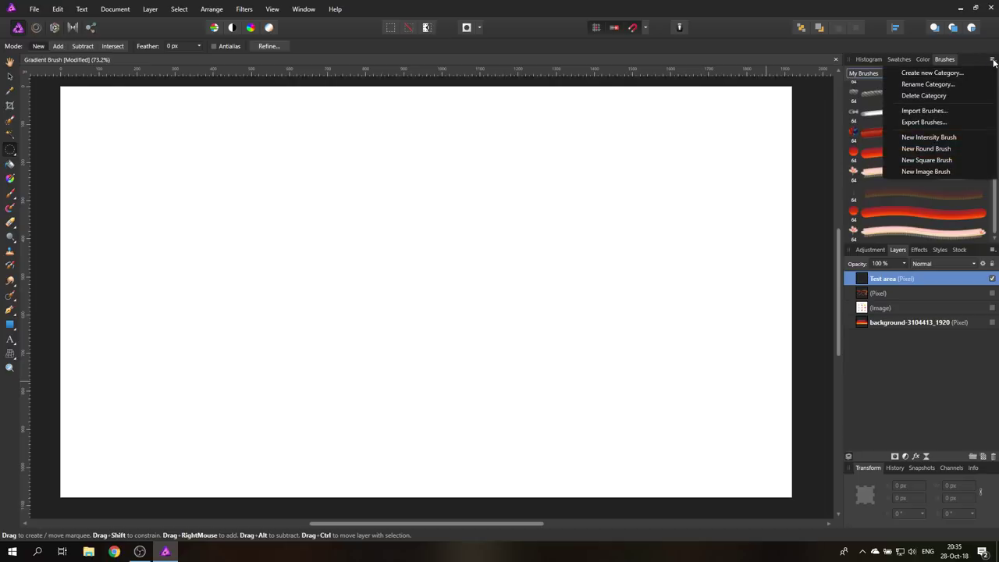
{"action": "left_click", "coordinate": [922, 171]}
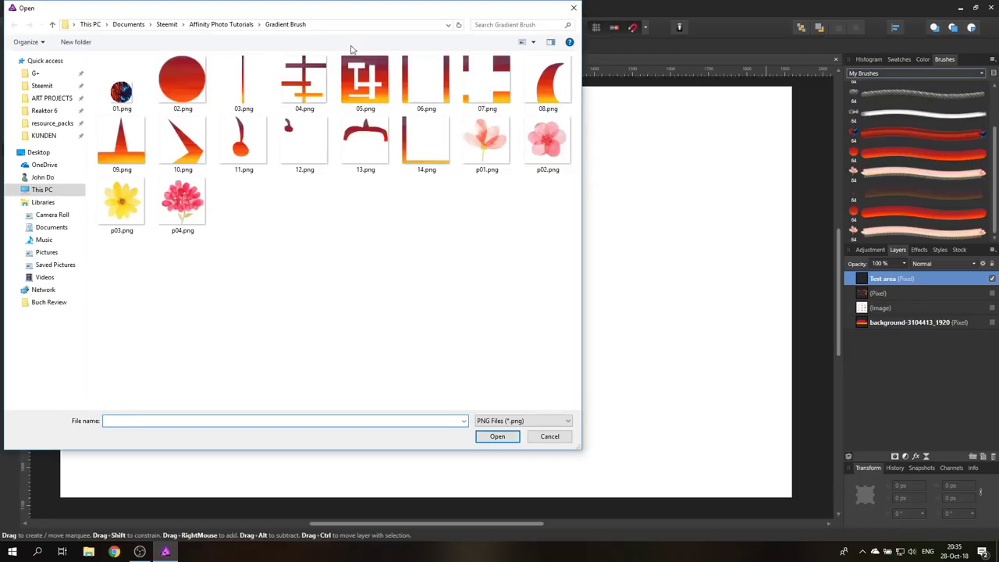
{"action": "left_click_drag", "start_coordinate": [315, 12], "coordinate": [496, 49]}
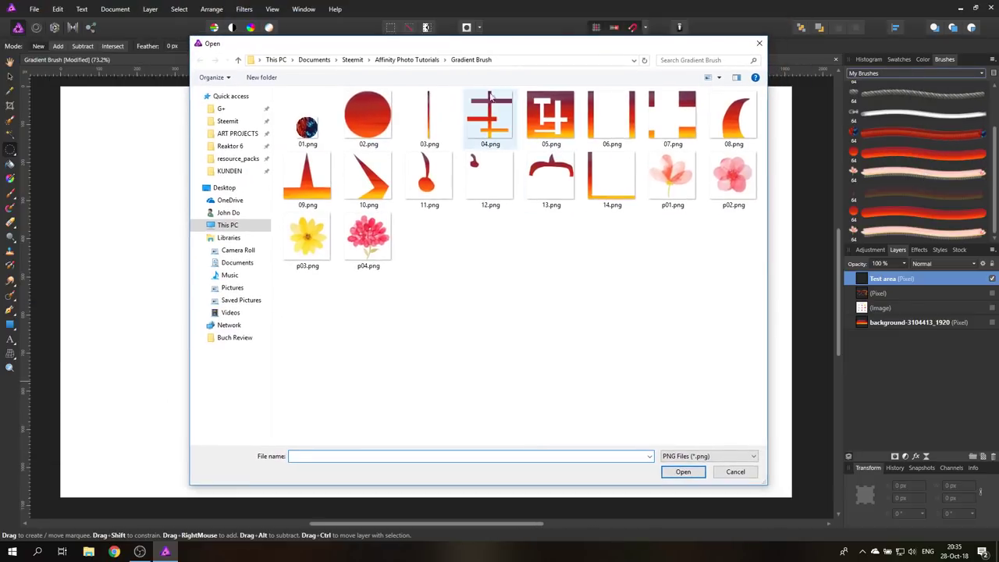
{"action": "double_click", "coordinate": [362, 117]}
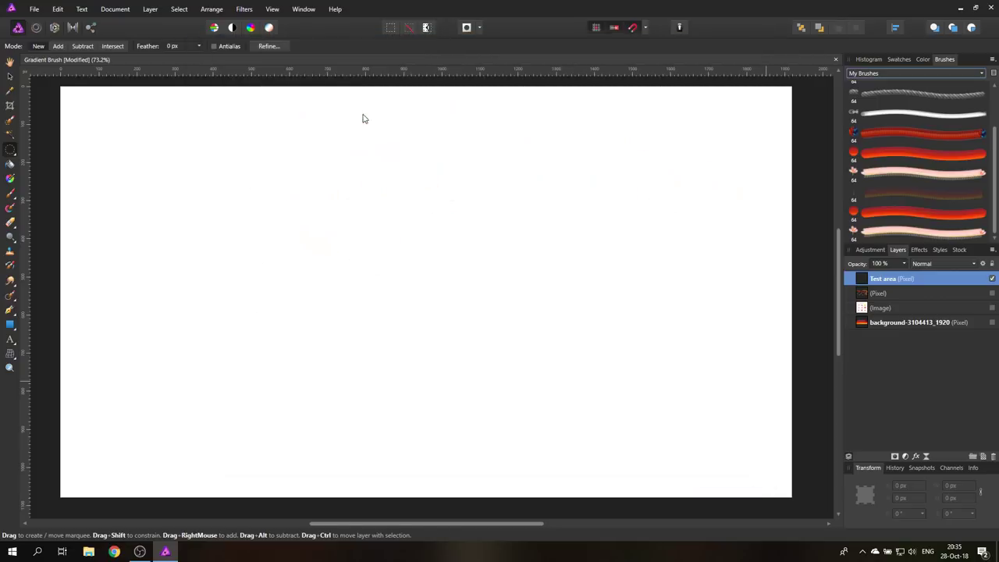
- Paint a winding test stroke on the Test area layer with the new 64 px circle gradient brush and clear the layer's contents
{"action": "left_click", "coordinate": [10, 195]}
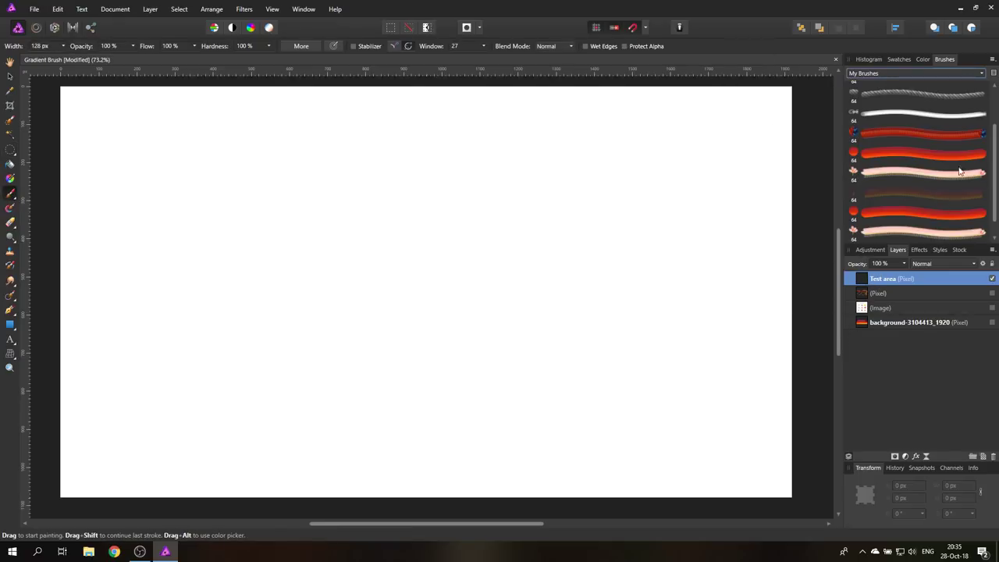
{"action": "scroll", "coordinate": [941, 199], "scroll_direction": "down", "scroll_amount": 1}
{"action": "left_click", "coordinate": [864, 234]}
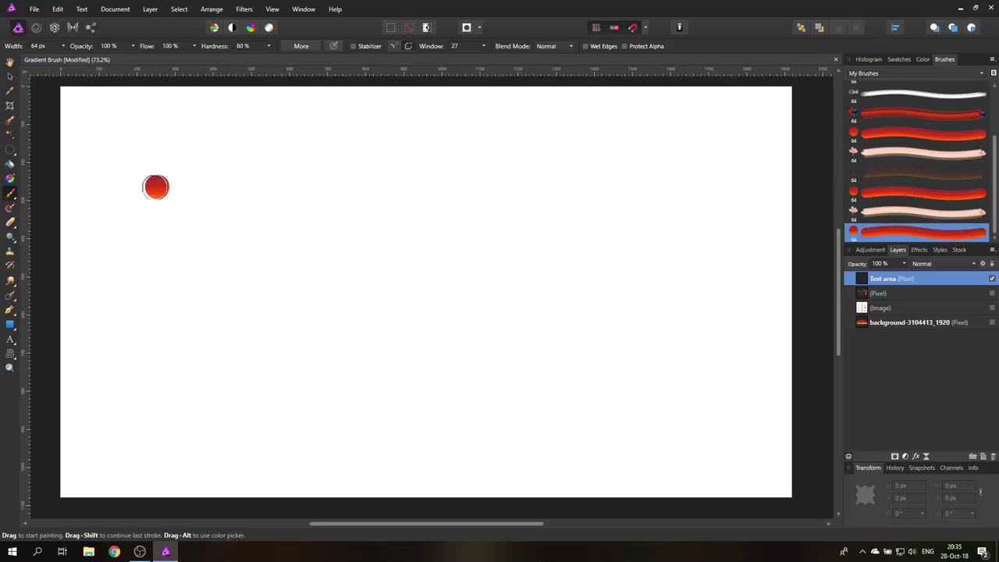
{"action": "mouse_move", "coordinate": [146, 192]}
{"action": "left_mouse_down"}
{"action": "mouse_move", "coordinate": [232, 164]}
{"action": "mouse_move", "coordinate": [251, 238]}
{"action": "mouse_move", "coordinate": [358, 155]}
{"action": "mouse_move", "coordinate": [409, 244]}
{"action": "mouse_move", "coordinate": [454, 182]}
{"action": "mouse_move", "coordinate": [521, 210]}
{"action": "mouse_move", "coordinate": [619, 224]}
{"action": "mouse_move", "coordinate": [687, 249]}
{"action": "mouse_move", "coordinate": [684, 274]}
{"action": "mouse_move", "coordinate": [609, 336]}
{"action": "mouse_move", "coordinate": [497, 352]}
{"action": "mouse_move", "coordinate": [378, 340]}
{"action": "mouse_move", "coordinate": [244, 369]}
{"action": "mouse_move", "coordinate": [222, 340]}
{"action": "left_mouse_up"}
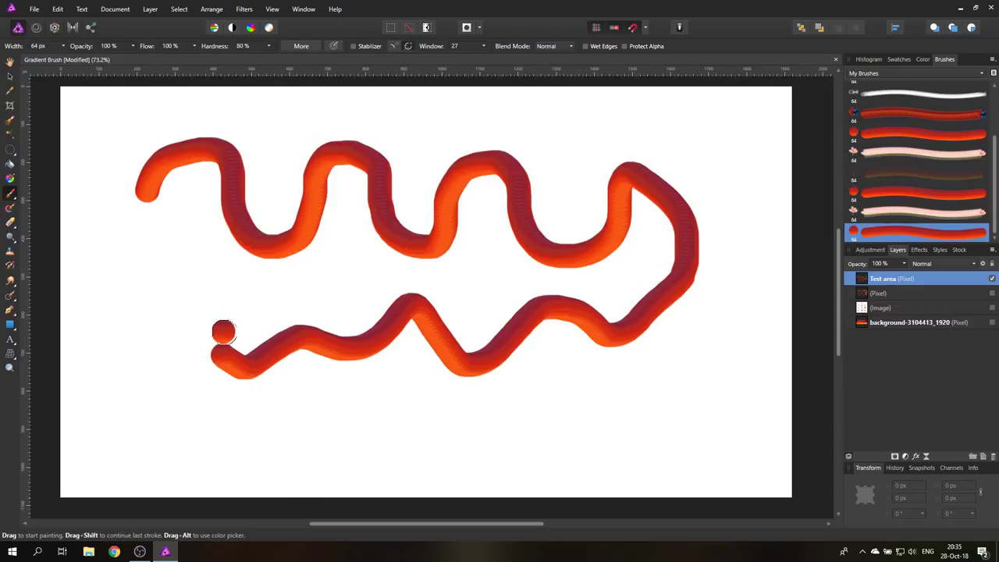
{"action": "key", "text": "ctrl+a"}
{"action": "key", "text": "Delete"}
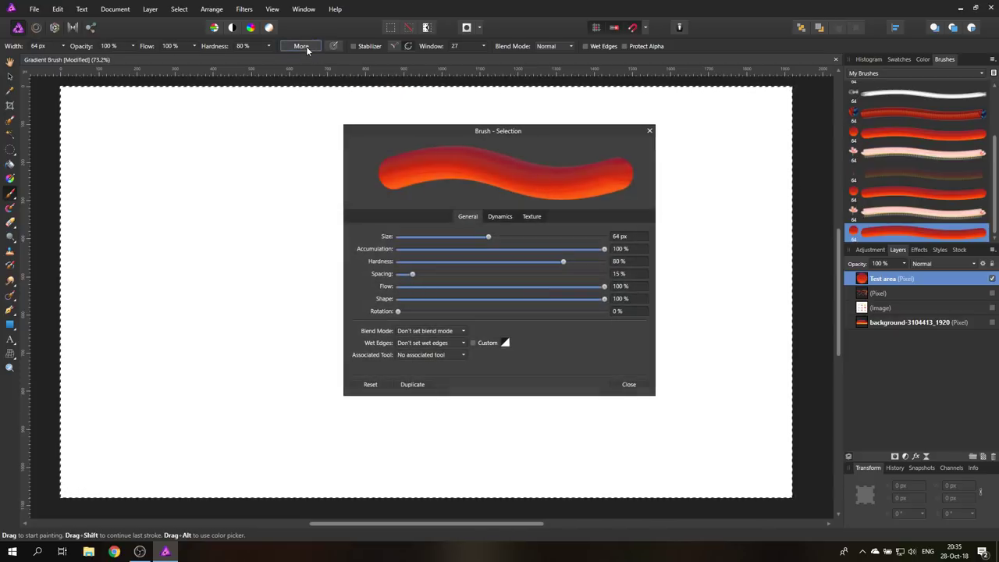
- Set the new gradient brush's spacing to 4% in its detailed brush settings
{"action": "left_click", "coordinate": [401, 274]}
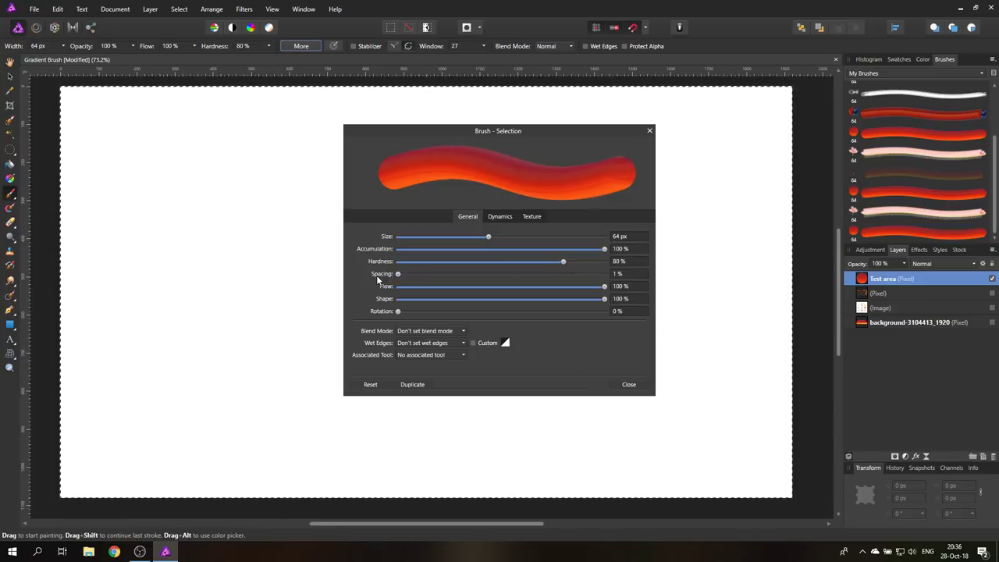
{"action": "left_click", "coordinate": [617, 275]}
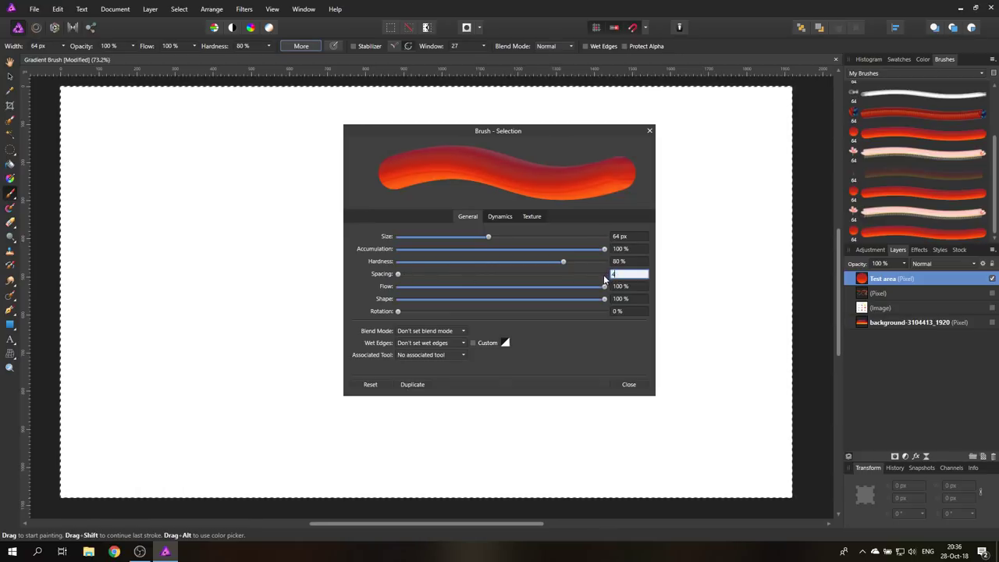
{"action": "type", "text": "4"}
{"action": "key", "text": "Return"}
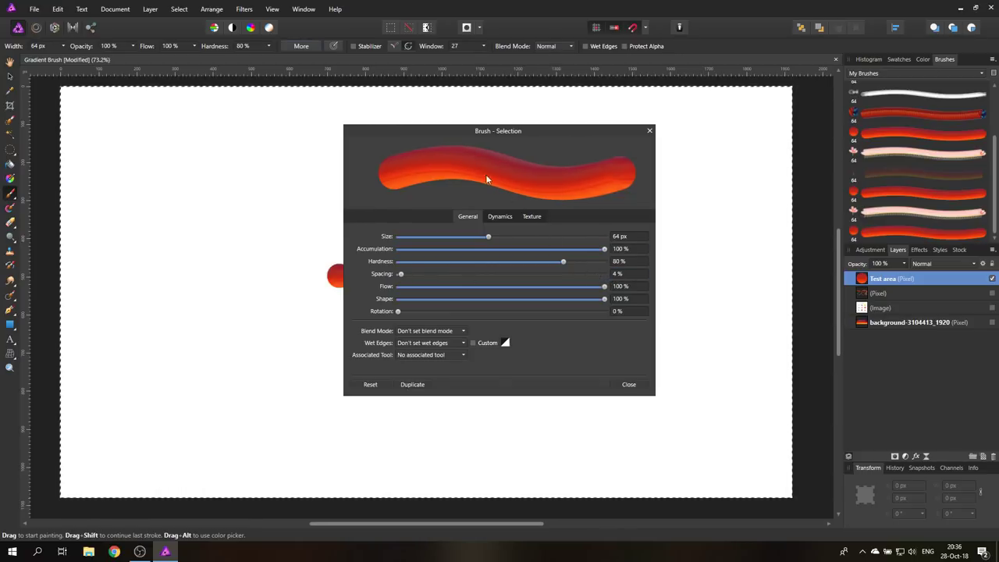
- Set the gradient brush's rotation jitter to 100% controlled by Direction and close the brush settings
{"action": "left_click", "coordinate": [500, 217]}
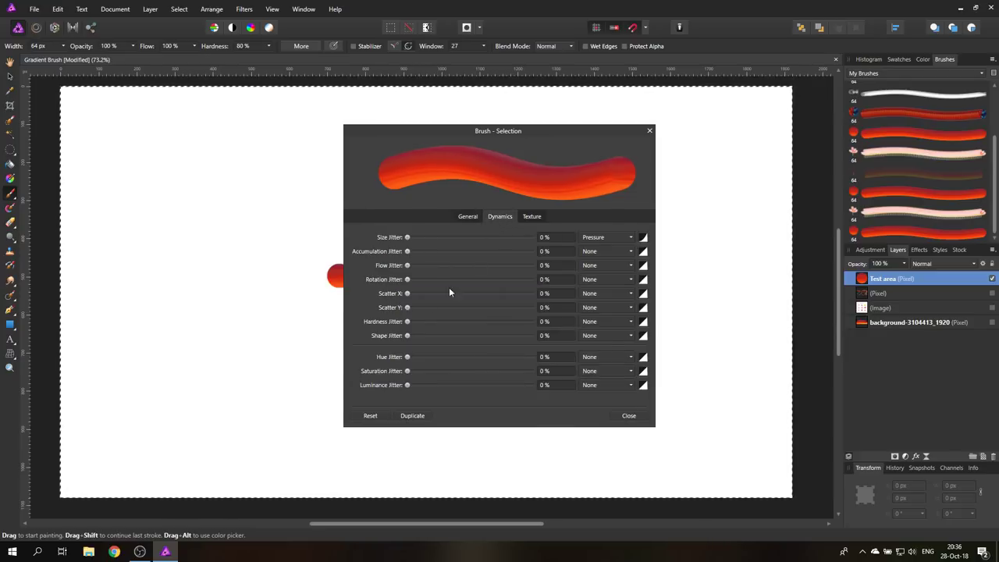
{"action": "left_click_drag", "start_coordinate": [411, 280], "coordinate": [547, 284]}
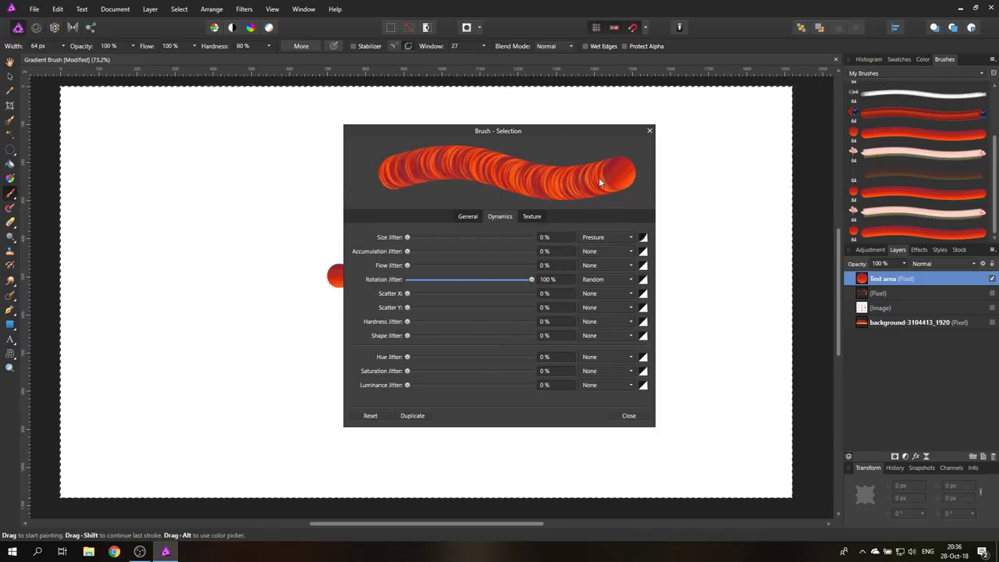
{"action": "left_click", "coordinate": [612, 277]}
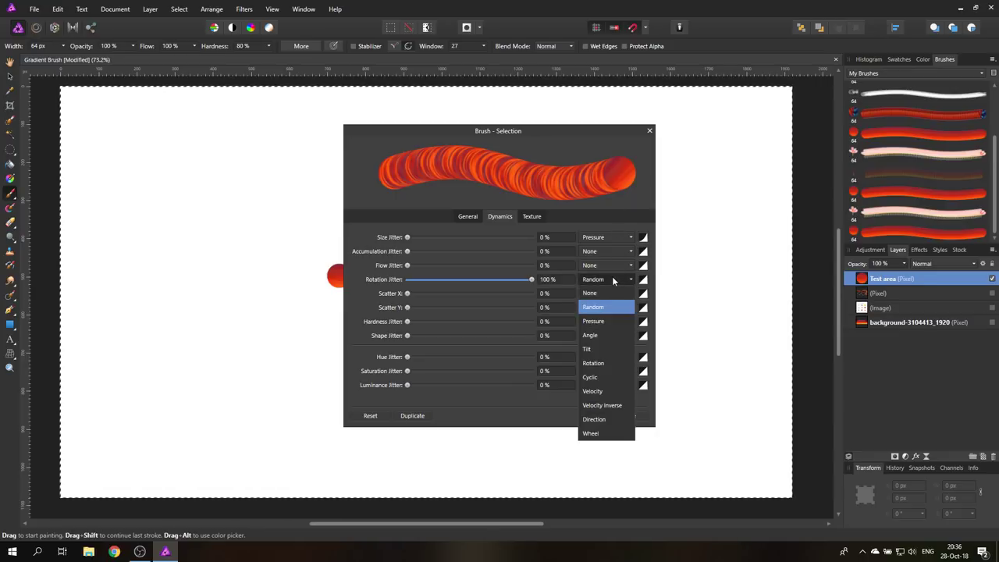
{"action": "left_click", "coordinate": [600, 418]}
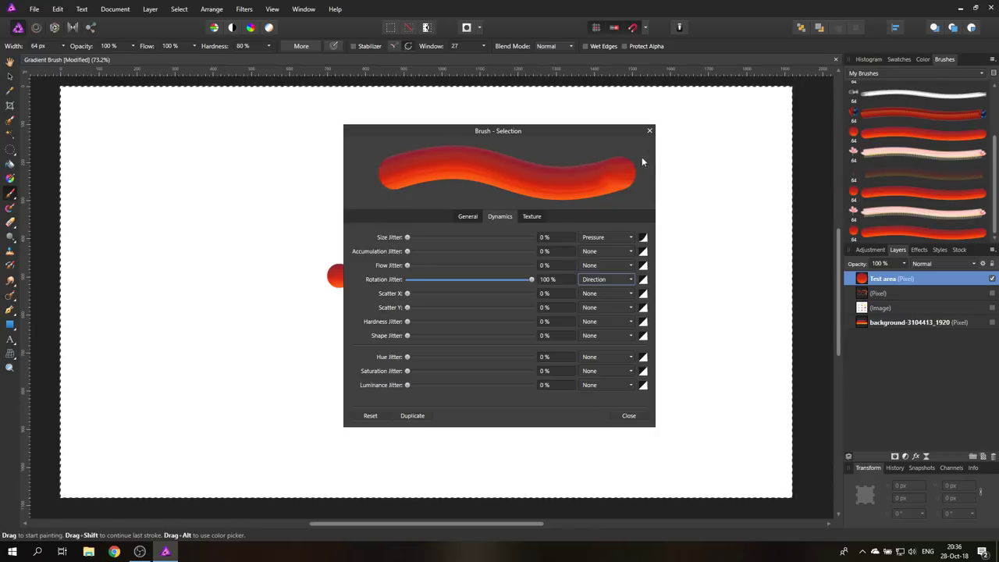
{"action": "left_click", "coordinate": [649, 131]}
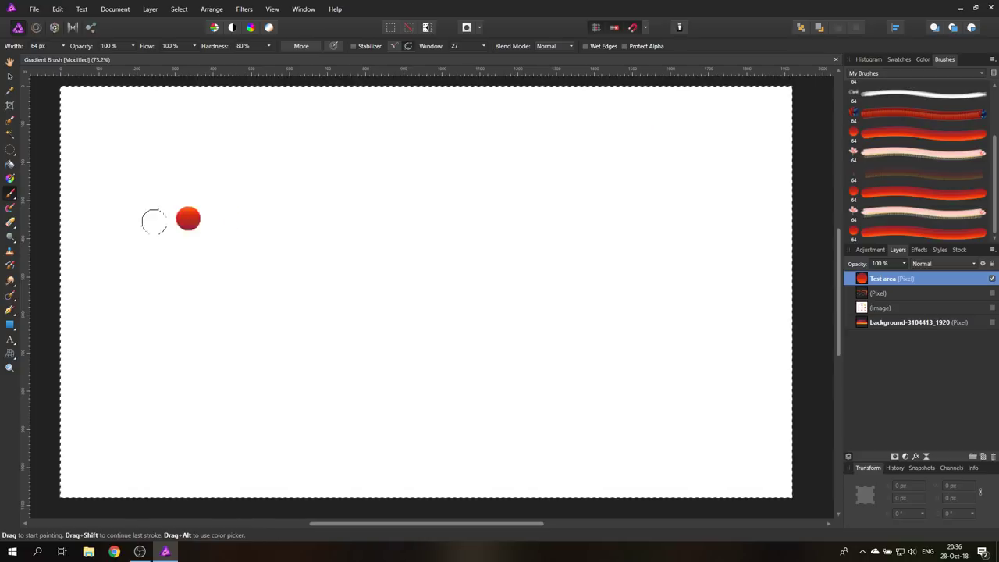
- Paint a winding test stroke across the Test area layer with the direction-following brush and undo it
{"action": "mouse_move", "coordinate": [128, 252]}
{"action": "left_mouse_down"}
{"action": "mouse_move", "coordinate": [238, 188]}
{"action": "mouse_move", "coordinate": [278, 193]}
{"action": "mouse_move", "coordinate": [333, 336]}
{"action": "mouse_move", "coordinate": [382, 339]}
{"action": "mouse_move", "coordinate": [440, 276]}
{"action": "mouse_move", "coordinate": [589, 300]}
{"action": "mouse_move", "coordinate": [621, 264]}
{"action": "mouse_move", "coordinate": [629, 232]}
{"action": "mouse_move", "coordinate": [676, 241]}
{"action": "mouse_move", "coordinate": [708, 296]}
{"action": "mouse_move", "coordinate": [710, 349]}
{"action": "mouse_move", "coordinate": [593, 408]}
{"action": "mouse_move", "coordinate": [484, 412]}
{"action": "left_mouse_up"}
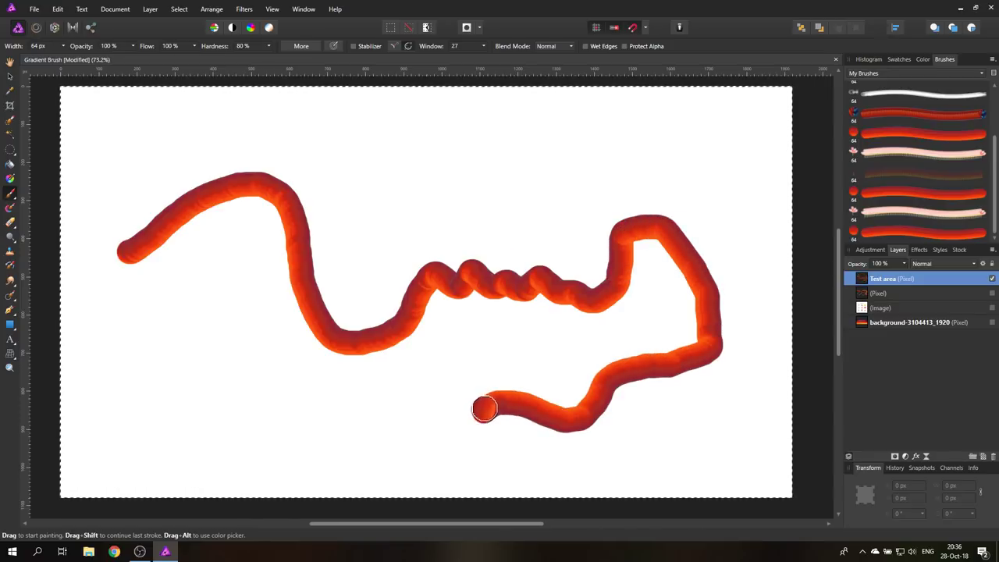
{"action": "key", "text": "ctrl+z"}
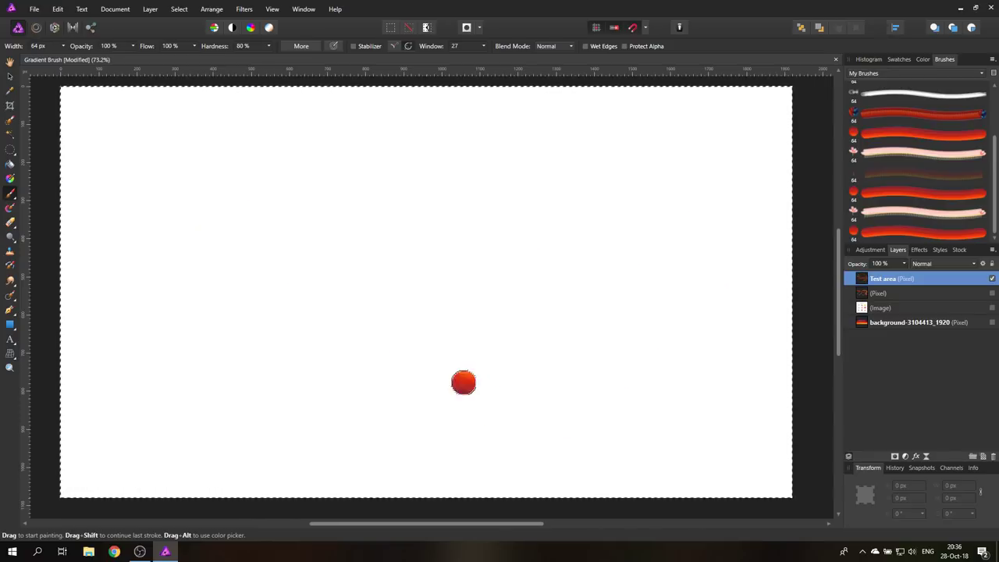
- Turn on the stabilizer for the paint brush, check its window length control, and undo any stray dabs
{"action": "left_click", "coordinate": [353, 46]}
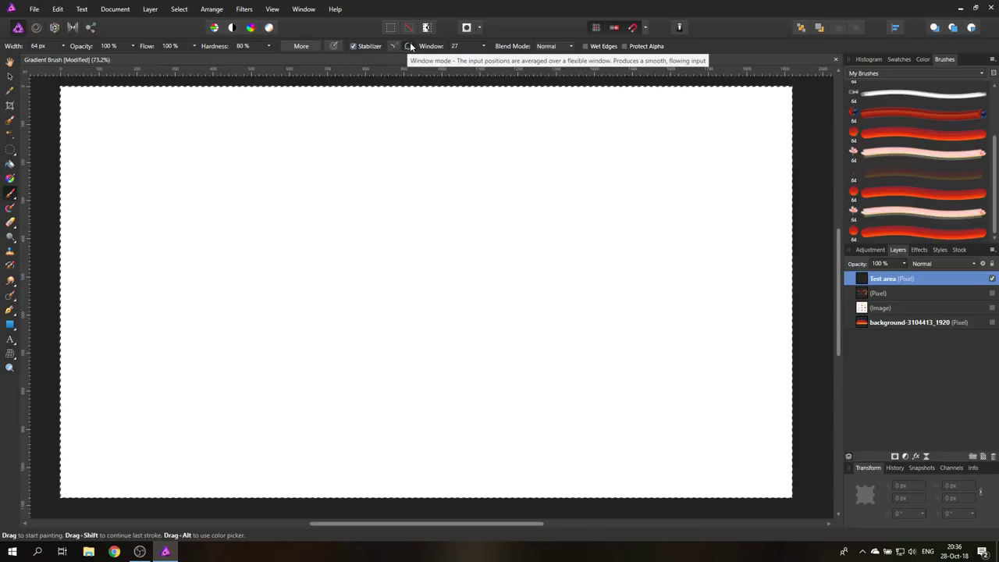
{"action": "left_click", "coordinate": [482, 47]}
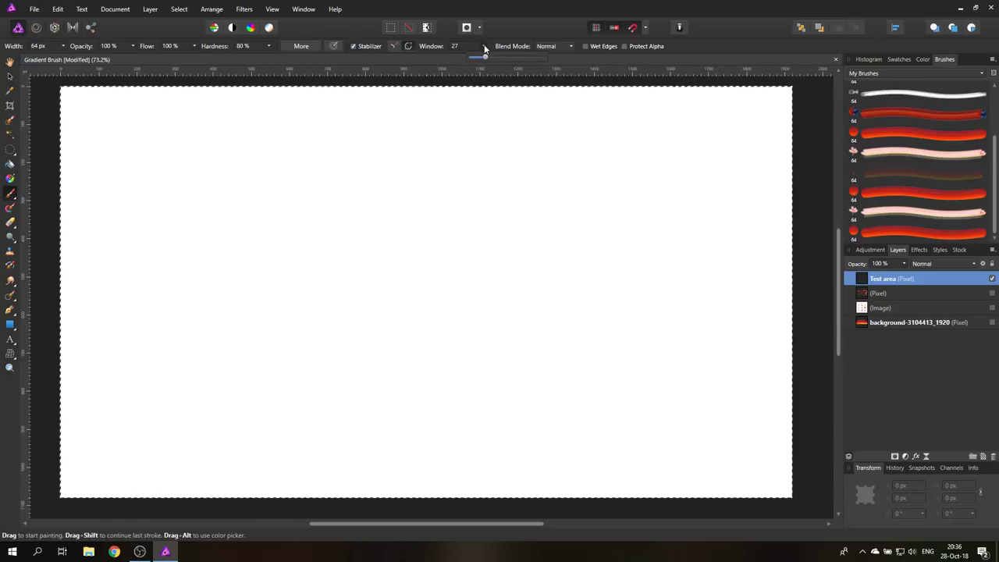
{"action": "left_click_drag", "start_coordinate": [425, 117], "coordinate": [405, 127]}
{"action": "key", "text": "ctrl+z"}
{"action": "left_click", "coordinate": [223, 178]}
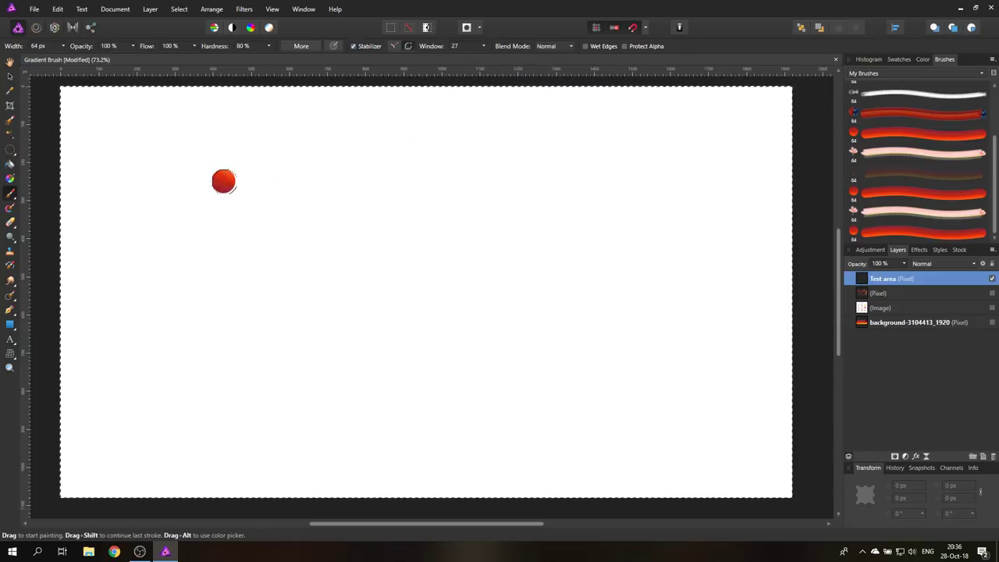
{"action": "key", "text": "ctrl+z"}
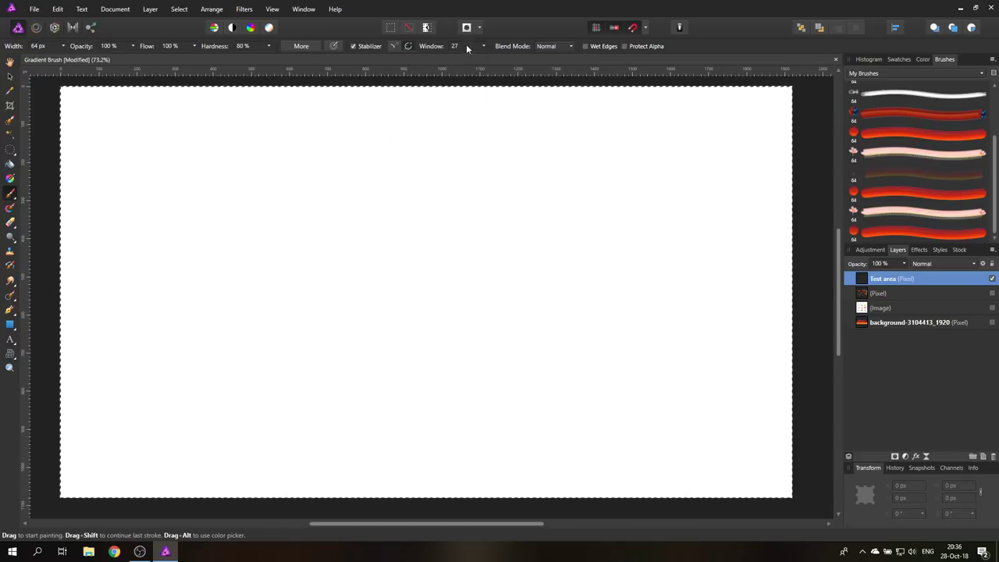
- Paint a long looping test stroke with the stabilized gradient brush on the Test area layer and undo it
{"action": "left_click", "coordinate": [189, 213]}
{"action": "key", "text": "ctrl+z"}
{"action": "left_click", "coordinate": [155, 223]}
{"action": "key", "text": "ctrl+z"}
{"action": "mouse_move", "coordinate": [101, 241]}
{"action": "left_mouse_down"}
{"action": "mouse_move", "coordinate": [205, 181]}
{"action": "mouse_move", "coordinate": [246, 182]}
{"action": "mouse_move", "coordinate": [273, 204]}
{"action": "mouse_move", "coordinate": [294, 285]}
{"action": "mouse_move", "coordinate": [330, 327]}
{"action": "mouse_move", "coordinate": [389, 325]}
{"action": "mouse_move", "coordinate": [435, 292]}
{"action": "mouse_move", "coordinate": [483, 212]}
{"action": "mouse_move", "coordinate": [530, 193]}
{"action": "mouse_move", "coordinate": [581, 205]}
{"action": "mouse_move", "coordinate": [623, 243]}
{"action": "mouse_move", "coordinate": [632, 307]}
{"action": "mouse_move", "coordinate": [600, 347]}
{"action": "mouse_move", "coordinate": [532, 337]}
{"action": "mouse_move", "coordinate": [518, 299]}
{"action": "mouse_move", "coordinate": [561, 266]}
{"action": "mouse_move", "coordinate": [596, 288]}
{"action": "mouse_move", "coordinate": [640, 379]}
{"action": "mouse_move", "coordinate": [689, 387]}
{"action": "mouse_move", "coordinate": [727, 367]}
{"action": "mouse_move", "coordinate": [753, 316]}
{"action": "mouse_move", "coordinate": [731, 258]}
{"action": "mouse_move", "coordinate": [618, 172]}
{"action": "mouse_move", "coordinate": [613, 110]}
{"action": "mouse_move", "coordinate": [645, 104]}
{"action": "mouse_move", "coordinate": [664, 143]}
{"action": "mouse_move", "coordinate": [651, 152]}
{"action": "mouse_move", "coordinate": [559, 150]}
{"action": "mouse_move", "coordinate": [514, 132]}
{"action": "mouse_move", "coordinate": [454, 129]}
{"action": "mouse_move", "coordinate": [393, 173]}
{"action": "mouse_move", "coordinate": [349, 178]}
{"action": "mouse_move", "coordinate": [321, 158]}
{"action": "mouse_move", "coordinate": [352, 135]}
{"action": "mouse_move", "coordinate": [394, 142]}
{"action": "mouse_move", "coordinate": [368, 208]}
{"action": "mouse_move", "coordinate": [185, 252]}
{"action": "mouse_move", "coordinate": [147, 298]}
{"action": "mouse_move", "coordinate": [166, 357]}
{"action": "mouse_move", "coordinate": [221, 373]}
{"action": "mouse_move", "coordinate": [264, 341]}
{"action": "mouse_move", "coordinate": [342, 342]}
{"action": "mouse_move", "coordinate": [374, 378]}
{"action": "mouse_move", "coordinate": [324, 423]}
{"action": "mouse_move", "coordinate": [255, 393]}
{"action": "mouse_move", "coordinate": [261, 366]}
{"action": "mouse_move", "coordinate": [293, 347]}
{"action": "mouse_move", "coordinate": [479, 421]}
{"action": "mouse_move", "coordinate": [518, 373]}
{"action": "mouse_move", "coordinate": [474, 296]}
{"action": "mouse_move", "coordinate": [400, 269]}
{"action": "mouse_move", "coordinate": [364, 220]}
{"action": "mouse_move", "coordinate": [421, 199]}
{"action": "mouse_move", "coordinate": [457, 226]}
{"action": "mouse_move", "coordinate": [461, 241]}
{"action": "mouse_move", "coordinate": [426, 263]}
{"action": "mouse_move", "coordinate": [447, 236]}
{"action": "mouse_move", "coordinate": [467, 284]}
{"action": "mouse_move", "coordinate": [444, 344]}
{"action": "mouse_move", "coordinate": [456, 389]}
{"action": "mouse_move", "coordinate": [539, 418]}
{"action": "mouse_move", "coordinate": [572, 407]}
{"action": "left_mouse_up"}
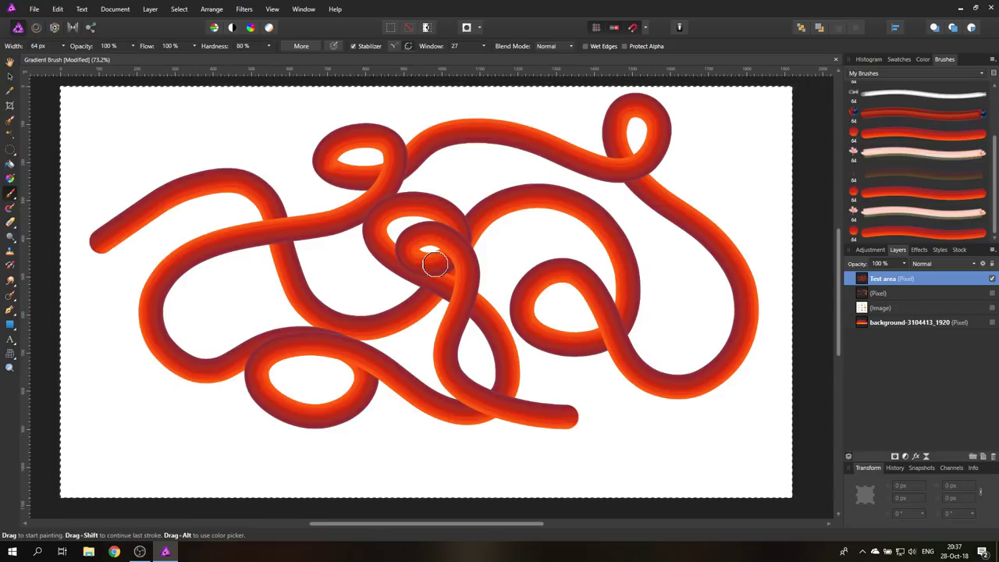
{"action": "key", "text": "ctrl+z"}
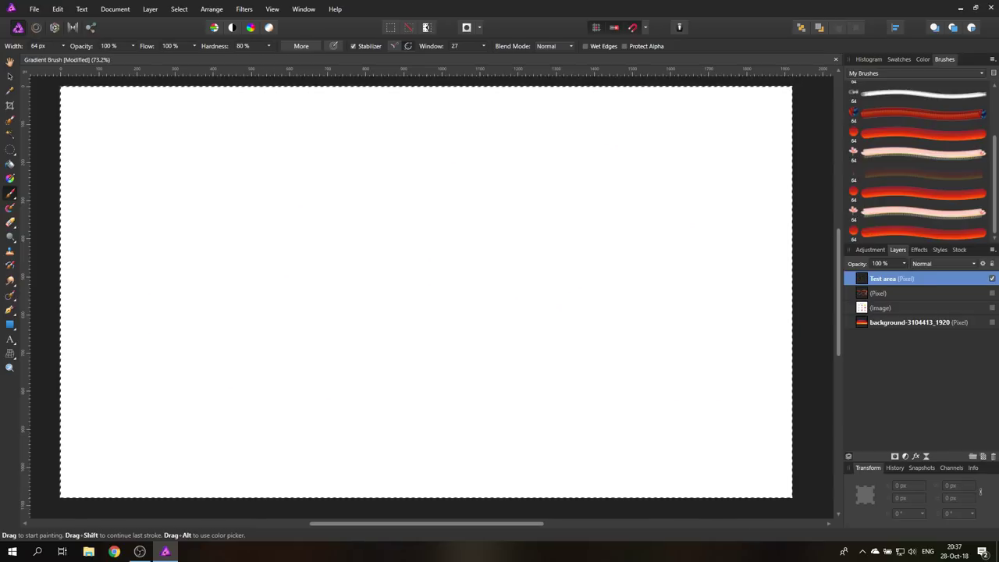
- Show the sunset background layer, compare the brush tip against its colours, and hide the layer again
{"action": "left_click", "coordinate": [992, 322]}
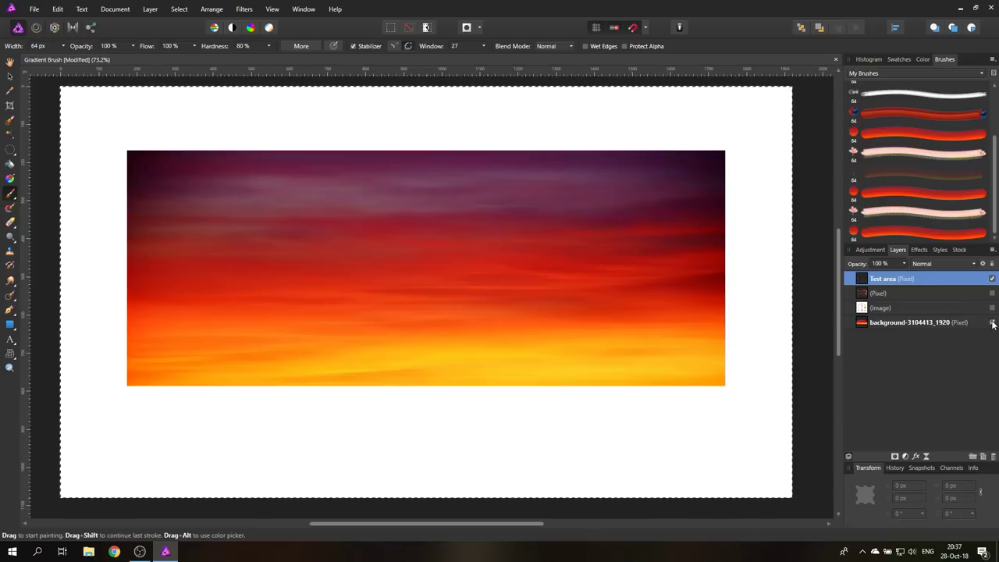
{"action": "left_click", "coordinate": [384, 259]}
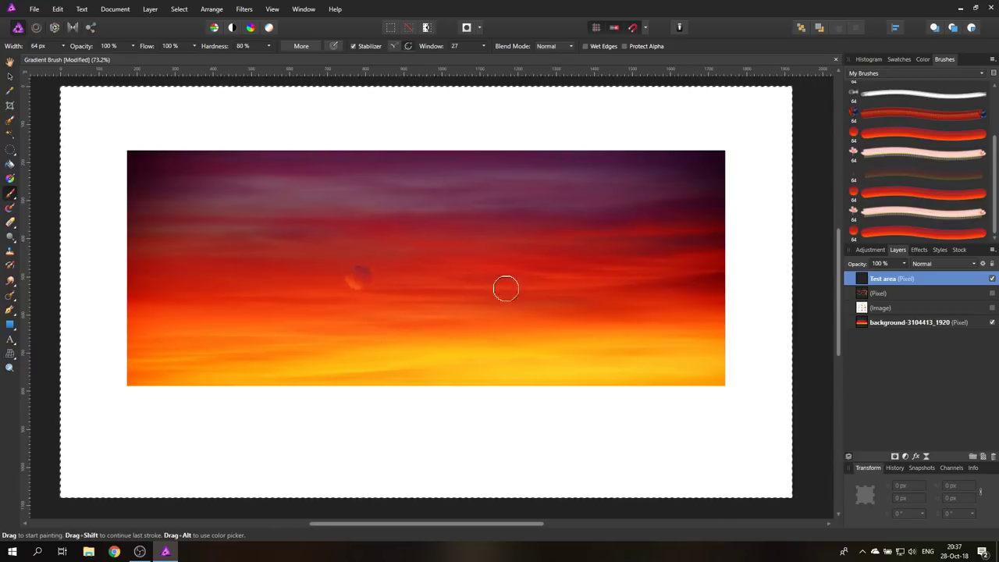
{"action": "left_click", "coordinate": [992, 322]}
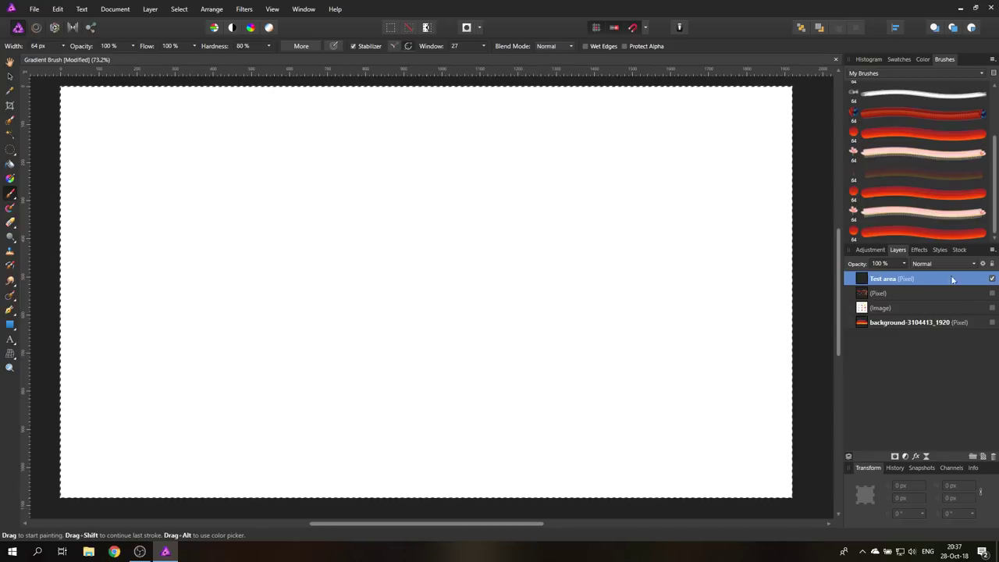
- Show the sunset layer, marquee-select a vertical strip about 36 by 508 px, drop the selection, and hide the layer
{"action": "left_click", "coordinate": [992, 323]}
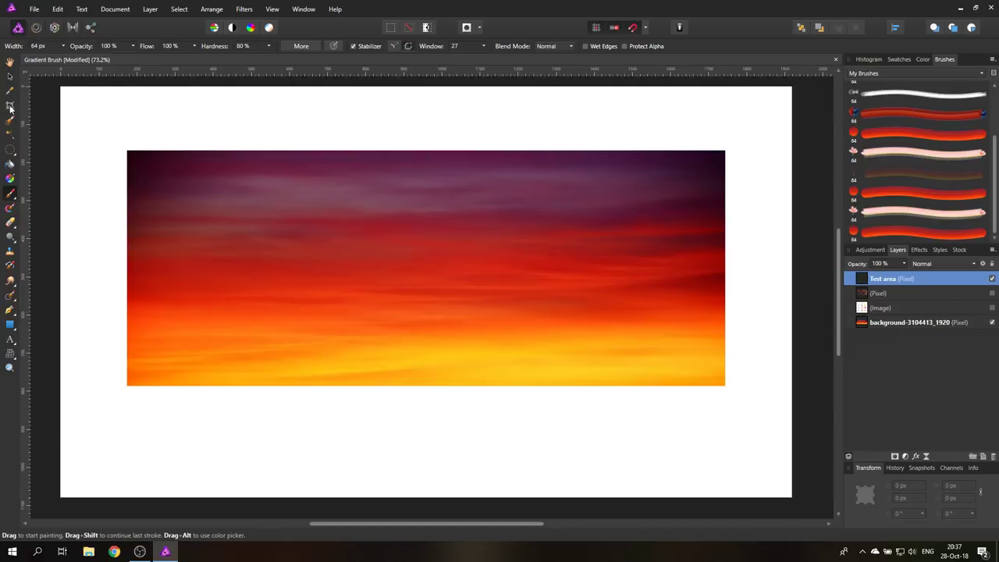
{"action": "right_click", "coordinate": [9, 152]}
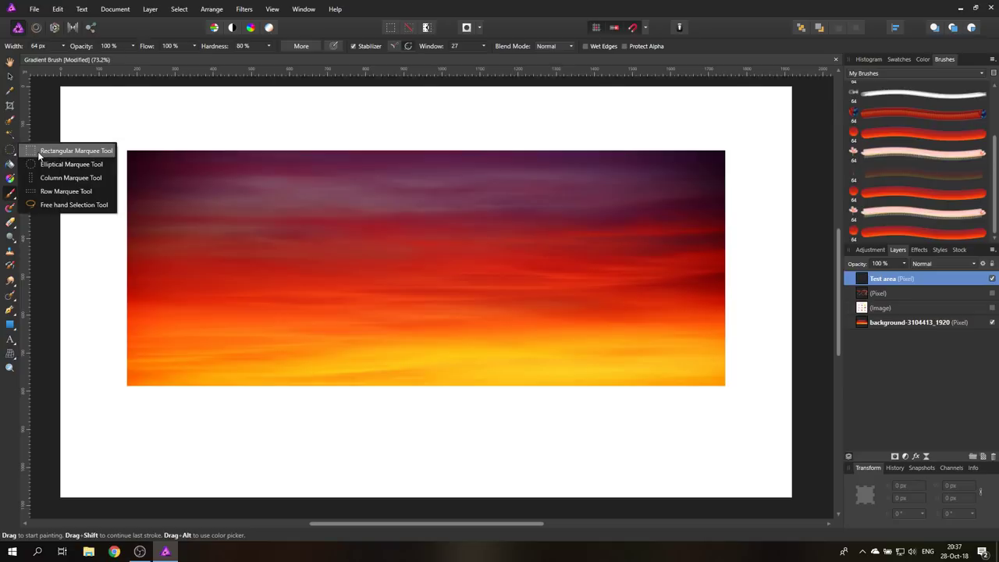
{"action": "left_click", "coordinate": [38, 151]}
{"action": "left_click_drag", "start_coordinate": [227, 175], "coordinate": [245, 353]}
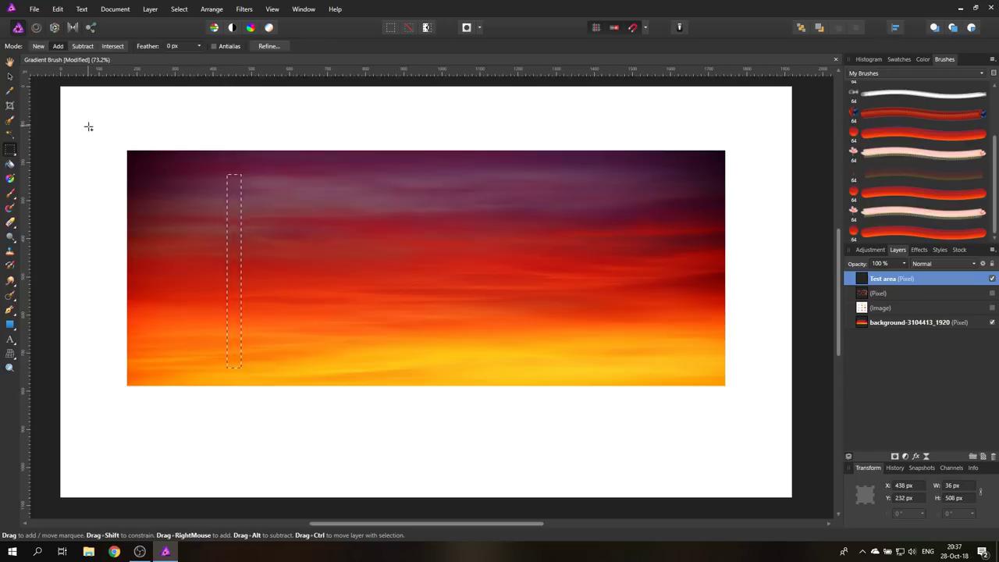
{"action": "left_click", "coordinate": [89, 129]}
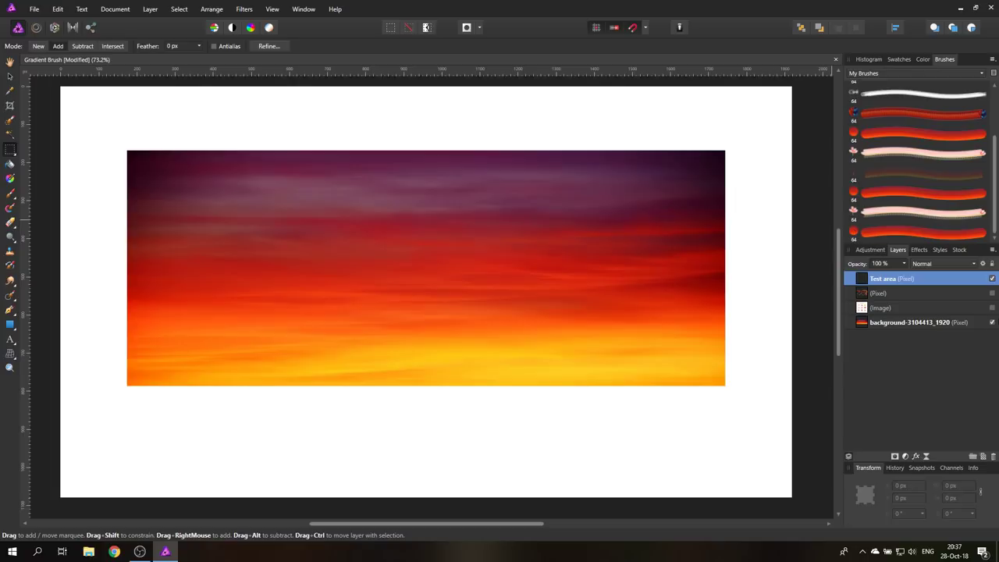
{"action": "left_click", "coordinate": [992, 322]}
- Replace the circular nozzle of the last gradient brush with 03.png and paint a winding test stroke on the Test area layer
{"action": "left_click", "coordinate": [853, 234]}
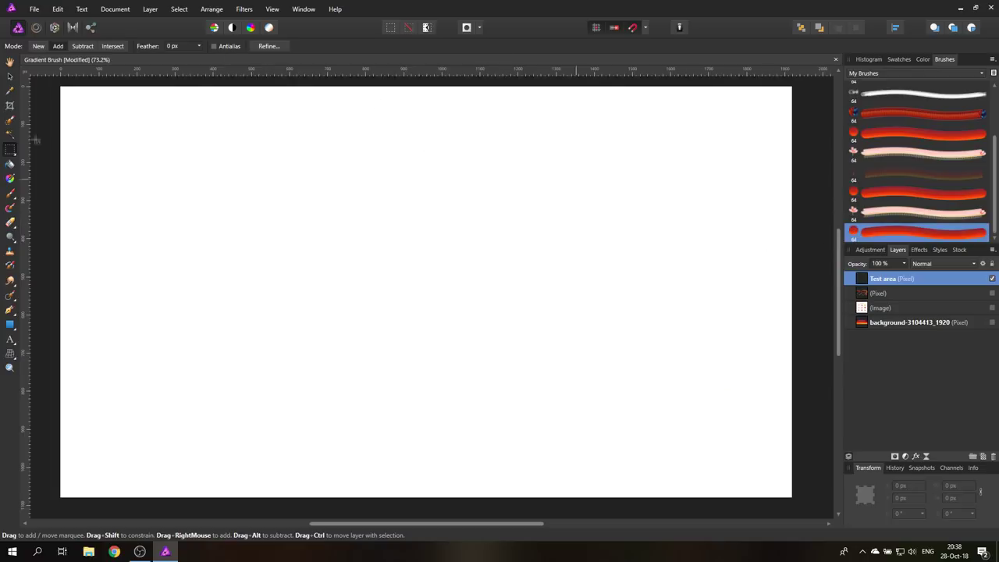
{"action": "left_click", "coordinate": [11, 195]}
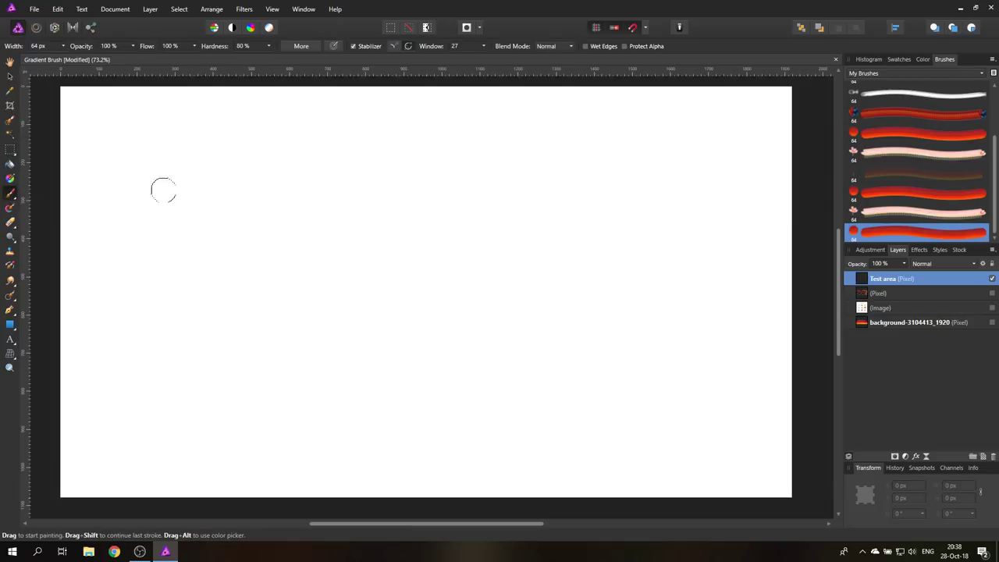
{"action": "left_click", "coordinate": [303, 47]}
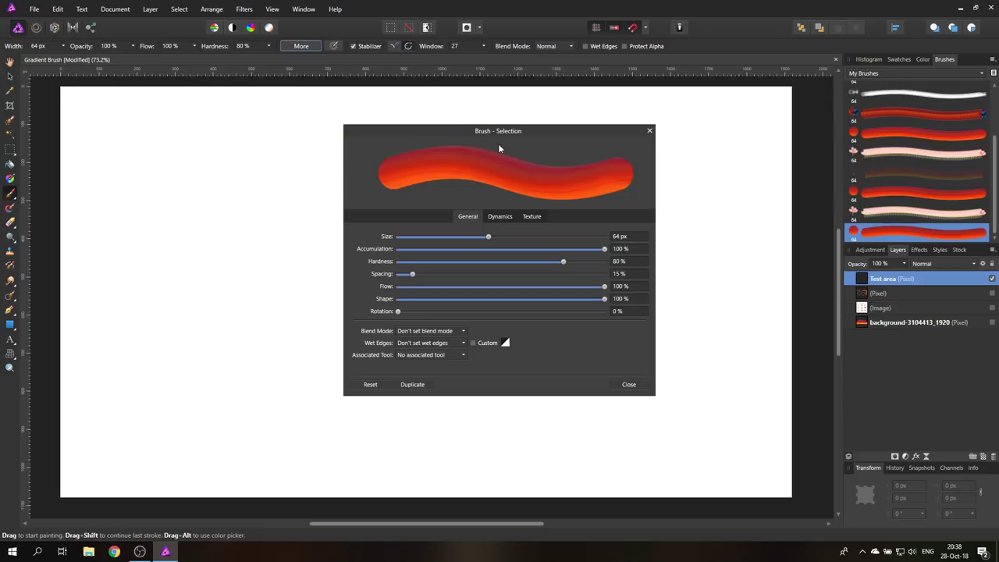
{"action": "left_click", "coordinate": [532, 217]}
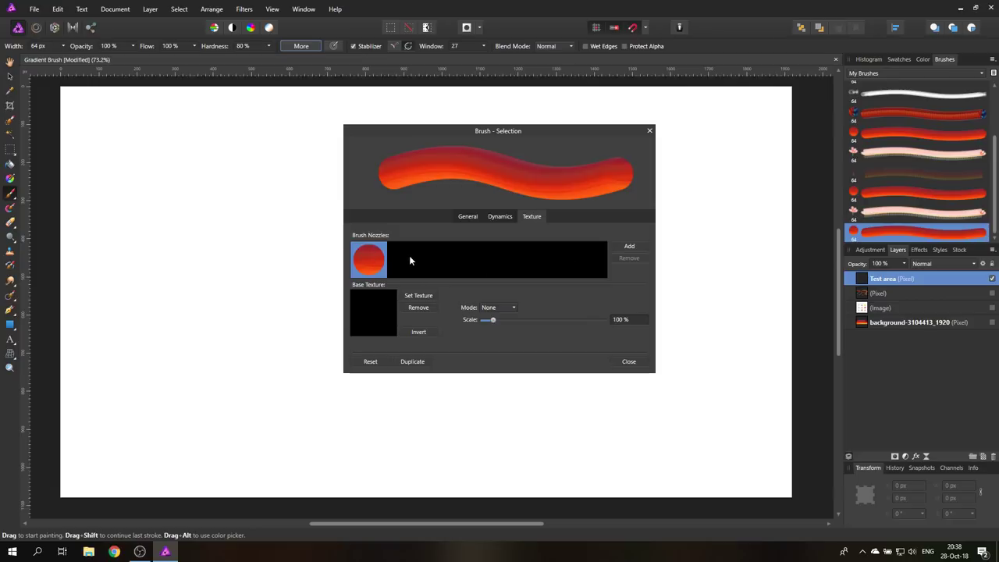
{"action": "left_click", "coordinate": [627, 248]}
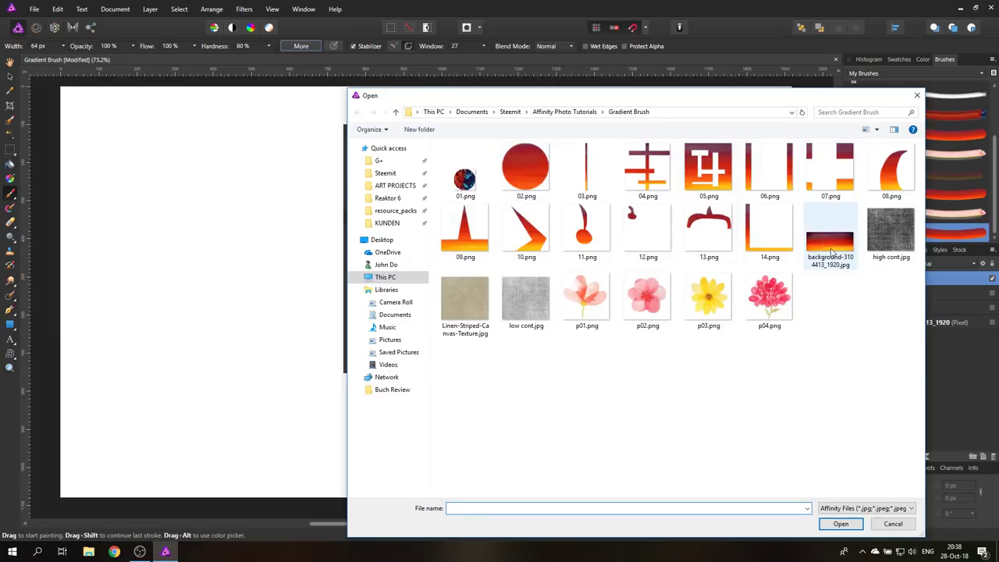
{"action": "double_click", "coordinate": [588, 178]}
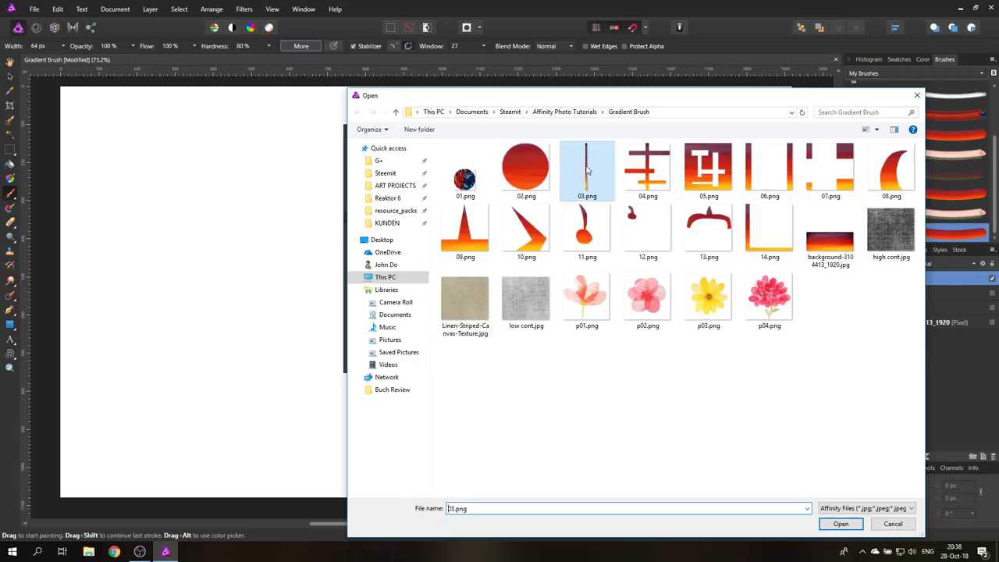
{"action": "left_click", "coordinate": [363, 263]}
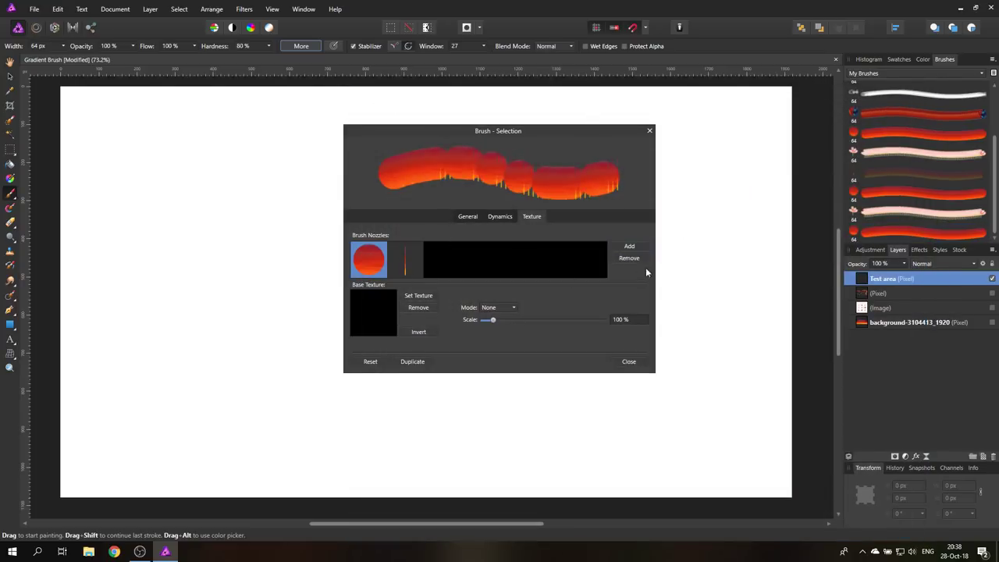
{"action": "left_click", "coordinate": [625, 258]}
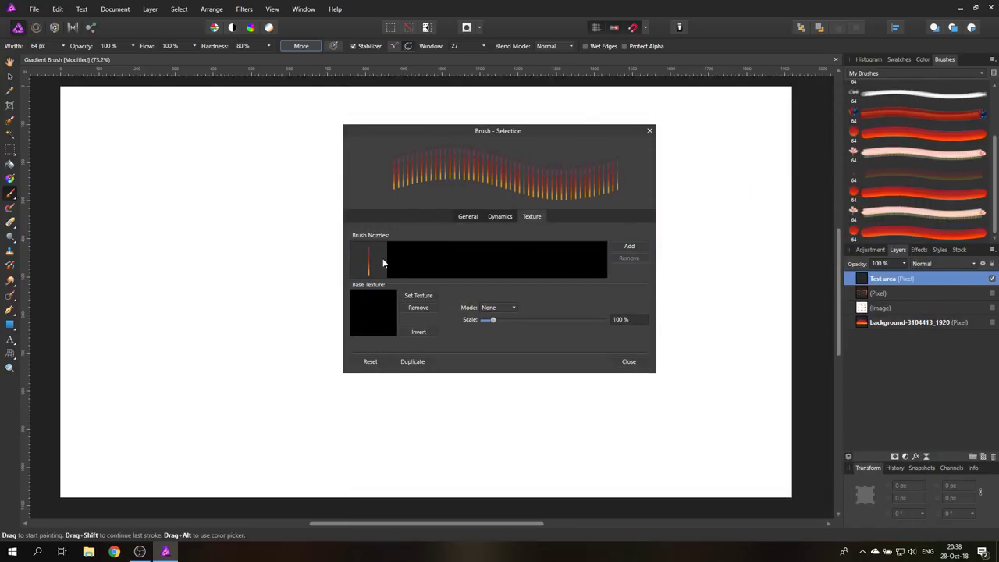
{"action": "left_click", "coordinate": [650, 131]}
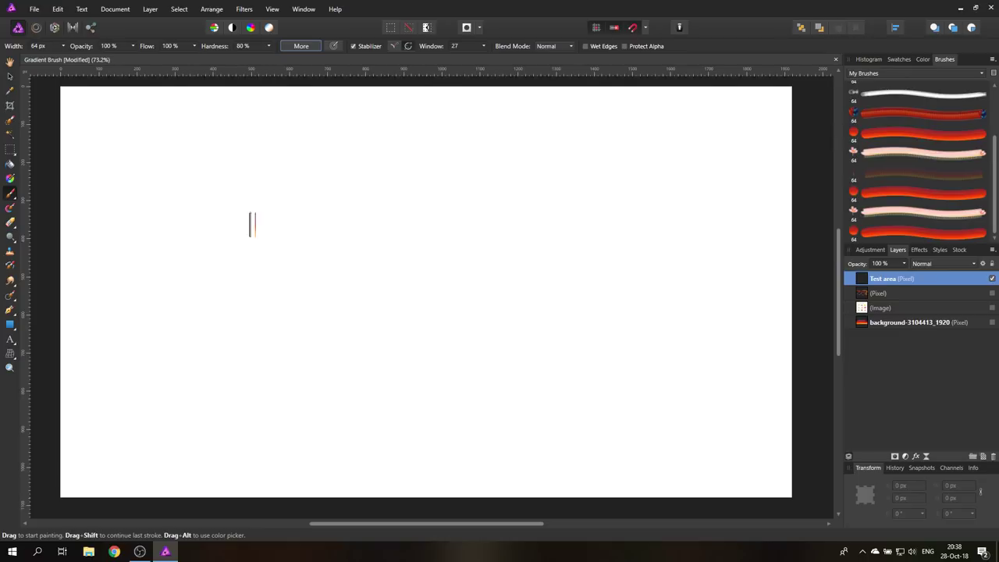
{"action": "mouse_move", "coordinate": [250, 223]}
{"action": "left_mouse_down"}
{"action": "mouse_move", "coordinate": [374, 203]}
{"action": "mouse_move", "coordinate": [403, 287]}
{"action": "mouse_move", "coordinate": [479, 280]}
{"action": "mouse_move", "coordinate": [519, 190]}
{"action": "mouse_move", "coordinate": [572, 203]}
{"action": "mouse_move", "coordinate": [598, 308]}
{"action": "mouse_move", "coordinate": [692, 282]}
{"action": "mouse_move", "coordinate": [770, 236]}
{"action": "mouse_move", "coordinate": [738, 355]}
{"action": "mouse_move", "coordinate": [551, 356]}
{"action": "mouse_move", "coordinate": [422, 272]}
{"action": "mouse_move", "coordinate": [299, 396]}
{"action": "mouse_move", "coordinate": [227, 357]}
{"action": "left_mouse_up"}
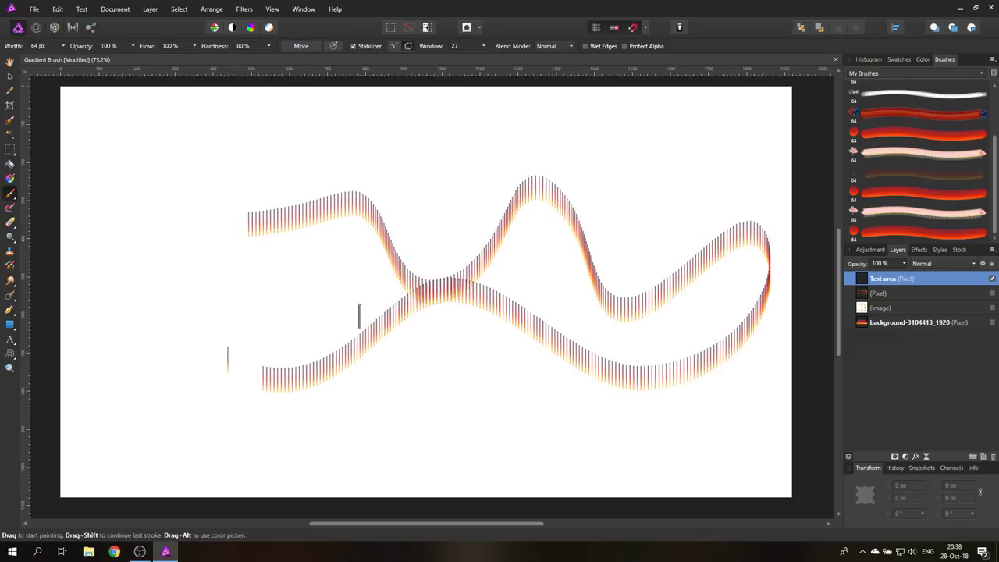
- Set the strip brush's rotation jitter to 100% with Random control and its spacing to 1%
{"action": "left_click", "coordinate": [301, 46]}
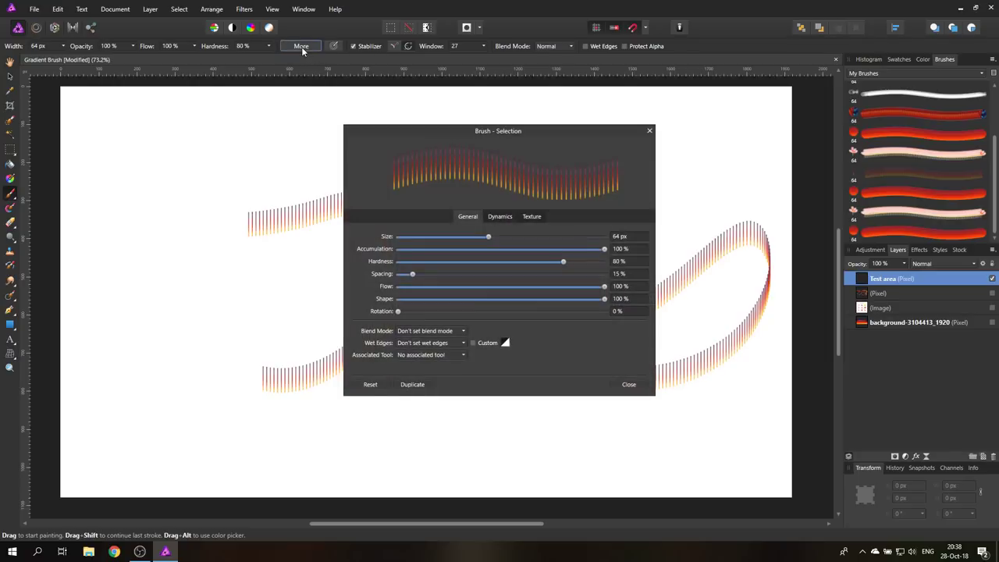
{"action": "left_click", "coordinate": [500, 217]}
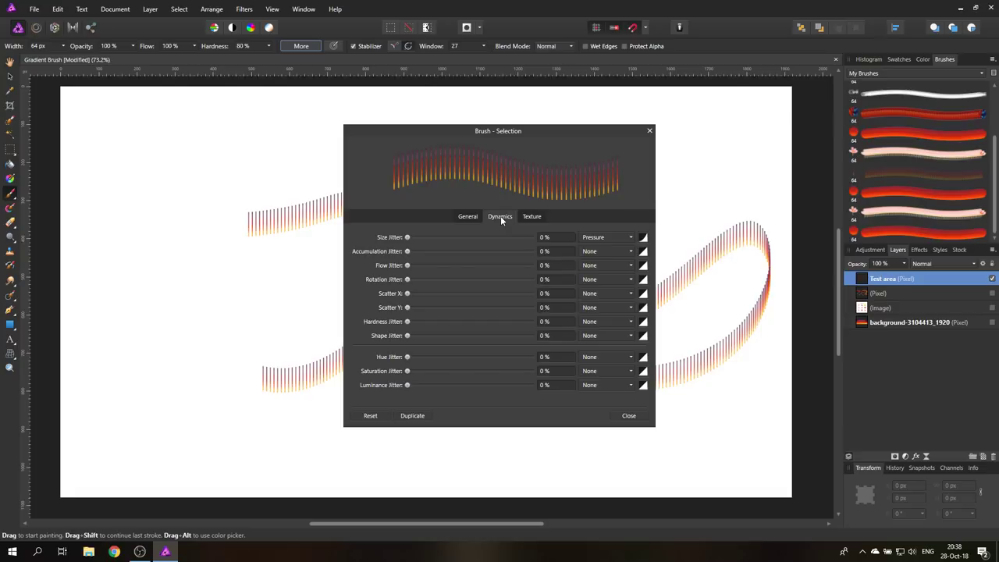
{"action": "left_click_drag", "start_coordinate": [408, 279], "coordinate": [572, 279]}
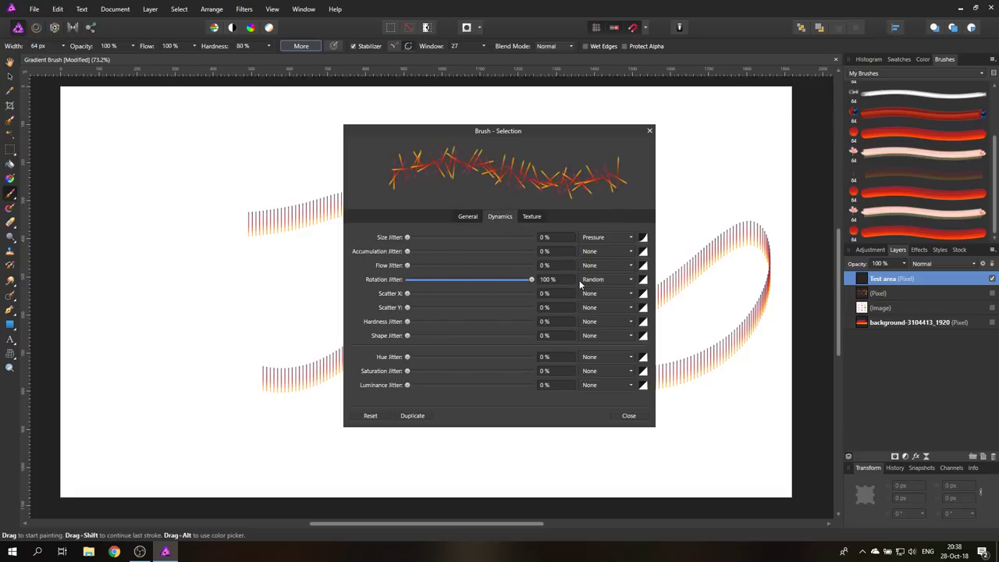
{"action": "left_click", "coordinate": [467, 217]}
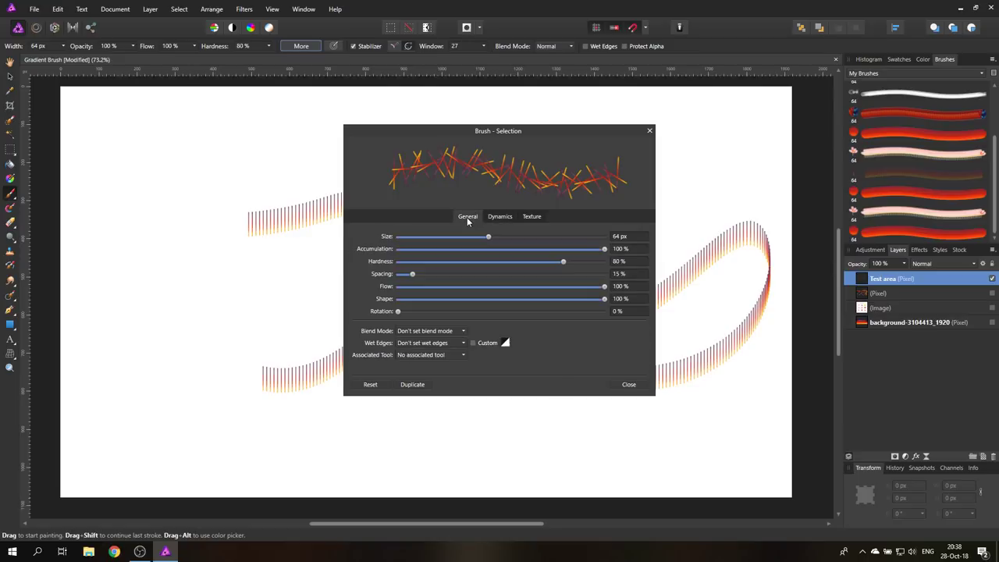
{"action": "left_click_drag", "start_coordinate": [411, 274], "coordinate": [381, 281]}
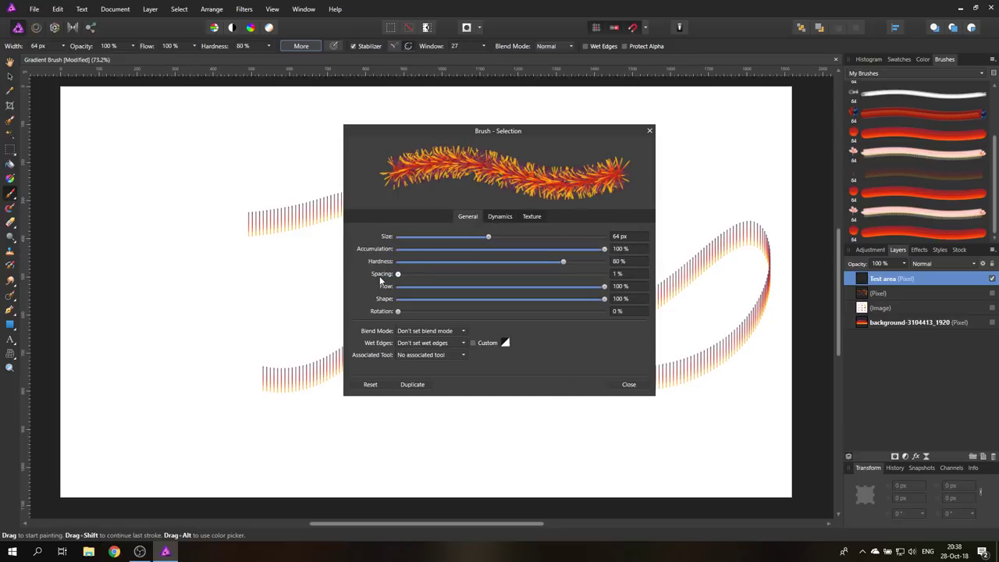
- Set the strip brush's spacing to 2%
{"action": "left_click", "coordinate": [626, 275]}
{"action": "key", "text": "Return"}
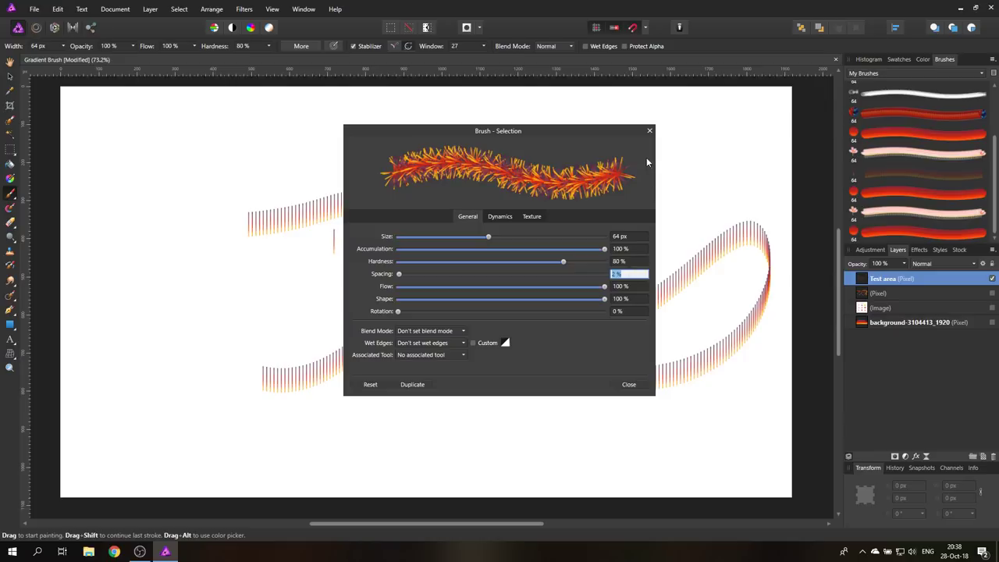
{"action": "left_click", "coordinate": [648, 130]}
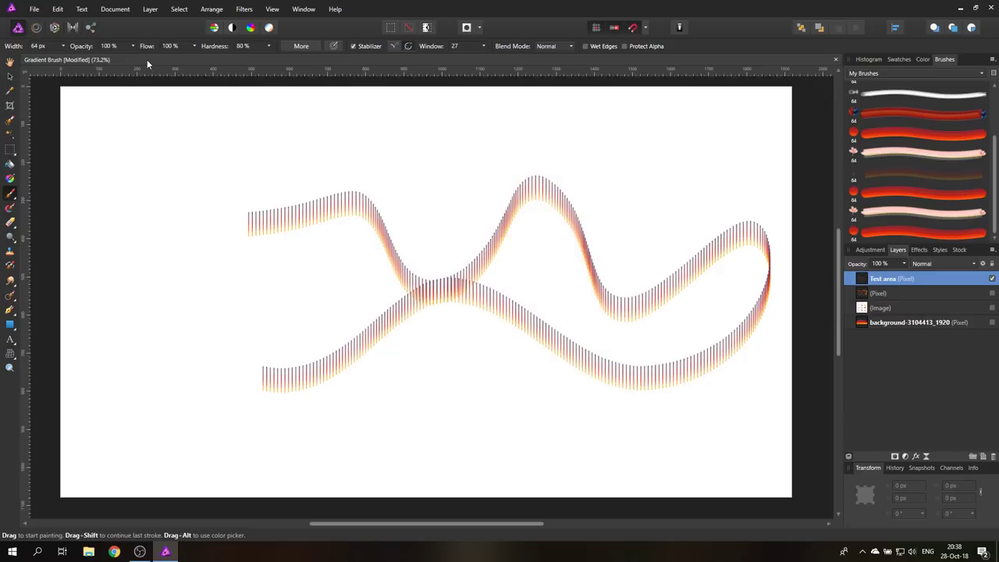
- Set the brush width to 220 px and paint a winding test stroke on the Test area layer
{"action": "left_click", "coordinate": [64, 46]}
{"action": "mouse_move", "coordinate": [152, 169]}
{"action": "left_mouse_down"}
{"action": "mouse_move", "coordinate": [193, 168]}
{"action": "mouse_move", "coordinate": [241, 197]}
{"action": "mouse_move", "coordinate": [292, 183]}
{"action": "mouse_move", "coordinate": [293, 246]}
{"action": "mouse_move", "coordinate": [329, 215]}
{"action": "mouse_move", "coordinate": [351, 223]}
{"action": "mouse_move", "coordinate": [381, 193]}
{"action": "mouse_move", "coordinate": [433, 256]}
{"action": "mouse_move", "coordinate": [486, 233]}
{"action": "mouse_move", "coordinate": [506, 280]}
{"action": "mouse_move", "coordinate": [524, 290]}
{"action": "mouse_move", "coordinate": [528, 281]}
{"action": "mouse_move", "coordinate": [504, 270]}
{"action": "left_mouse_up"}
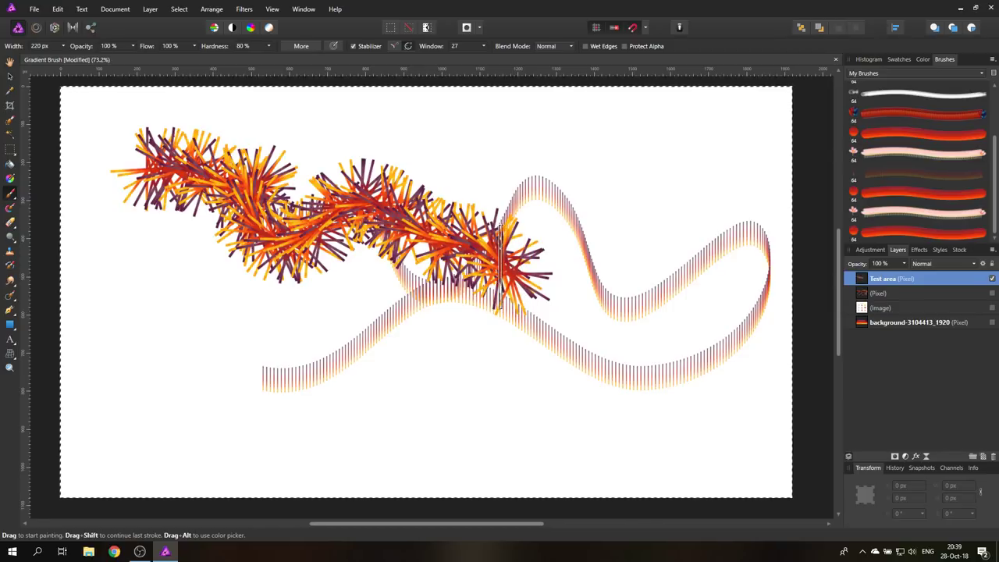
- Clear the Test area layer and set the strip brush's spacing to 1%
{"action": "key", "text": "Delete"}
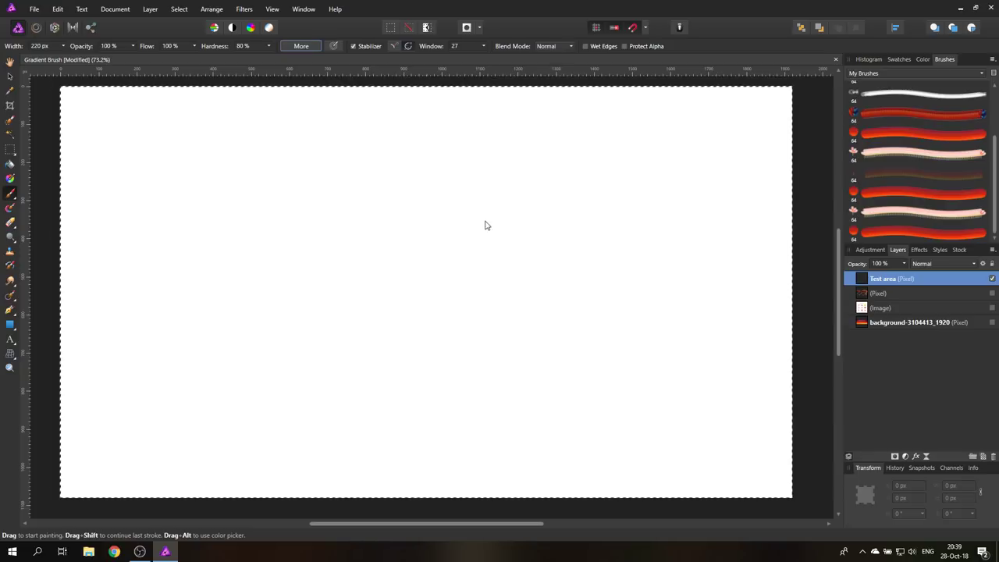
{"action": "left_click", "coordinate": [300, 45]}
{"action": "left_click_drag", "start_coordinate": [377, 273], "coordinate": [346, 273]}
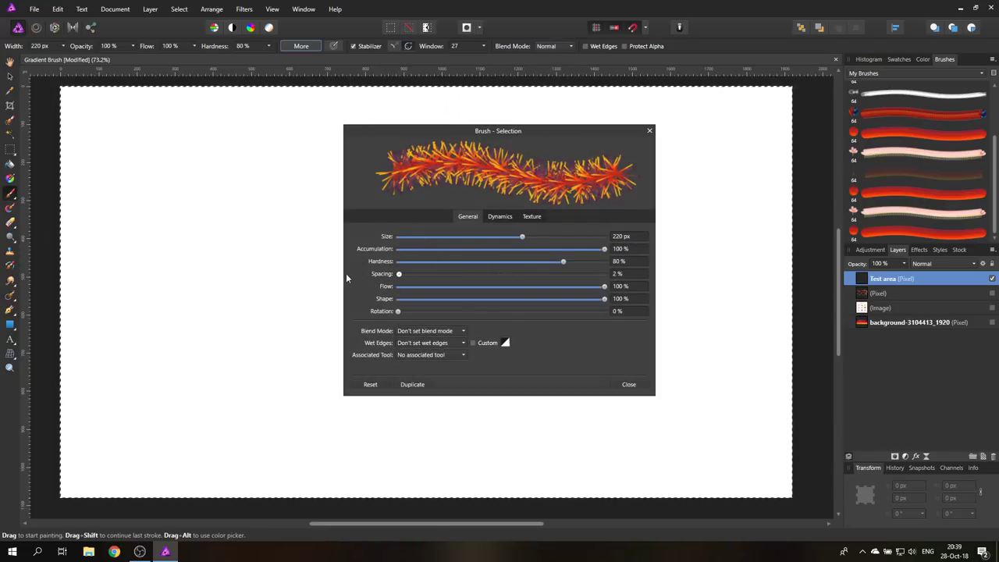
{"action": "left_click", "coordinate": [649, 131]}
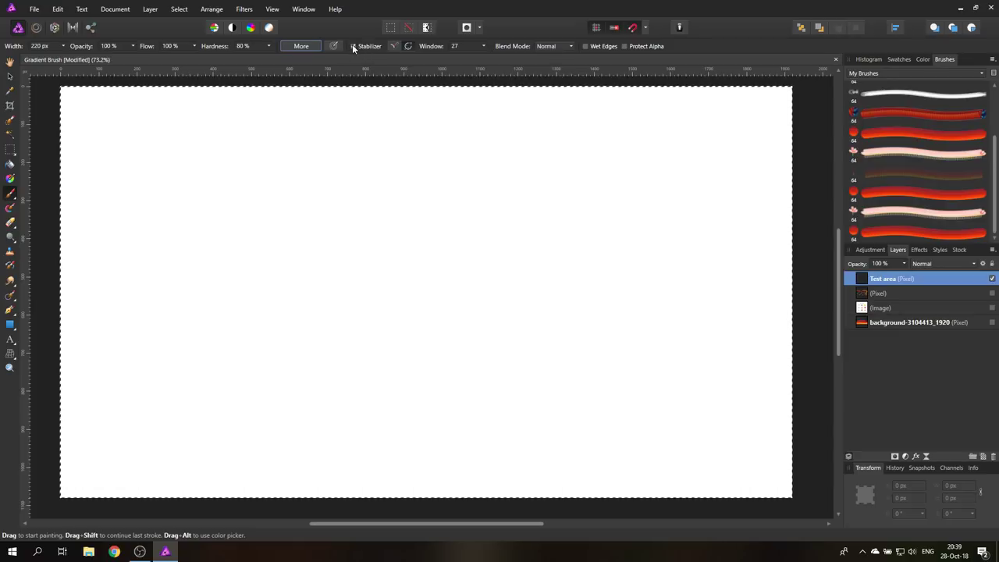
- Disable the stabilizer and paint a long winding stroke diagonally across the Test area layer
{"action": "left_click", "coordinate": [352, 45]}
{"action": "mouse_move", "coordinate": [214, 170]}
{"action": "left_mouse_down"}
{"action": "mouse_move", "coordinate": [156, 186]}
{"action": "mouse_move", "coordinate": [195, 177]}
{"action": "mouse_move", "coordinate": [207, 240]}
{"action": "mouse_move", "coordinate": [237, 250]}
{"action": "mouse_move", "coordinate": [307, 205]}
{"action": "mouse_move", "coordinate": [339, 201]}
{"action": "mouse_move", "coordinate": [364, 222]}
{"action": "mouse_move", "coordinate": [395, 278]}
{"action": "mouse_move", "coordinate": [426, 273]}
{"action": "mouse_move", "coordinate": [498, 216]}
{"action": "mouse_move", "coordinate": [563, 322]}
{"action": "mouse_move", "coordinate": [579, 331]}
{"action": "mouse_move", "coordinate": [624, 293]}
{"action": "left_mouse_up"}
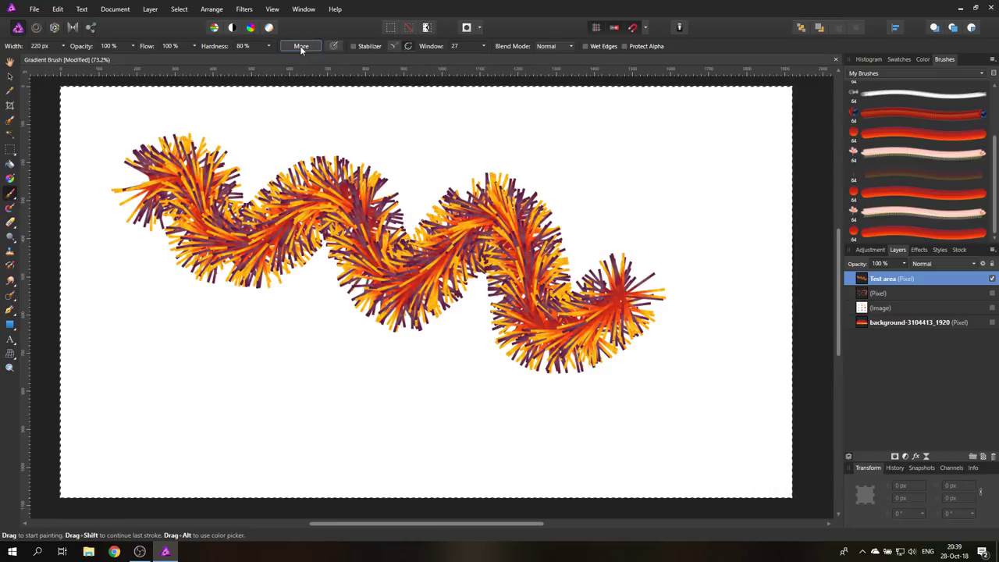
- Replace the brush's thin strip nozzle with the curved horn image 08.png
{"action": "left_click", "coordinate": [301, 46]}
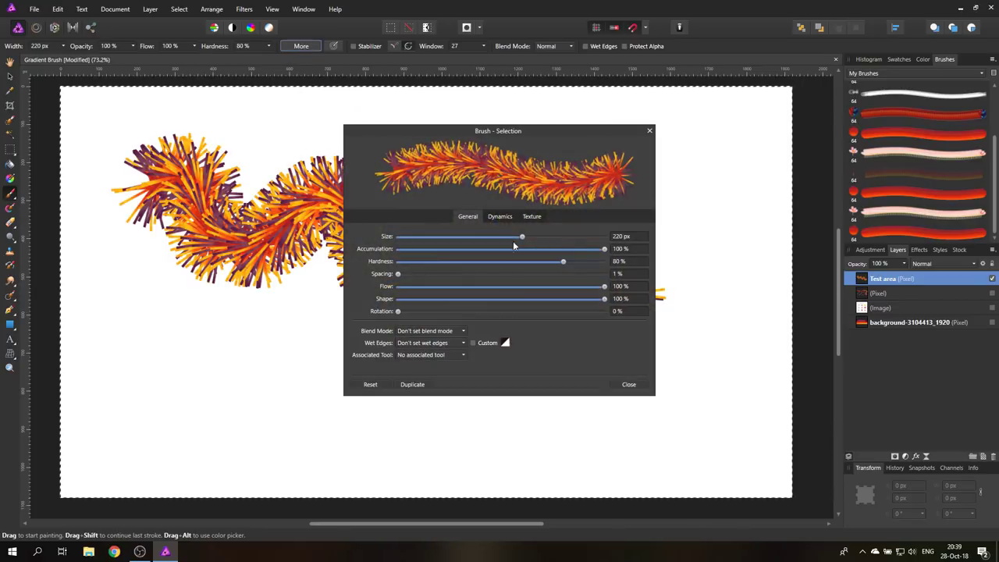
{"action": "left_click", "coordinate": [530, 217]}
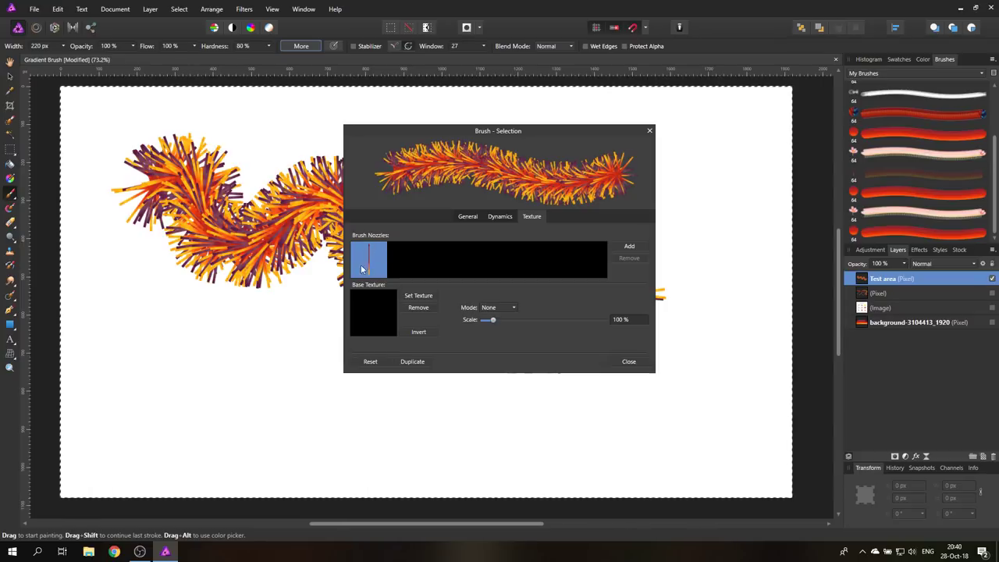
{"action": "left_click", "coordinate": [629, 247]}
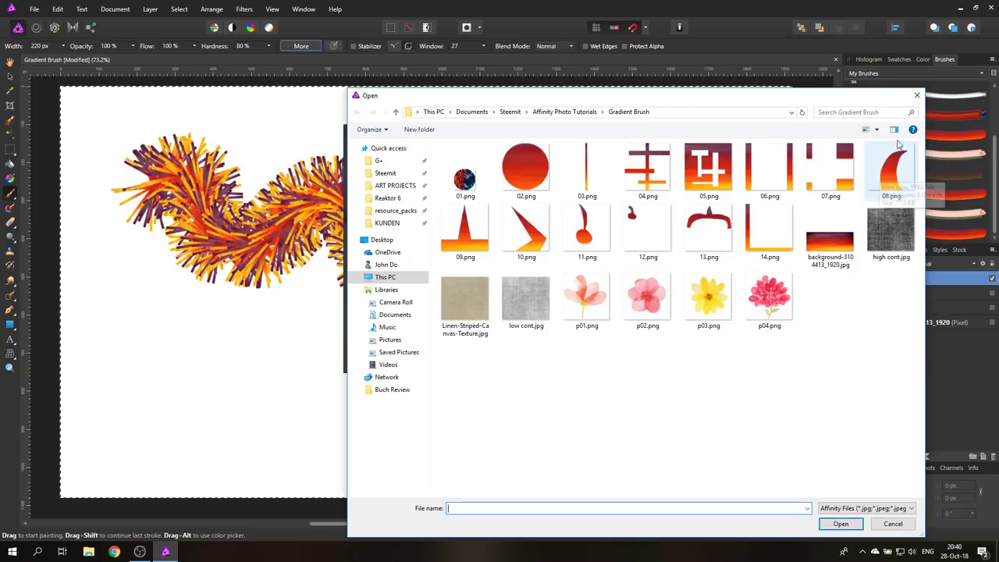
{"action": "double_click", "coordinate": [891, 167]}
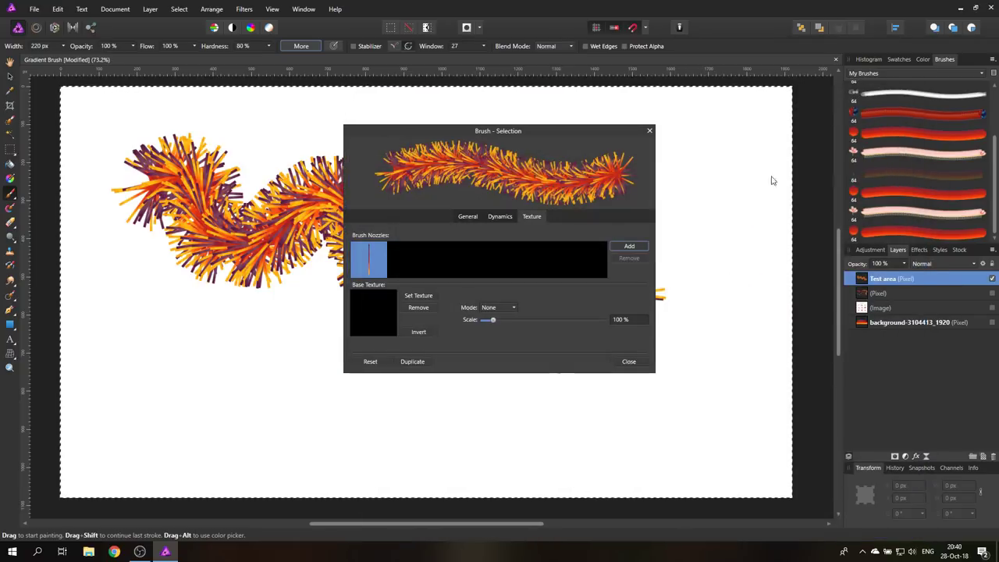
{"action": "left_click", "coordinate": [381, 263]}
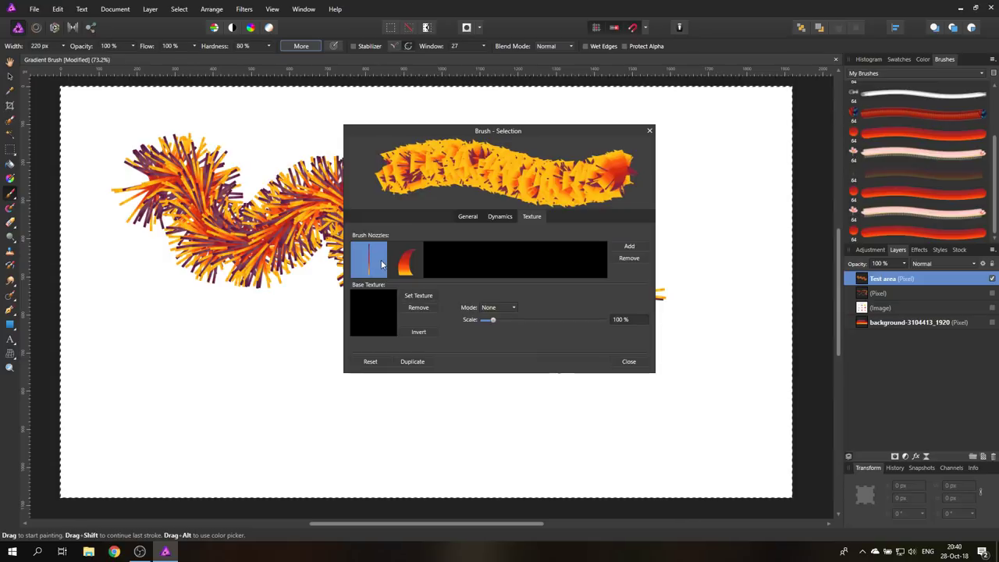
{"action": "left_click", "coordinate": [626, 258]}
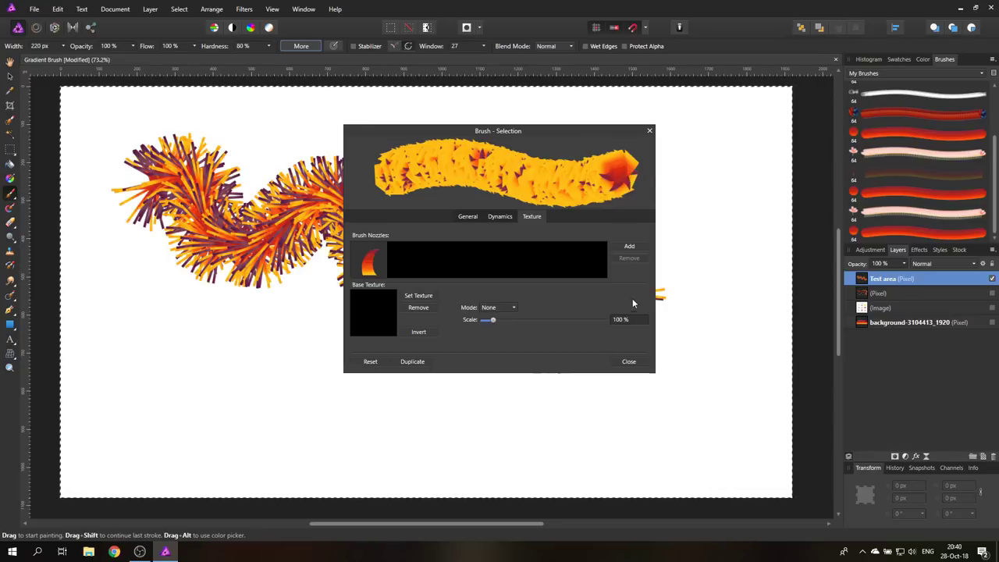
{"action": "left_click", "coordinate": [649, 130]}
- Paint thick winding test strokes with the horn brush on the Test area layer and clear the whole layer
{"action": "mouse_move", "coordinate": [141, 317]}
{"action": "left_mouse_down"}
{"action": "mouse_move", "coordinate": [158, 367]}
{"action": "mouse_move", "coordinate": [209, 377]}
{"action": "mouse_move", "coordinate": [247, 362]}
{"action": "mouse_move", "coordinate": [280, 328]}
{"action": "mouse_move", "coordinate": [321, 355]}
{"action": "mouse_move", "coordinate": [340, 401]}
{"action": "mouse_move", "coordinate": [360, 390]}
{"action": "left_mouse_up"}
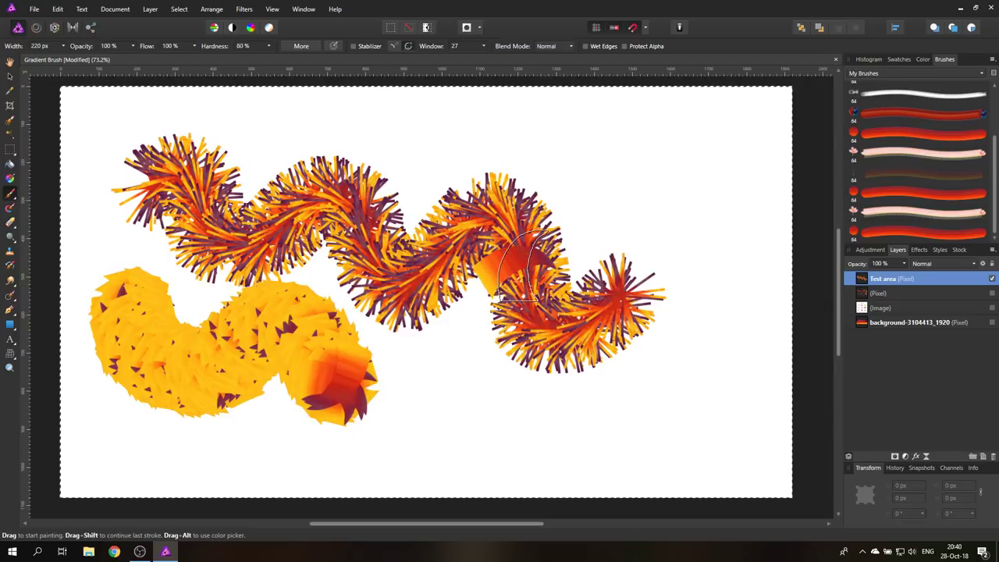
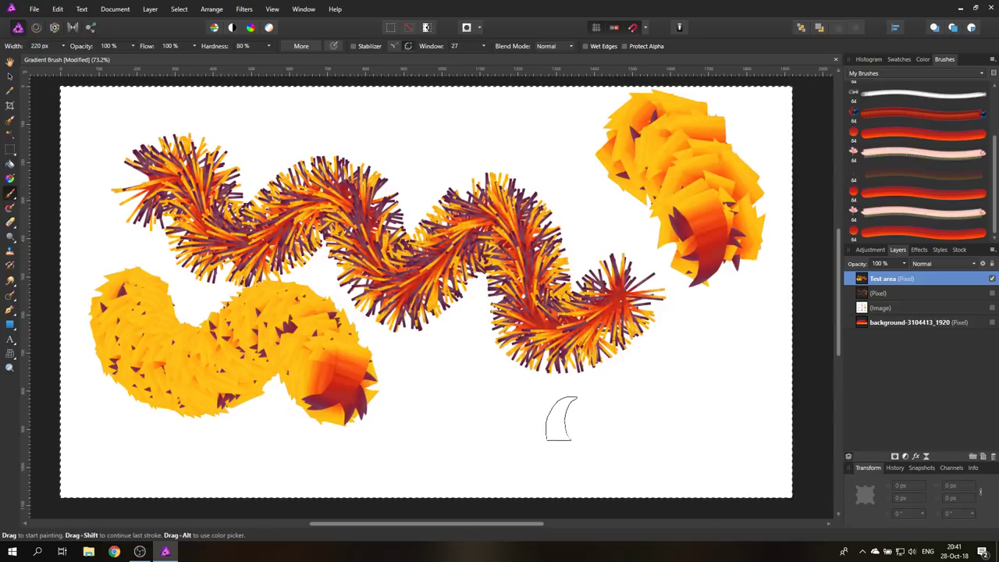
{"action": "mouse_move", "coordinate": [554, 402]}
{"action": "left_mouse_down"}
{"action": "mouse_move", "coordinate": [684, 324]}
{"action": "mouse_move", "coordinate": [575, 276]}
{"action": "mouse_move", "coordinate": [472, 258]}
{"action": "left_mouse_up"}
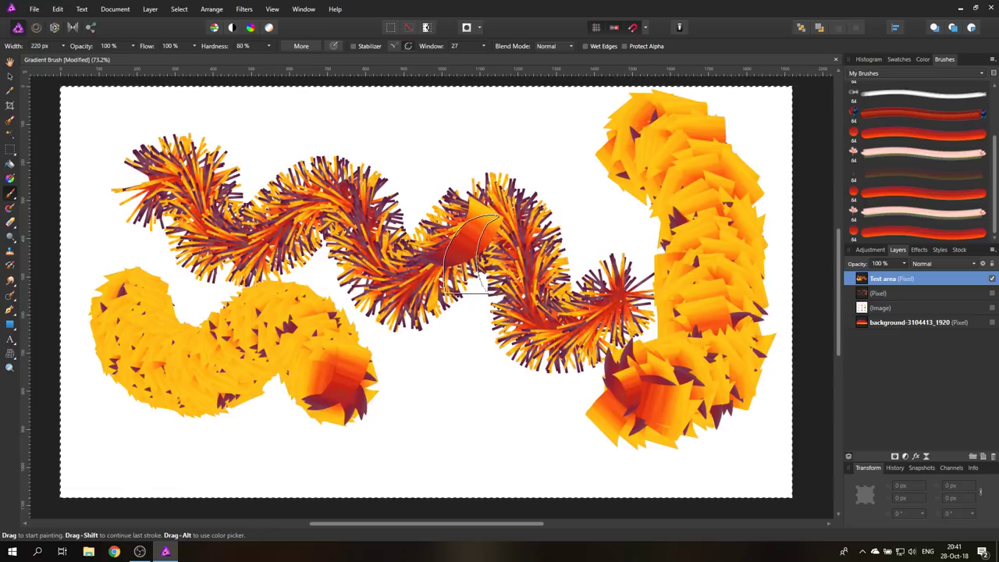
{"action": "key", "text": "ctrl+z"}
{"action": "key", "text": "Delete"}
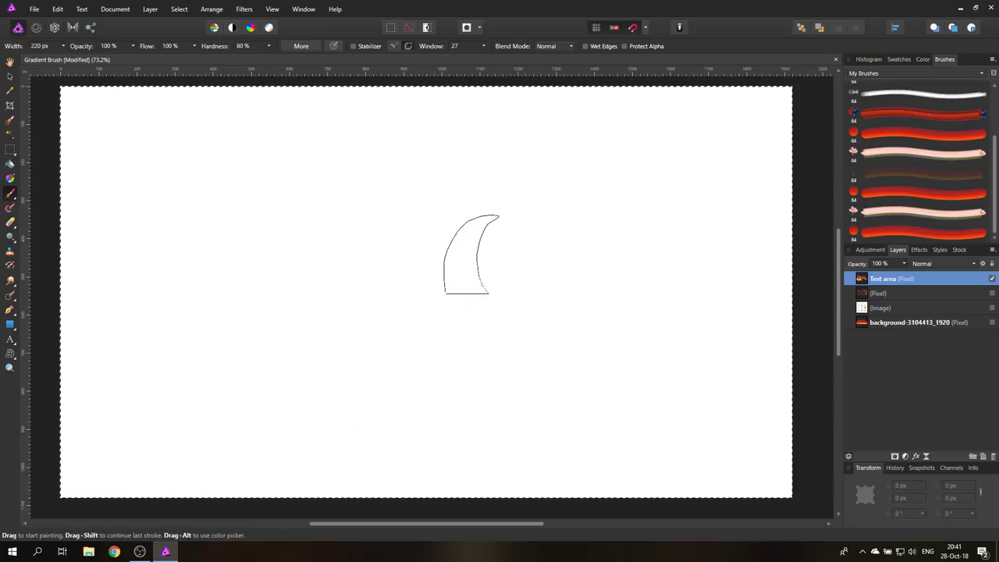
- Replace the curved horn nozzle with 10.png and paint a short test stroke on the Test area layer
{"action": "left_click", "coordinate": [301, 46]}
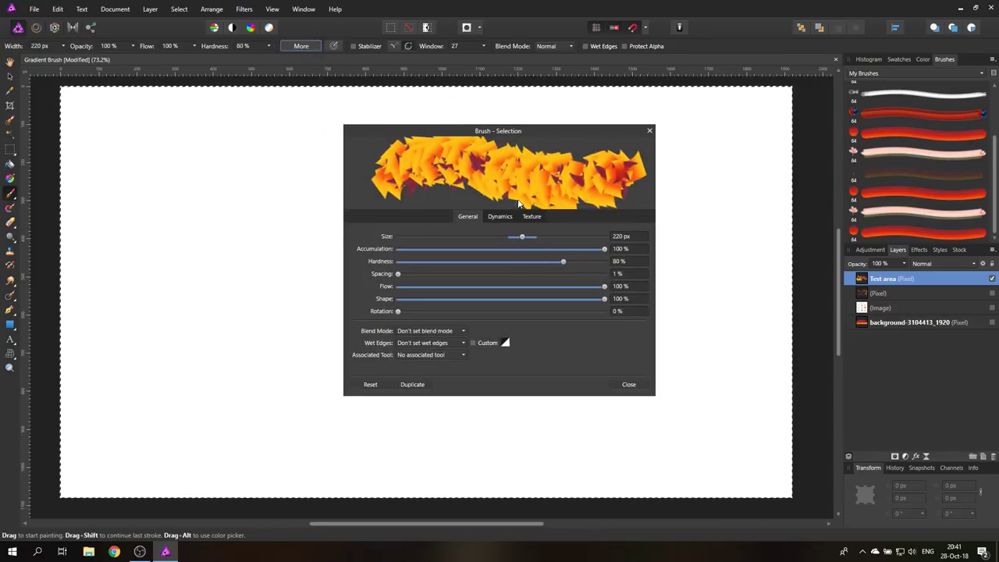
{"action": "left_click", "coordinate": [531, 217]}
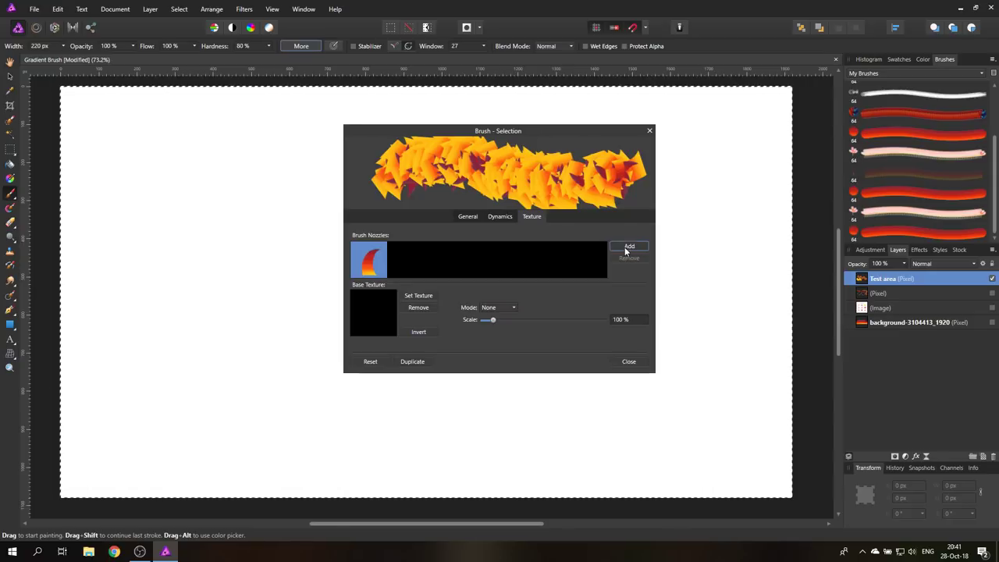
{"action": "left_click", "coordinate": [628, 246]}
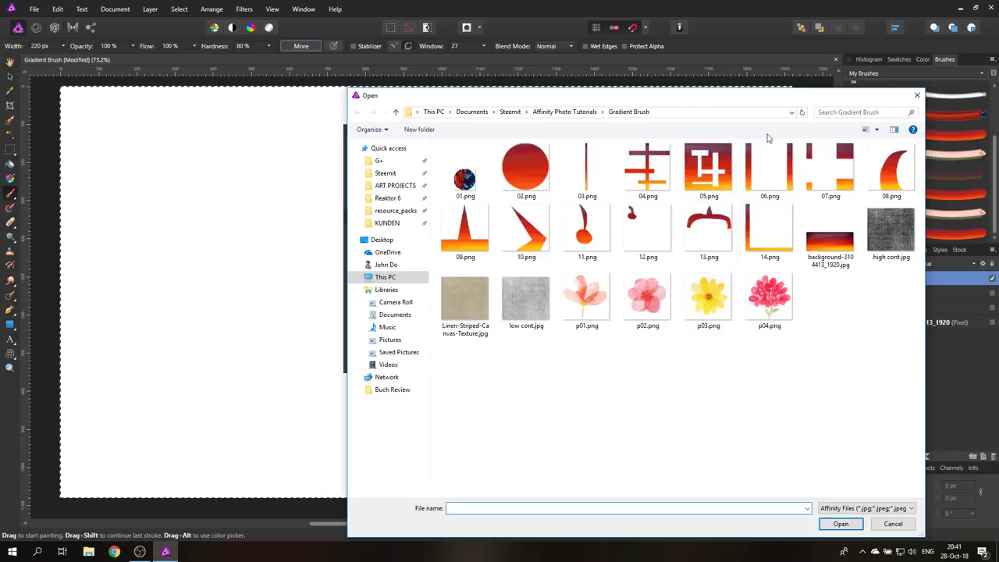
{"action": "double_click", "coordinate": [528, 231]}
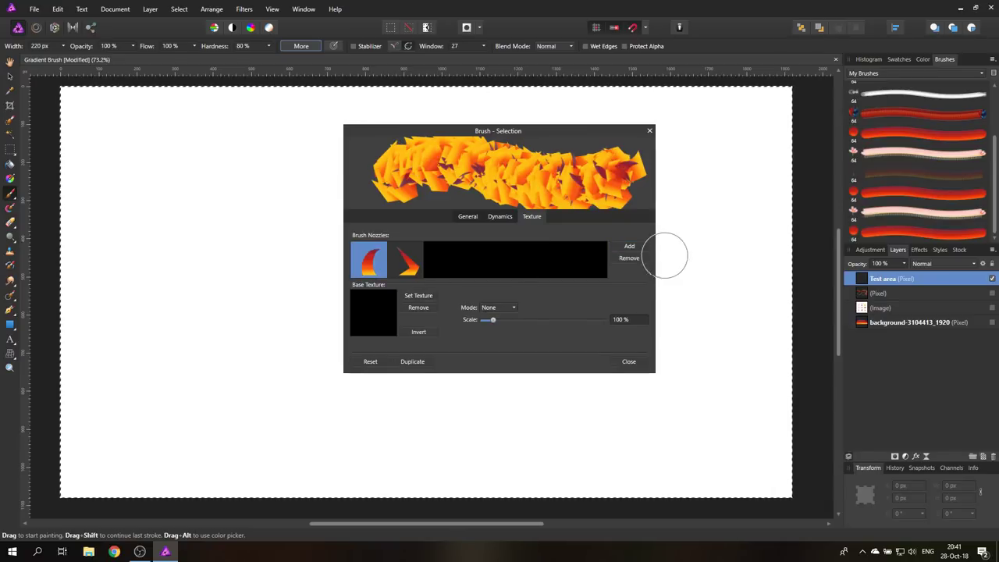
{"action": "left_click", "coordinate": [629, 258]}
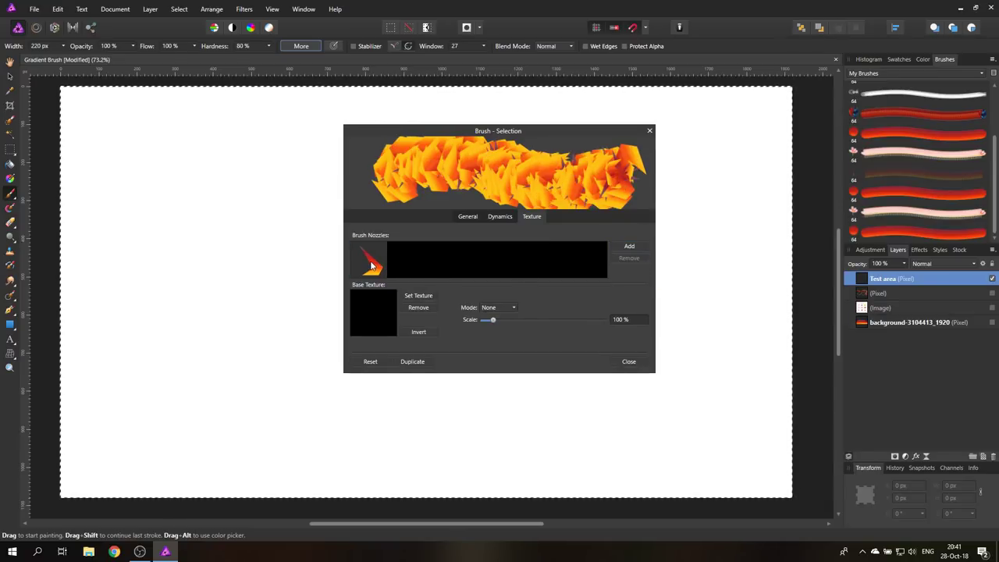
{"action": "left_click", "coordinate": [371, 266]}
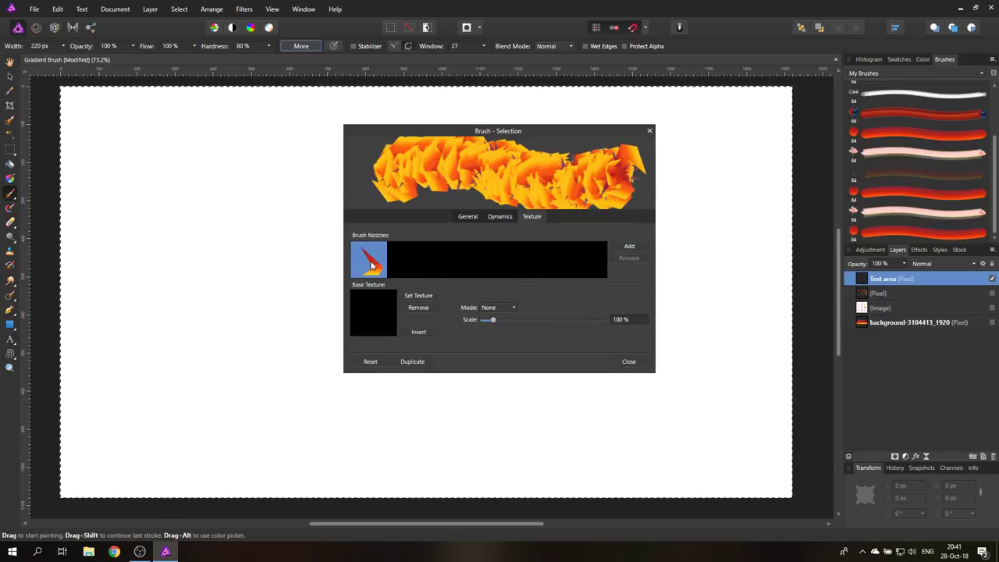
{"action": "left_click", "coordinate": [648, 130]}
{"action": "mouse_move", "coordinate": [207, 210]}
{"action": "left_mouse_down"}
{"action": "mouse_move", "coordinate": [223, 223]}
{"action": "mouse_move", "coordinate": [374, 224]}
{"action": "mouse_move", "coordinate": [374, 183]}
{"action": "mouse_move", "coordinate": [410, 167]}
{"action": "left_mouse_up"}
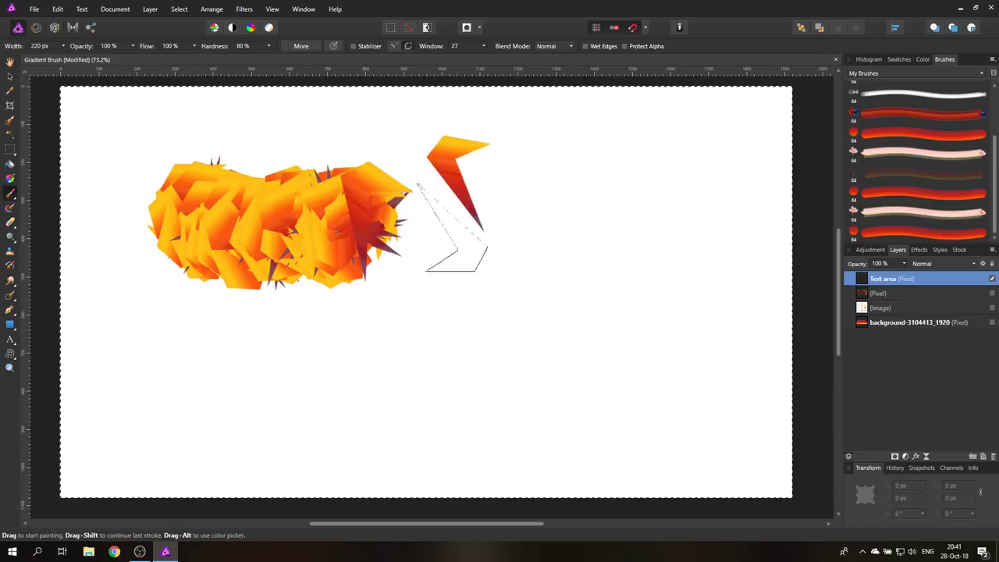
- Set the brush's spacing to 9% and paint several test strokes beside and below the first one, undoing the stray dab
{"action": "left_click", "coordinate": [309, 46]}
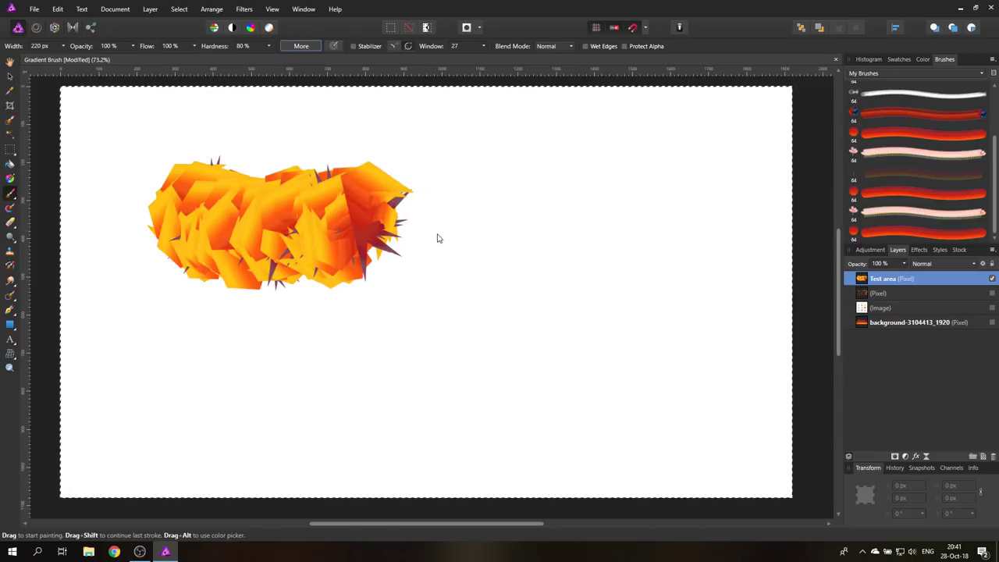
{"action": "left_click", "coordinate": [406, 274]}
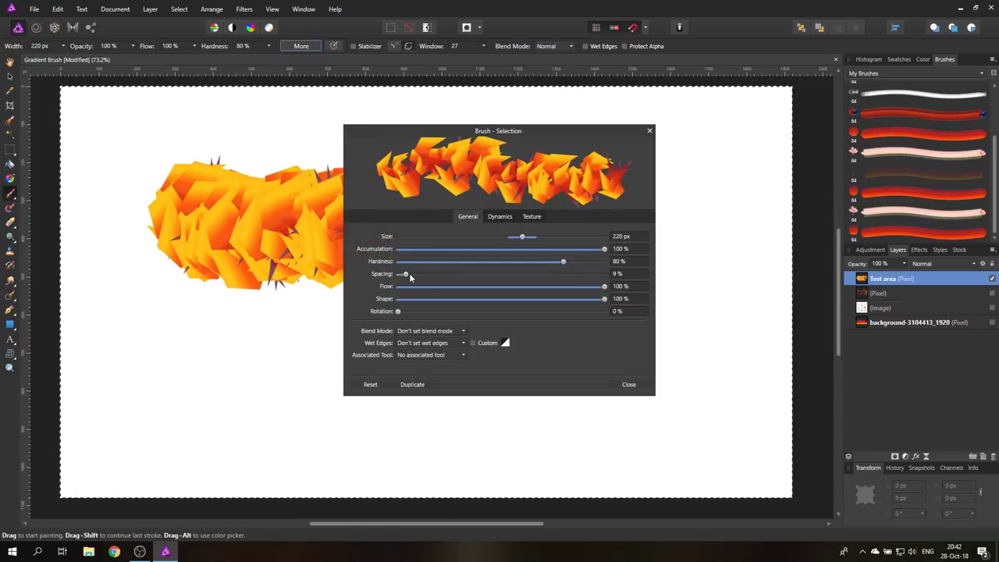
{"action": "left_click", "coordinate": [648, 131]}
{"action": "mouse_move", "coordinate": [648, 139]}
{"action": "left_mouse_down"}
{"action": "mouse_move", "coordinate": [623, 180]}
{"action": "mouse_move", "coordinate": [669, 201]}
{"action": "mouse_move", "coordinate": [680, 245]}
{"action": "mouse_move", "coordinate": [596, 267]}
{"action": "mouse_move", "coordinate": [587, 302]}
{"action": "mouse_move", "coordinate": [619, 318]}
{"action": "mouse_move", "coordinate": [623, 344]}
{"action": "mouse_move", "coordinate": [596, 362]}
{"action": "mouse_move", "coordinate": [595, 390]}
{"action": "mouse_move", "coordinate": [577, 379]}
{"action": "mouse_move", "coordinate": [570, 402]}
{"action": "mouse_move", "coordinate": [546, 261]}
{"action": "mouse_move", "coordinate": [523, 246]}
{"action": "mouse_move", "coordinate": [507, 289]}
{"action": "mouse_move", "coordinate": [507, 371]}
{"action": "mouse_move", "coordinate": [524, 390]}
{"action": "mouse_move", "coordinate": [511, 387]}
{"action": "mouse_move", "coordinate": [518, 326]}
{"action": "mouse_move", "coordinate": [489, 305]}
{"action": "mouse_move", "coordinate": [479, 336]}
{"action": "mouse_move", "coordinate": [490, 362]}
{"action": "mouse_move", "coordinate": [482, 388]}
{"action": "mouse_move", "coordinate": [585, 418]}
{"action": "mouse_move", "coordinate": [493, 431]}
{"action": "mouse_move", "coordinate": [437, 353]}
{"action": "mouse_move", "coordinate": [387, 347]}
{"action": "mouse_move", "coordinate": [384, 337]}
{"action": "mouse_move", "coordinate": [402, 293]}
{"action": "left_mouse_up"}
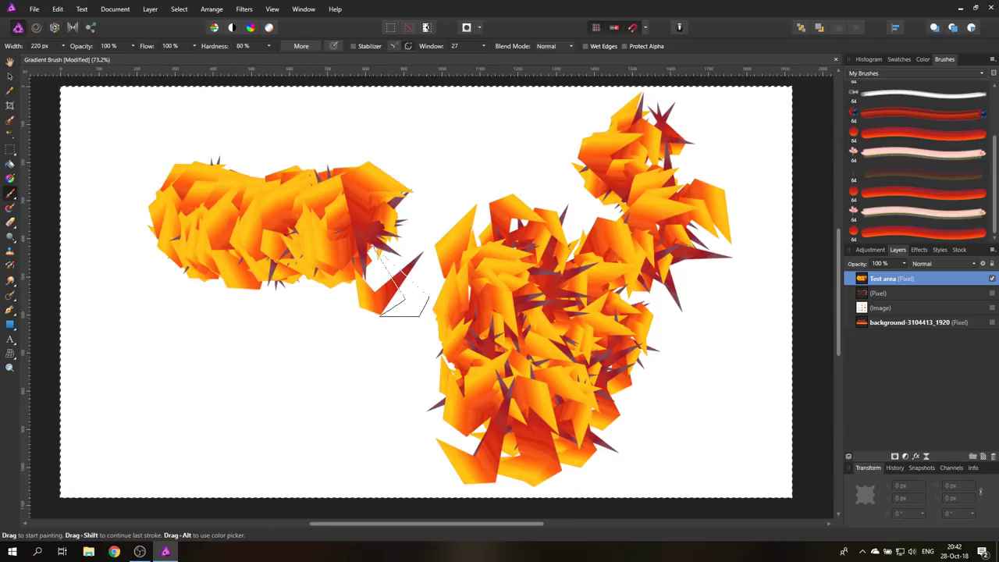
{"action": "key", "text": "ctrl+z"}
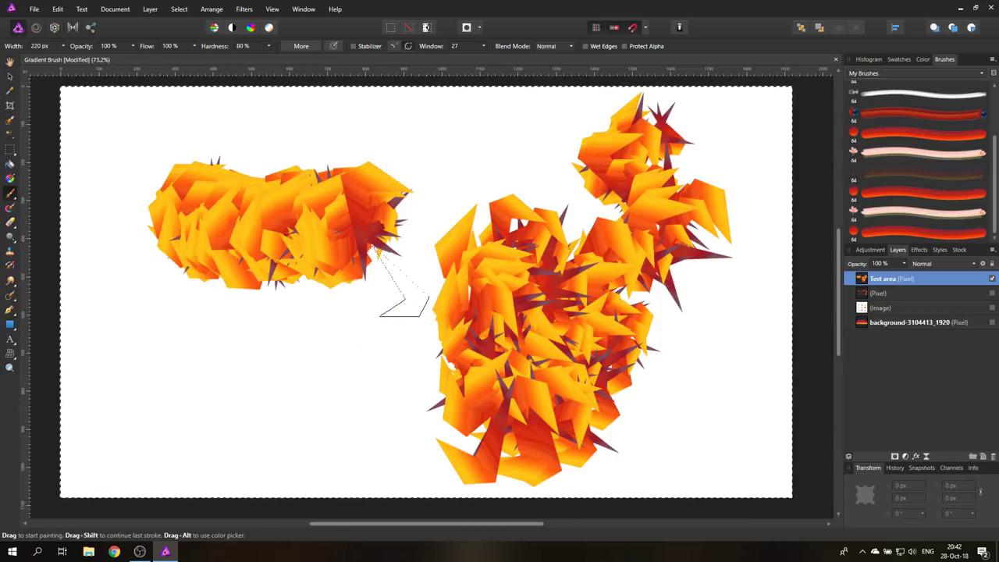
{"action": "mouse_move", "coordinate": [405, 305]}
{"action": "left_mouse_down"}
{"action": "mouse_move", "coordinate": [382, 390]}
{"action": "mouse_move", "coordinate": [304, 382]}
{"action": "mouse_move", "coordinate": [249, 328]}
{"action": "mouse_move", "coordinate": [242, 439]}
{"action": "mouse_move", "coordinate": [176, 351]}
{"action": "mouse_move", "coordinate": [191, 355]}
{"action": "left_mouse_up"}
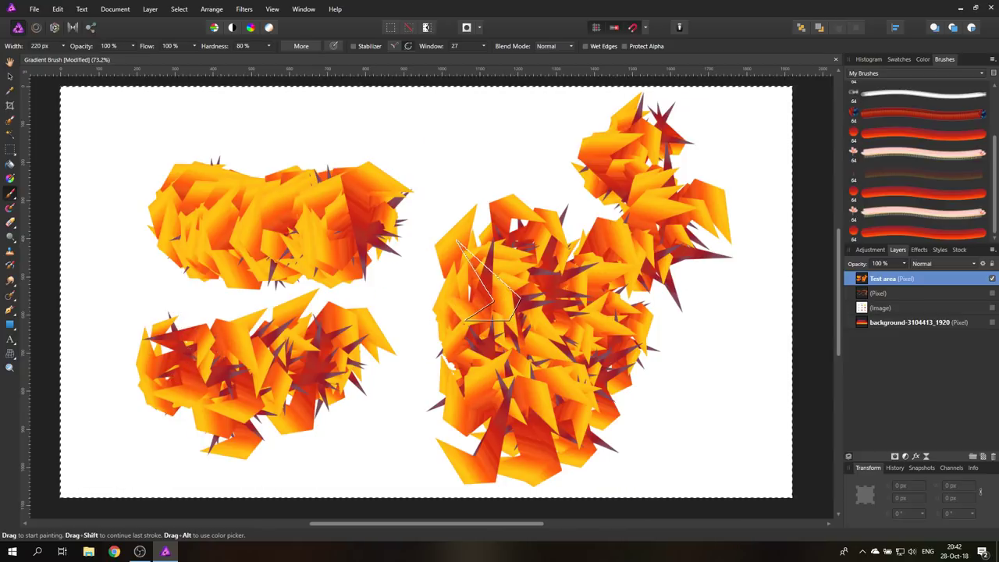
- Clear the Test area layer and choose the soft 32 px round brush from the Basic brush category
{"action": "key", "text": "Delete"}
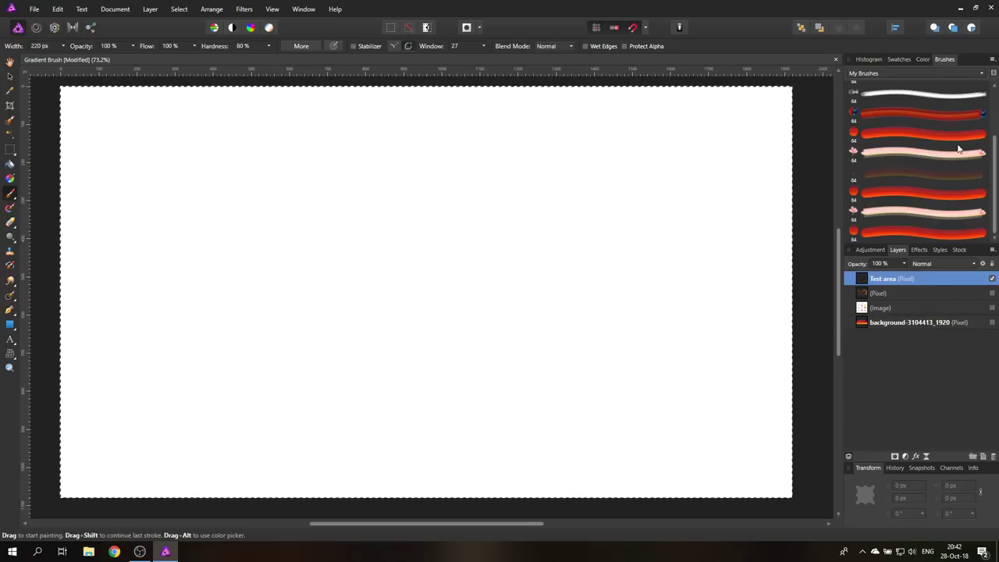
{"action": "left_click", "coordinate": [910, 71]}
{"action": "scroll", "coordinate": [897, 141], "scroll_direction": "up", "scroll_amount": 5}
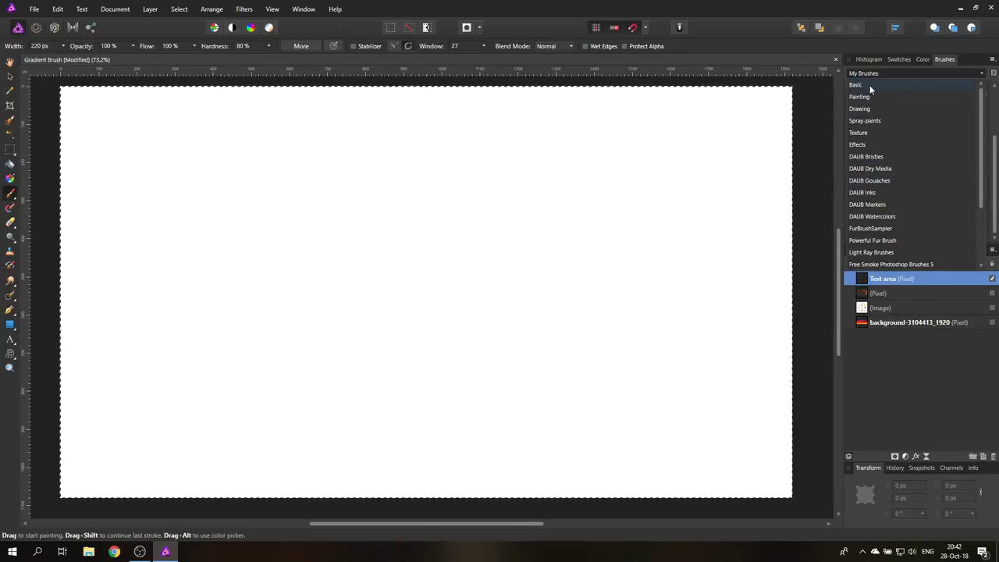
{"action": "left_click", "coordinate": [869, 85]}
{"action": "left_click", "coordinate": [884, 233]}
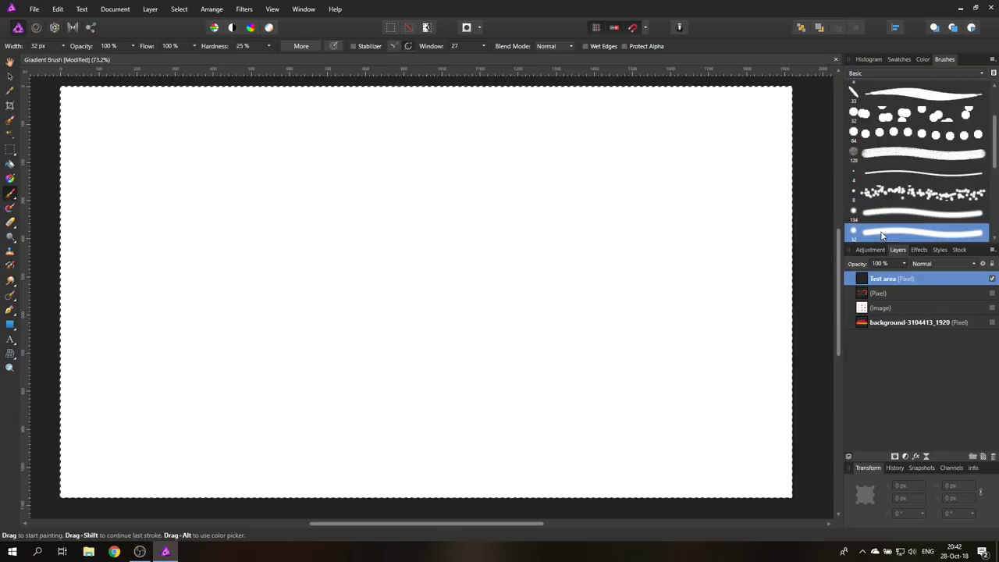
{"action": "left_click", "coordinate": [667, 168]}
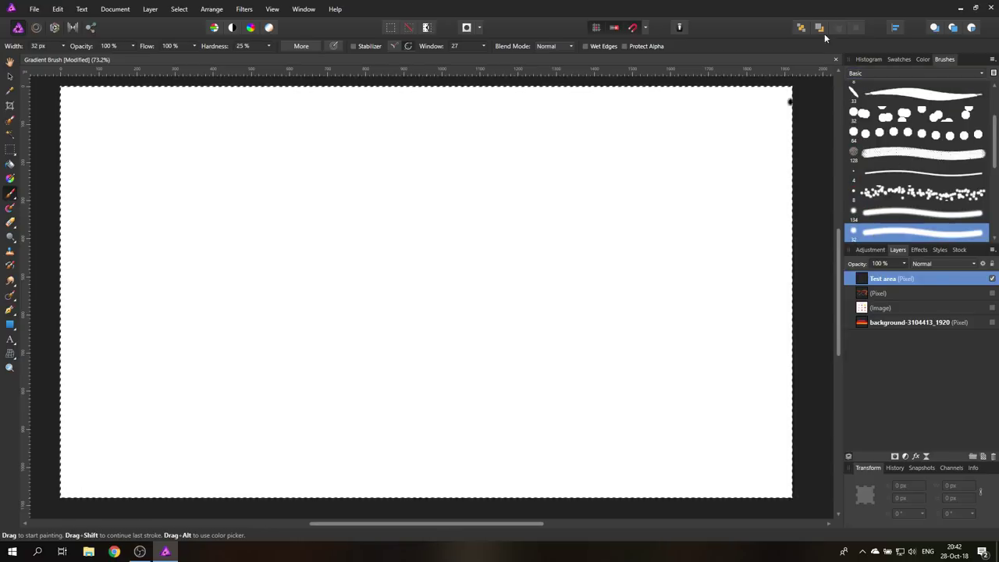
- Apply the sampled red colour, set the brush width to 96 px and paint a long curving stroke on the Test area layer
{"action": "left_click", "coordinate": [922, 60]}
{"action": "left_click", "coordinate": [891, 79]}
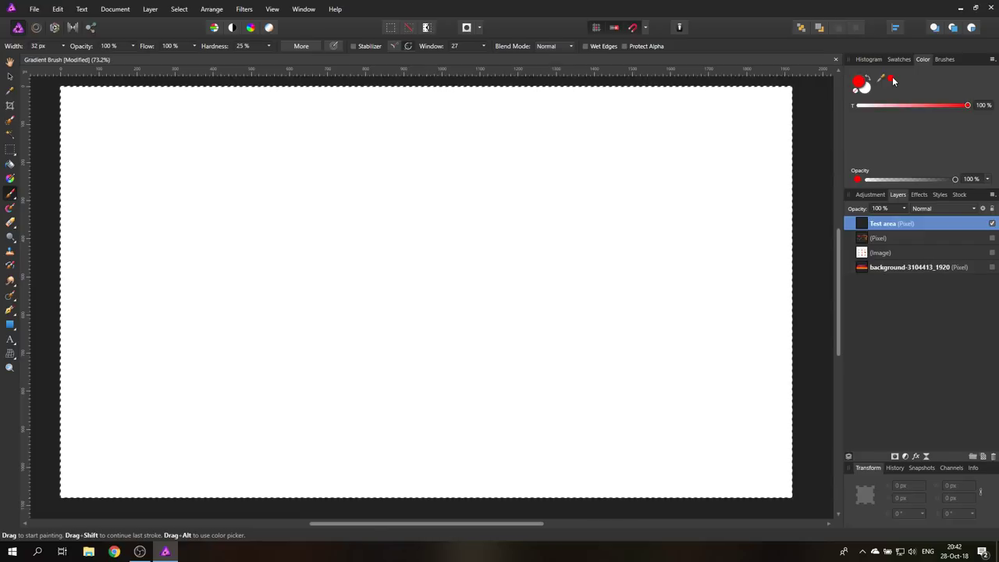
{"action": "left_click", "coordinate": [63, 45]}
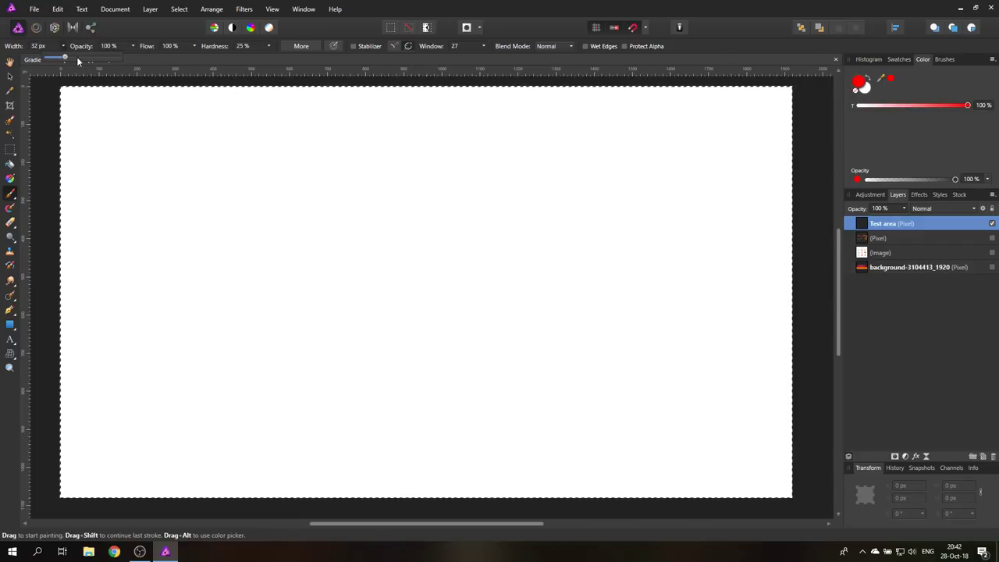
{"action": "left_click_drag", "start_coordinate": [72, 56], "coordinate": [85, 57]}
{"action": "left_click", "coordinate": [159, 163]}
{"action": "mouse_move", "coordinate": [109, 160]}
{"action": "left_mouse_down"}
{"action": "mouse_move", "coordinate": [668, 166]}
{"action": "mouse_move", "coordinate": [686, 184]}
{"action": "left_mouse_up"}
{"action": "mouse_move", "coordinate": [694, 219]}
{"action": "left_mouse_down"}
{"action": "mouse_move", "coordinate": [607, 251]}
{"action": "mouse_move", "coordinate": [466, 249]}
{"action": "left_mouse_up"}
- Set the brush's Hue Jitter to 100% with the Random controller and paint a winding test stroke below the red one
{"action": "left_click", "coordinate": [306, 44]}
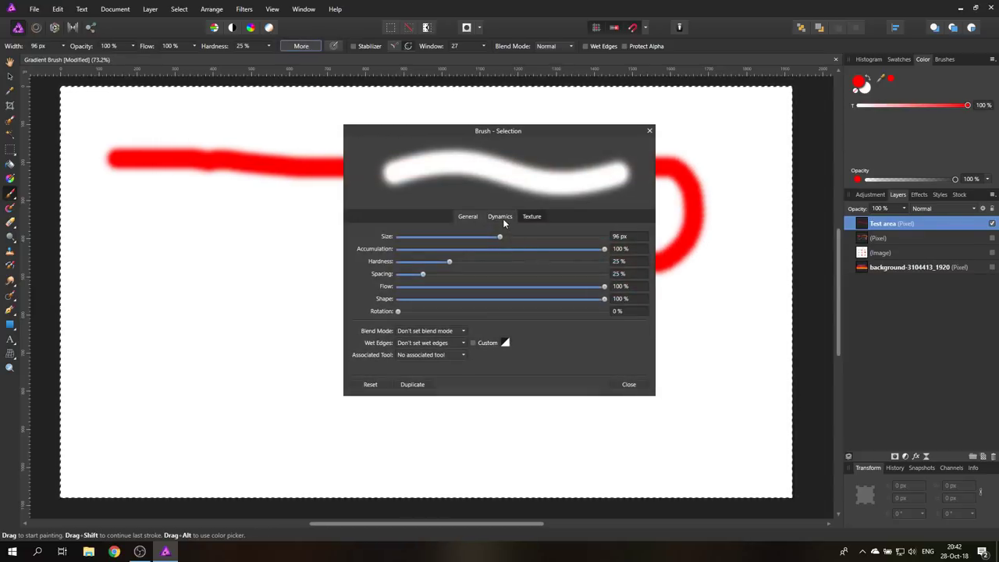
{"action": "left_click", "coordinate": [503, 218]}
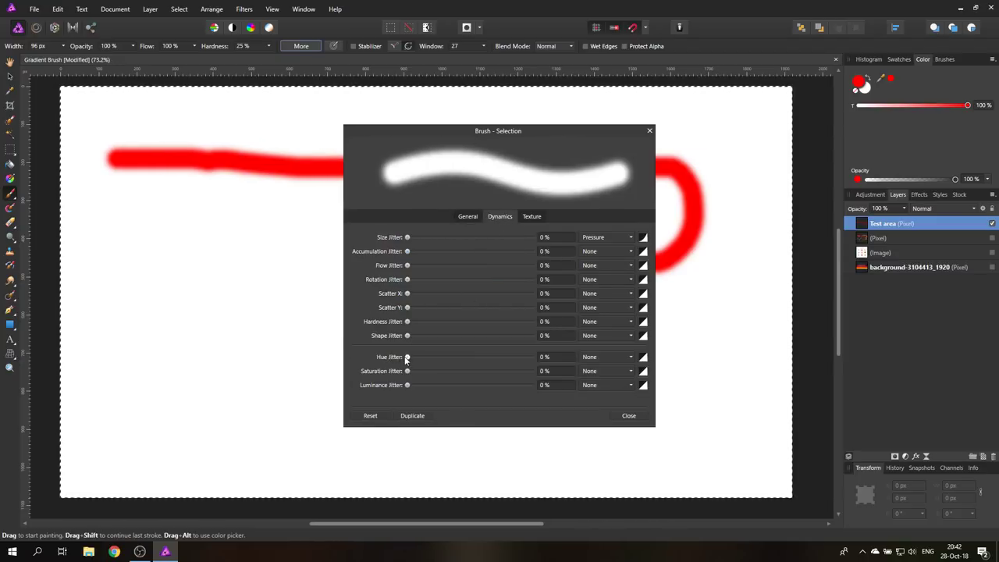
{"action": "left_click_drag", "start_coordinate": [407, 357], "coordinate": [571, 357]}
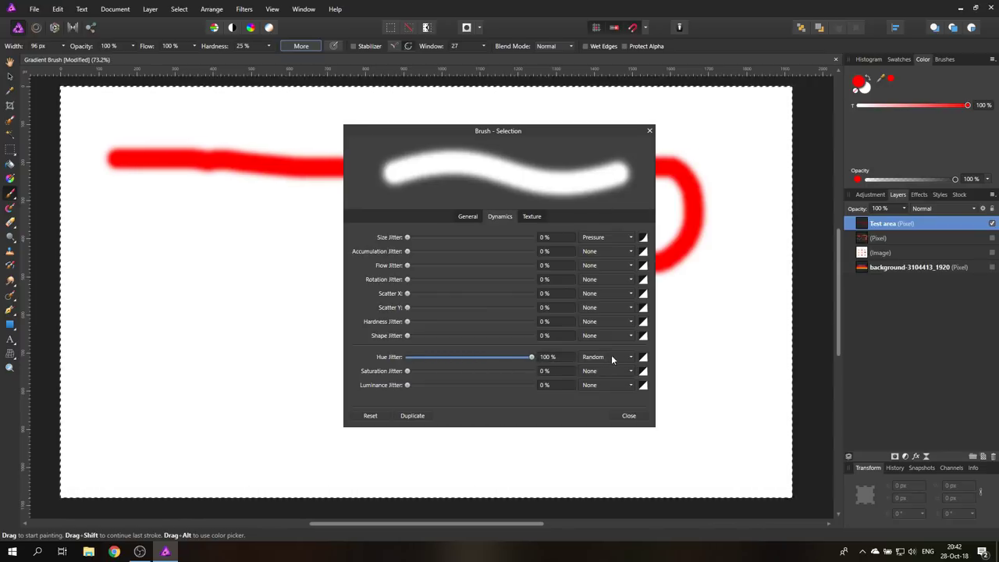
{"action": "left_click_drag", "start_coordinate": [491, 130], "coordinate": [633, 121]}
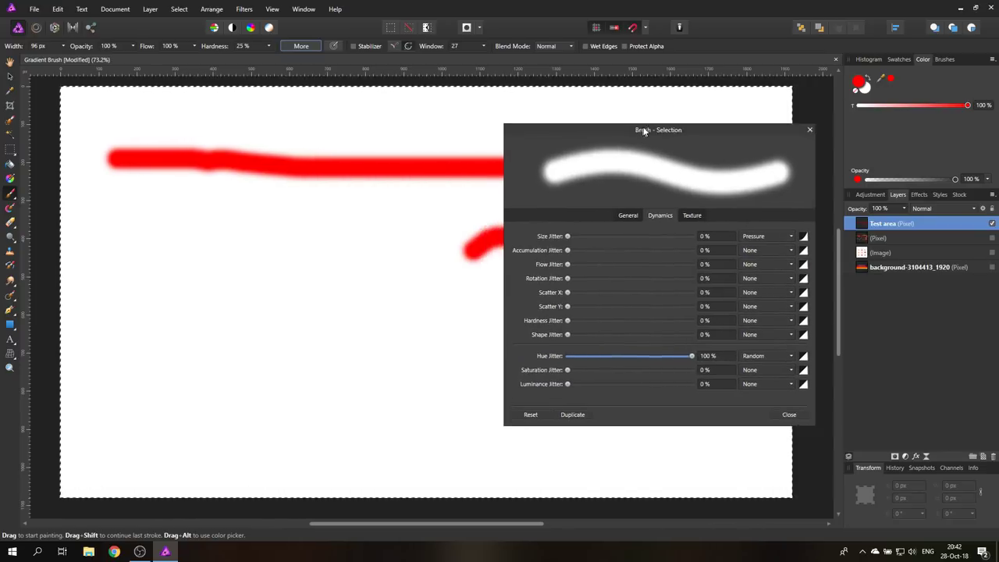
{"action": "mouse_move", "coordinate": [165, 236]}
{"action": "left_mouse_down"}
{"action": "mouse_move", "coordinate": [169, 262]}
{"action": "mouse_move", "coordinate": [198, 299]}
{"action": "mouse_move", "coordinate": [238, 301]}
{"action": "mouse_move", "coordinate": [319, 270]}
{"action": "mouse_move", "coordinate": [354, 292]}
{"action": "mouse_move", "coordinate": [353, 324]}
{"action": "mouse_move", "coordinate": [262, 359]}
{"action": "mouse_move", "coordinate": [252, 399]}
{"action": "mouse_move", "coordinate": [326, 419]}
{"action": "mouse_move", "coordinate": [389, 369]}
{"action": "mouse_move", "coordinate": [430, 382]}
{"action": "mouse_move", "coordinate": [439, 318]}
{"action": "left_mouse_up"}
- Set the brush's spacing to 1% and paint a short wavy test stroke above the multicoloured one
{"action": "left_click", "coordinate": [615, 207]}
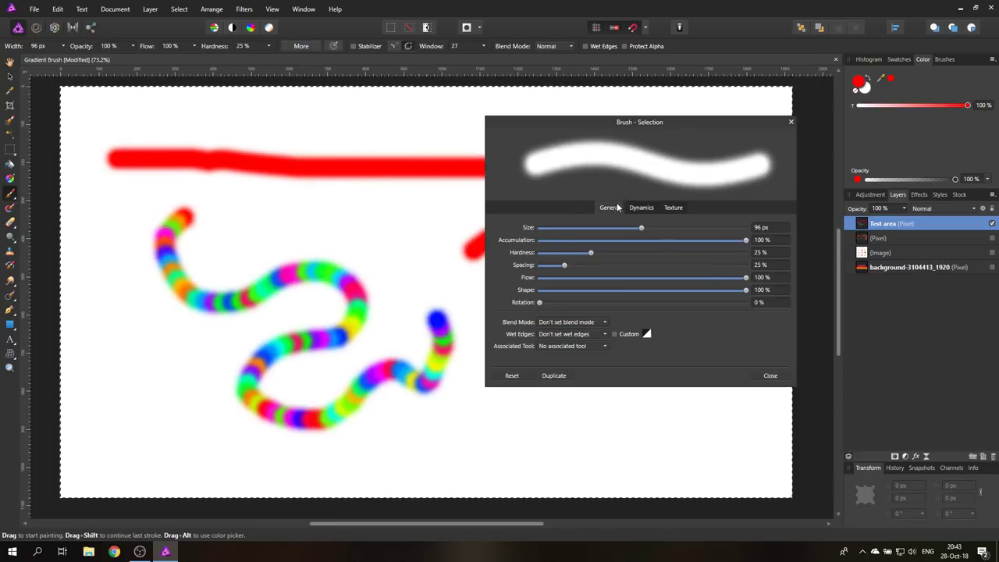
{"action": "left_click_drag", "start_coordinate": [558, 265], "coordinate": [514, 265]}
{"action": "left_click", "coordinate": [367, 200]}
{"action": "mouse_move", "coordinate": [367, 200]}
{"action": "left_mouse_down"}
{"action": "mouse_move", "coordinate": [327, 210]}
{"action": "mouse_move", "coordinate": [281, 206]}
{"action": "mouse_move", "coordinate": [253, 241]}
{"action": "left_mouse_up"}
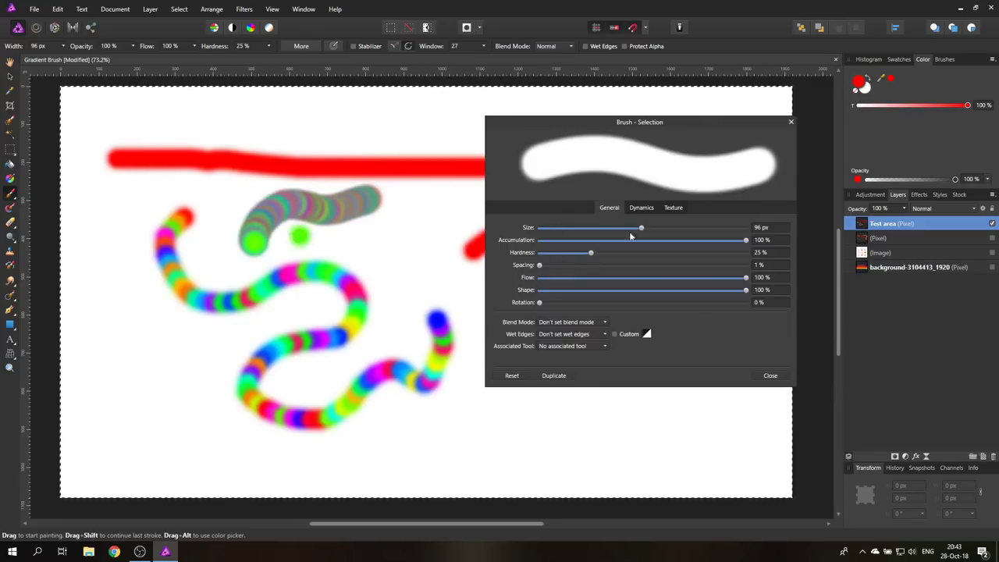
- Switch the Hue Jitter controller to Cyclic, paint a long looping rainbow stroke, and clear the Test area layer
{"action": "left_click", "coordinate": [642, 207]}
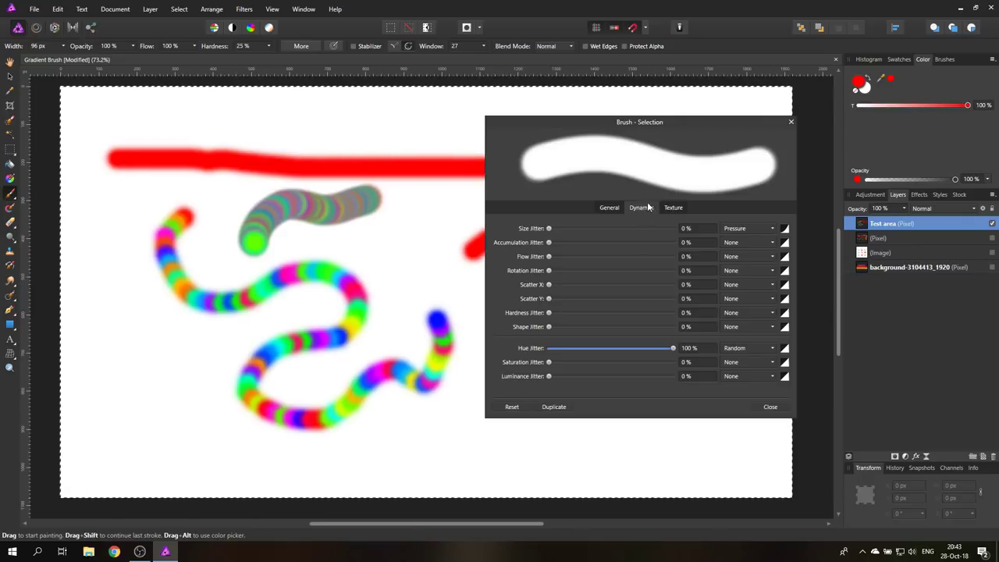
{"action": "left_click", "coordinate": [320, 243]}
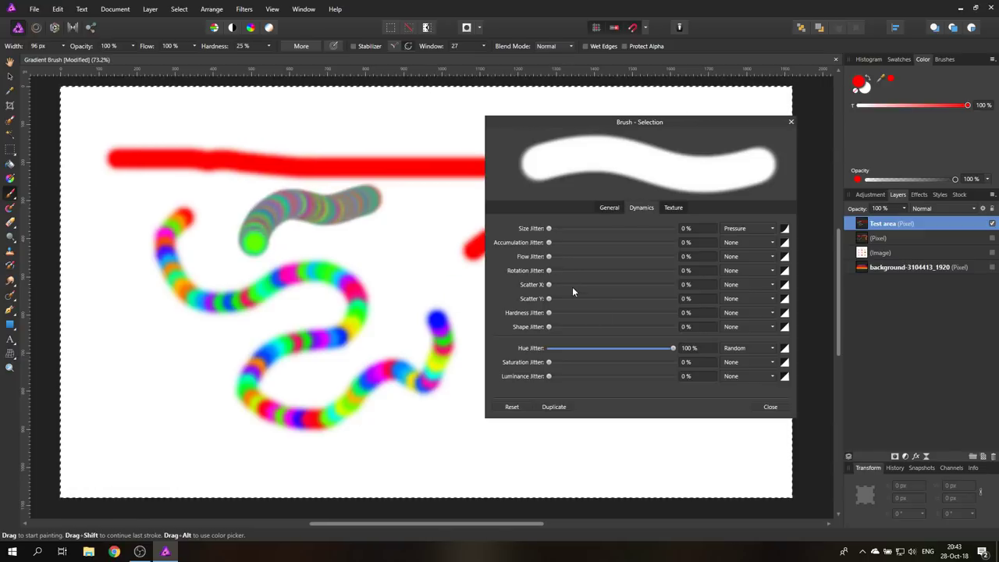
{"action": "left_click", "coordinate": [738, 348]}
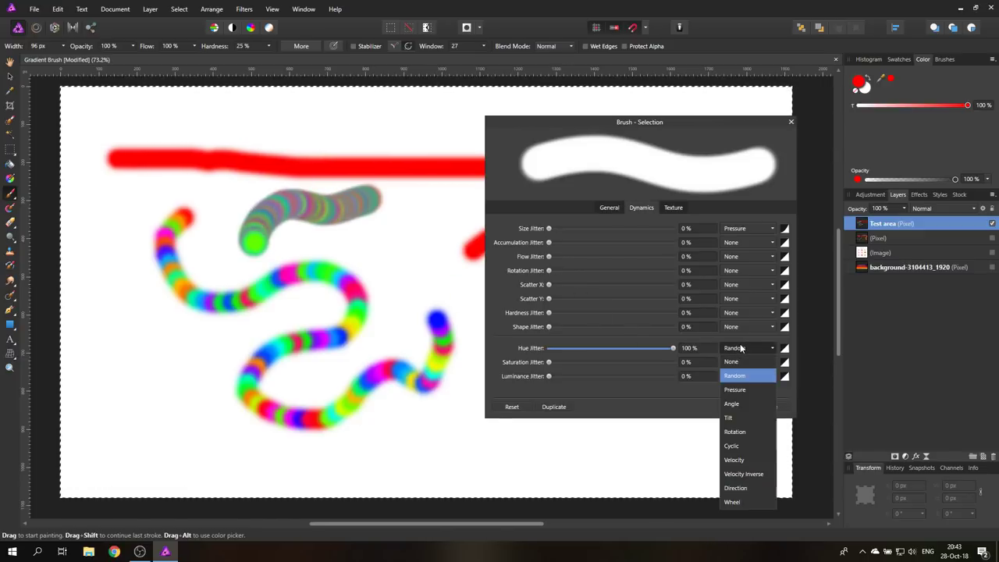
{"action": "left_click", "coordinate": [737, 447]}
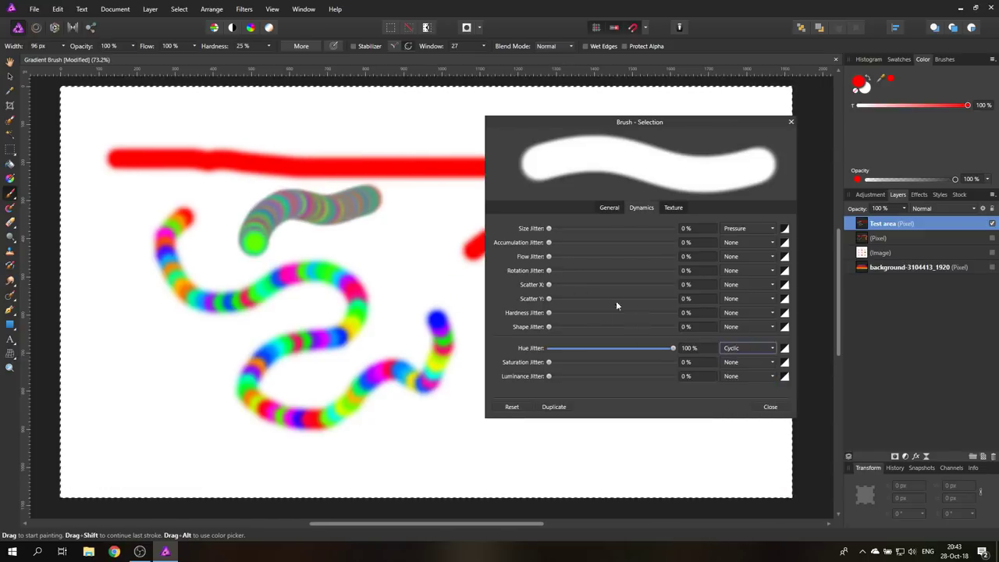
{"action": "mouse_move", "coordinate": [103, 178]}
{"action": "left_mouse_down"}
{"action": "mouse_move", "coordinate": [102, 297]}
{"action": "mouse_move", "coordinate": [139, 370]}
{"action": "mouse_move", "coordinate": [189, 377]}
{"action": "mouse_move", "coordinate": [266, 351]}
{"action": "mouse_move", "coordinate": [348, 390]}
{"action": "mouse_move", "coordinate": [400, 392]}
{"action": "mouse_move", "coordinate": [418, 352]}
{"action": "mouse_move", "coordinate": [395, 287]}
{"action": "mouse_move", "coordinate": [398, 250]}
{"action": "mouse_move", "coordinate": [428, 213]}
{"action": "mouse_move", "coordinate": [426, 180]}
{"action": "mouse_move", "coordinate": [378, 142]}
{"action": "mouse_move", "coordinate": [340, 129]}
{"action": "mouse_move", "coordinate": [283, 140]}
{"action": "mouse_move", "coordinate": [199, 179]}
{"action": "mouse_move", "coordinate": [198, 199]}
{"action": "mouse_move", "coordinate": [240, 236]}
{"action": "mouse_move", "coordinate": [259, 294]}
{"action": "mouse_move", "coordinate": [279, 314]}
{"action": "mouse_move", "coordinate": [350, 350]}
{"action": "mouse_move", "coordinate": [373, 341]}
{"action": "left_mouse_up"}
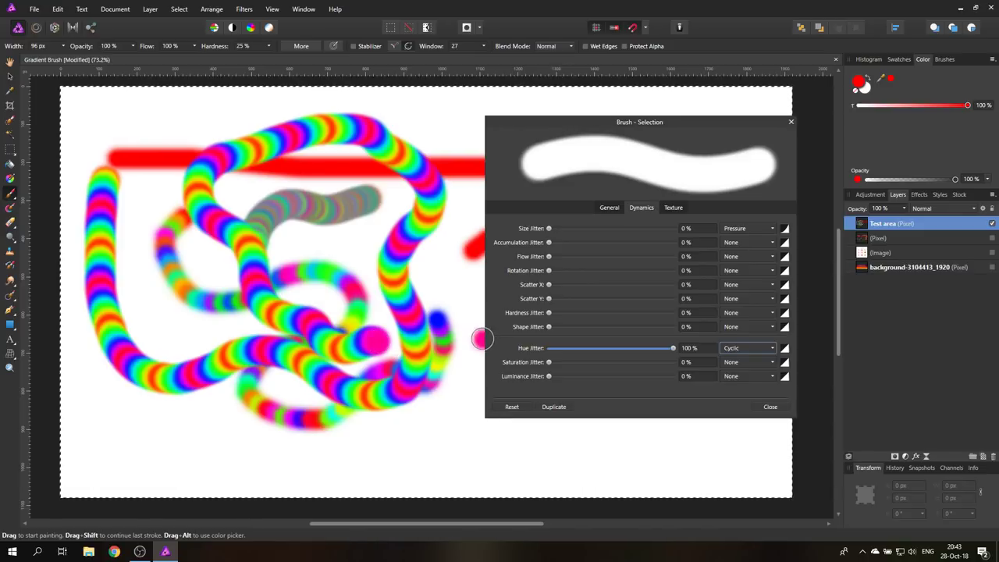
{"action": "key", "text": "Delete"}
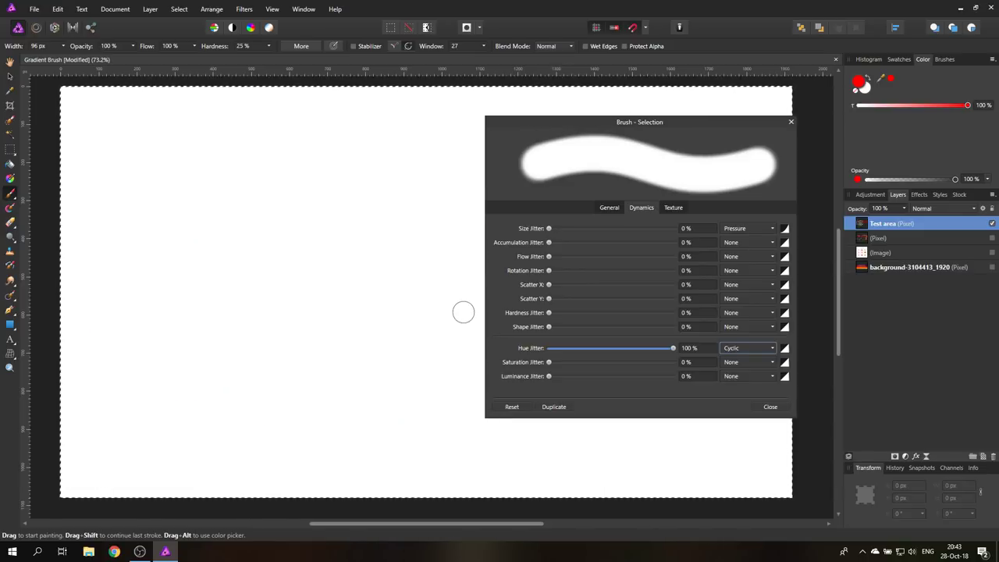
- Apply the late-rising third standard profile to the Hue Jitter curve and paint a winding test stroke across the canvas
{"action": "left_click_drag", "start_coordinate": [570, 123], "coordinate": [608, 113]}
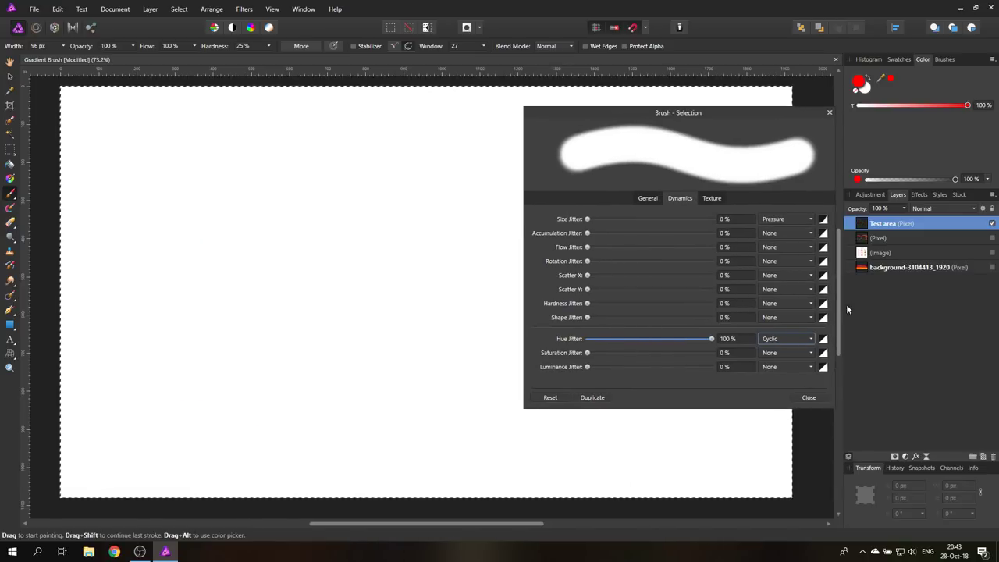
{"action": "left_click", "coordinate": [823, 340]}
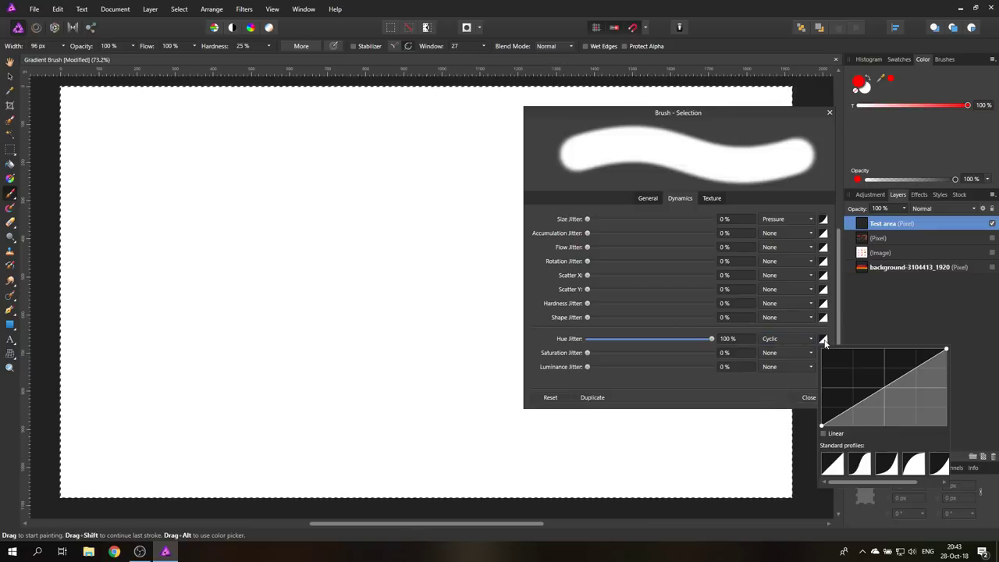
{"action": "left_click", "coordinate": [897, 465]}
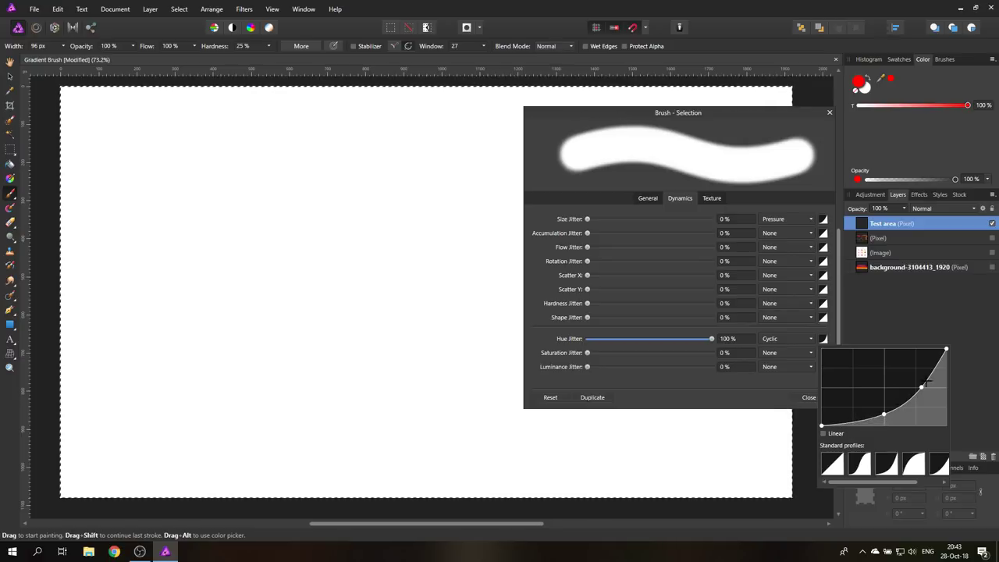
{"action": "mouse_move", "coordinate": [100, 133]}
{"action": "left_mouse_down"}
{"action": "mouse_move", "coordinate": [155, 175]}
{"action": "mouse_move", "coordinate": [256, 201]}
{"action": "mouse_move", "coordinate": [295, 265]}
{"action": "mouse_move", "coordinate": [320, 282]}
{"action": "mouse_move", "coordinate": [411, 293]}
{"action": "mouse_move", "coordinate": [433, 359]}
{"action": "mouse_move", "coordinate": [418, 388]}
{"action": "mouse_move", "coordinate": [310, 398]}
{"action": "left_mouse_up"}
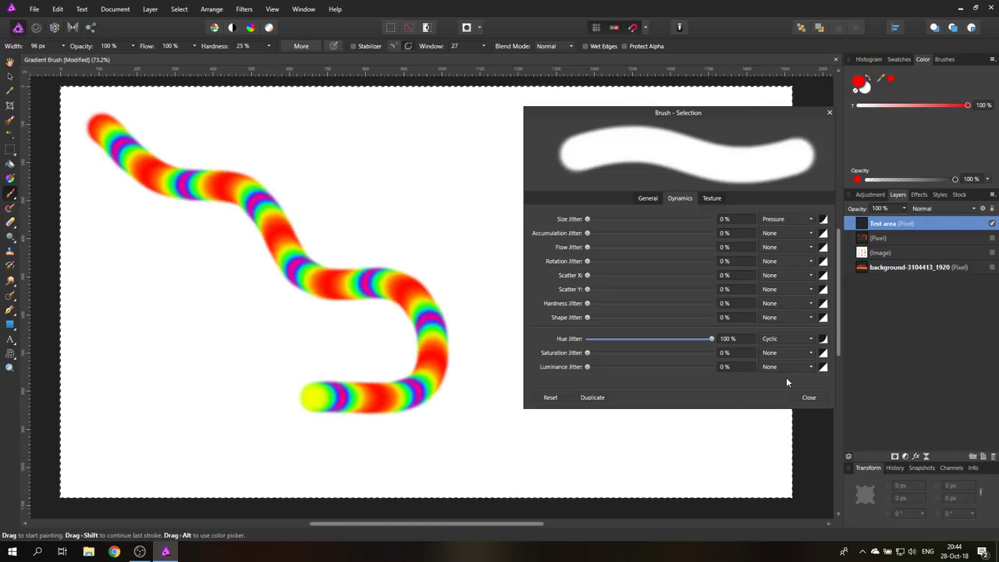
- Reshape the Hue Jitter curve into a low early hump, flat middle and steep final rise, and paint long winding test strokes
{"action": "left_click", "coordinate": [822, 339]}
{"action": "left_click_drag", "start_coordinate": [925, 398], "coordinate": [933, 401]}
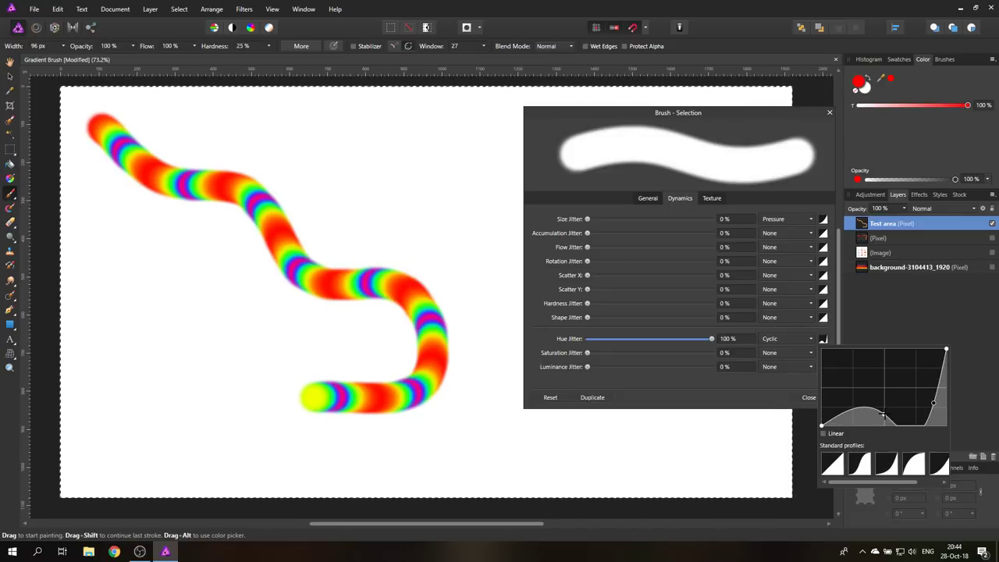
{"action": "left_click_drag", "start_coordinate": [883, 433], "coordinate": [885, 439]}
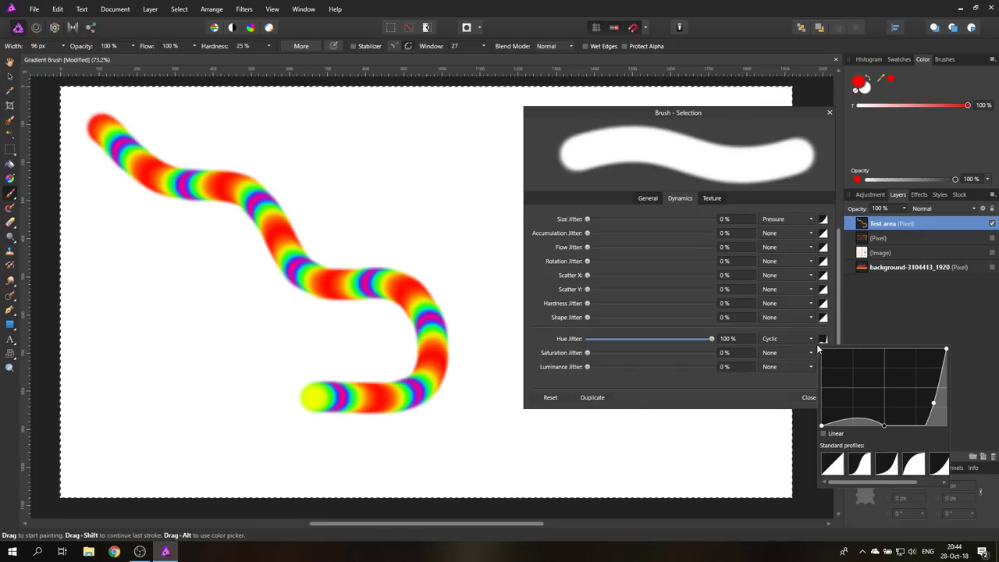
{"action": "left_click", "coordinate": [149, 249]}
{"action": "mouse_move", "coordinate": [149, 249]}
{"action": "left_mouse_down"}
{"action": "mouse_move", "coordinate": [173, 360]}
{"action": "mouse_move", "coordinate": [214, 364]}
{"action": "mouse_move", "coordinate": [328, 342]}
{"action": "mouse_move", "coordinate": [350, 313]}
{"action": "mouse_move", "coordinate": [360, 269]}
{"action": "mouse_move", "coordinate": [360, 185]}
{"action": "mouse_move", "coordinate": [387, 154]}
{"action": "mouse_move", "coordinate": [444, 153]}
{"action": "mouse_move", "coordinate": [466, 200]}
{"action": "mouse_move", "coordinate": [492, 216]}
{"action": "mouse_move", "coordinate": [482, 267]}
{"action": "mouse_move", "coordinate": [498, 297]}
{"action": "mouse_move", "coordinate": [493, 361]}
{"action": "mouse_move", "coordinate": [514, 404]}
{"action": "mouse_move", "coordinate": [510, 429]}
{"action": "mouse_move", "coordinate": [370, 457]}
{"action": "left_mouse_up"}
{"action": "left_click_drag", "start_coordinate": [289, 448], "coordinate": [205, 436]}
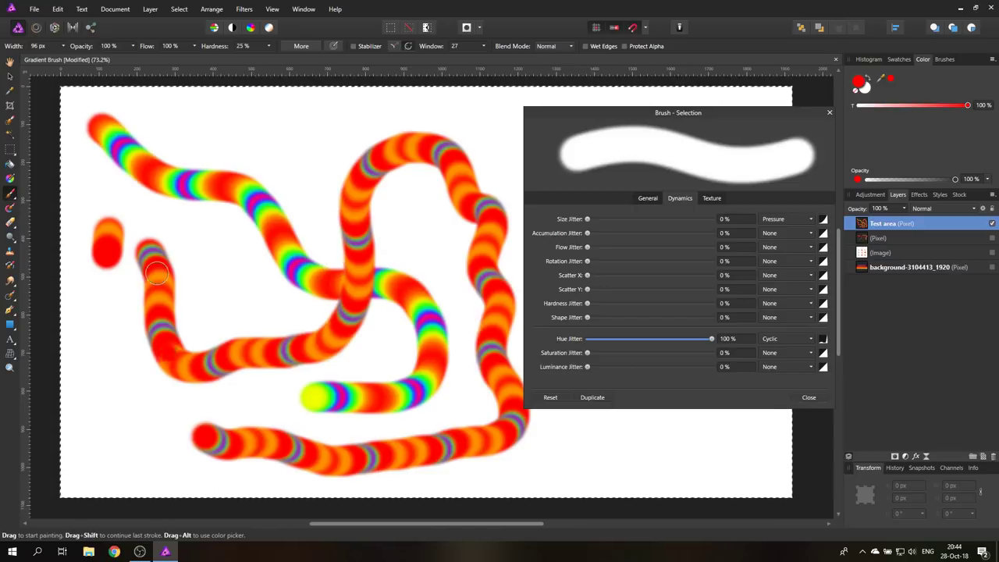
{"action": "left_click", "coordinate": [244, 310]}
{"action": "key", "text": "ctrl+z"}
{"action": "left_click", "coordinate": [414, 248]}
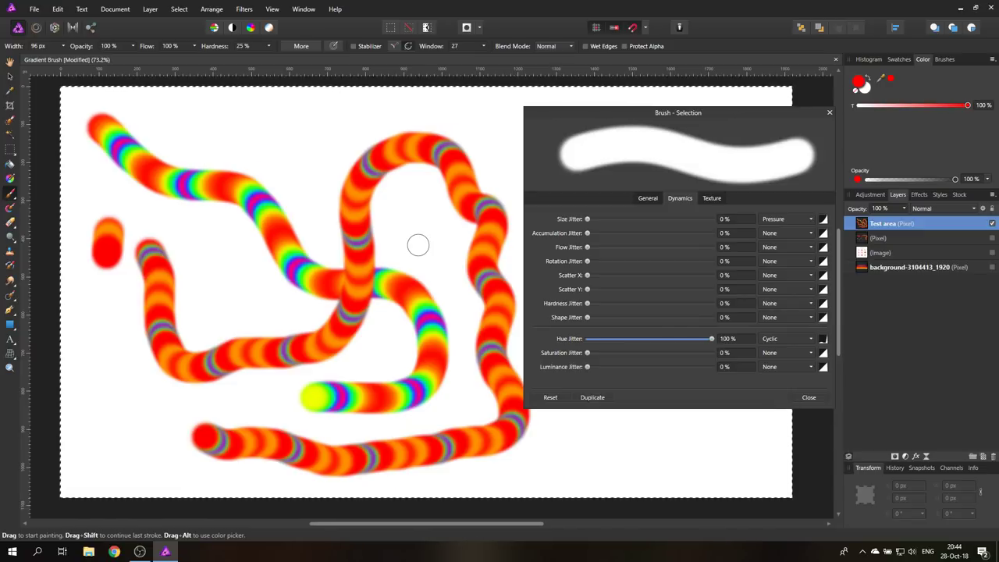
{"action": "left_click", "coordinate": [417, 242]}
{"action": "key", "text": "ctrl+z"}
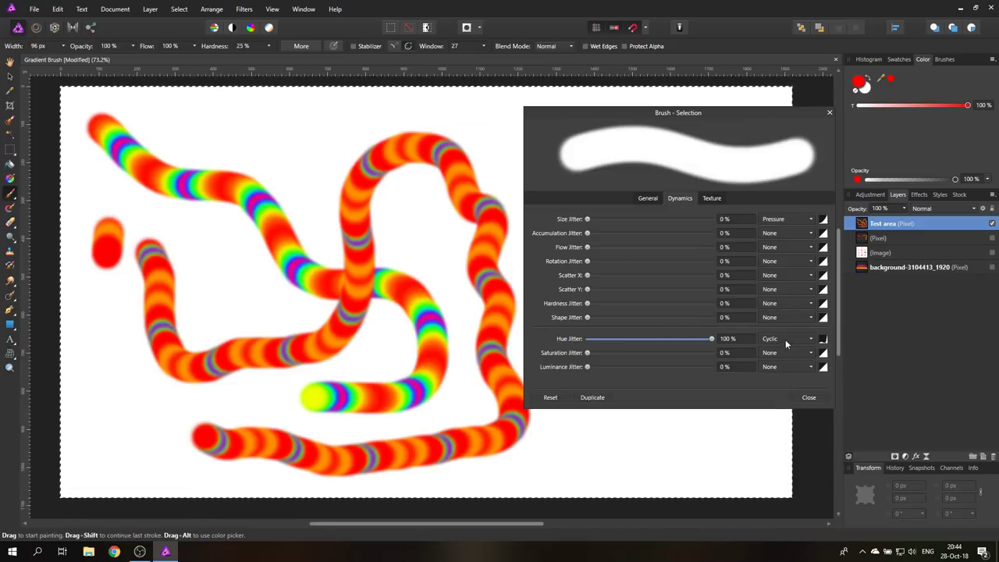
- Set the Hue Jitter controller to Velocity and the brush's spacing to 3%
{"action": "left_click", "coordinate": [778, 337]}
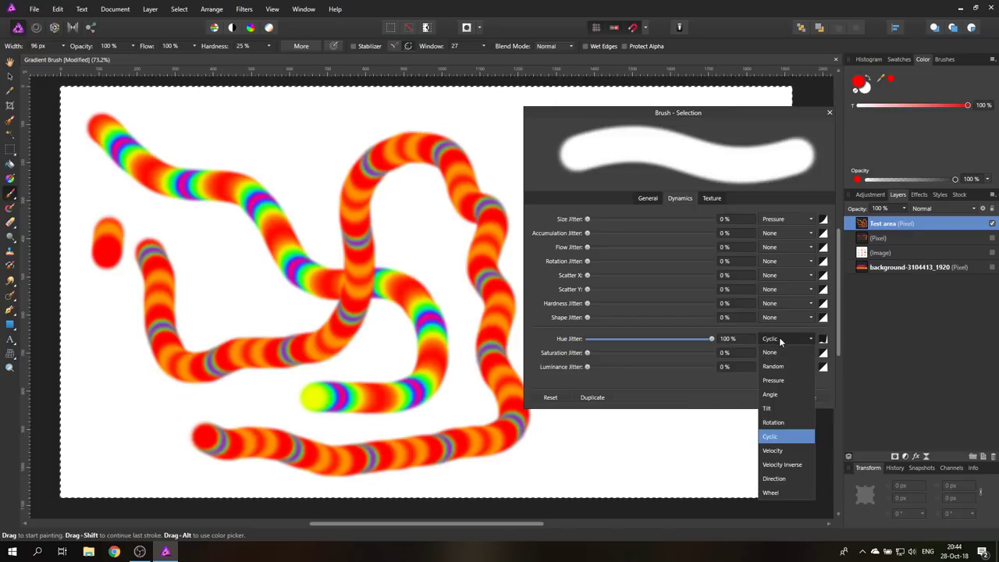
{"action": "left_click", "coordinate": [773, 450]}
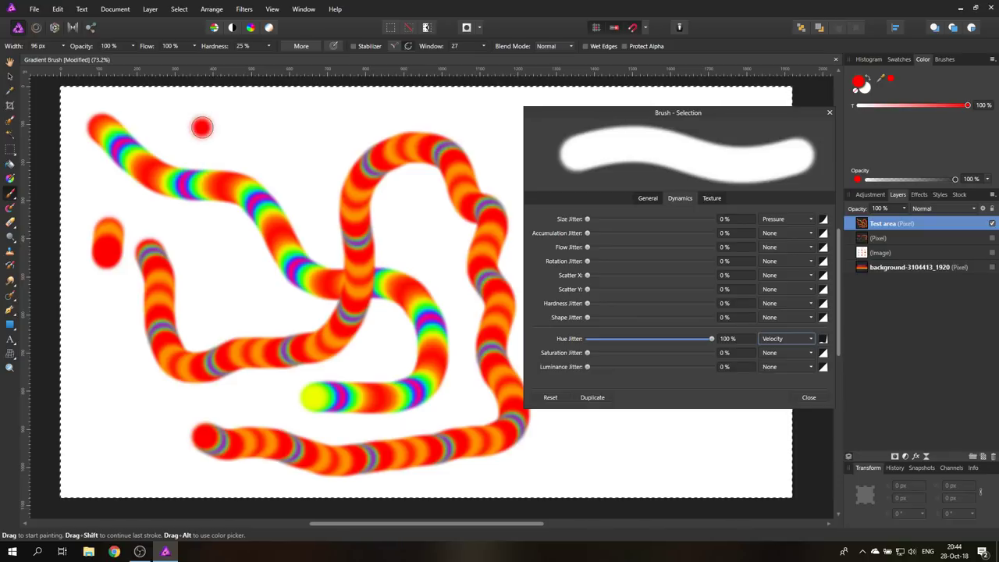
{"action": "left_click", "coordinate": [648, 198]}
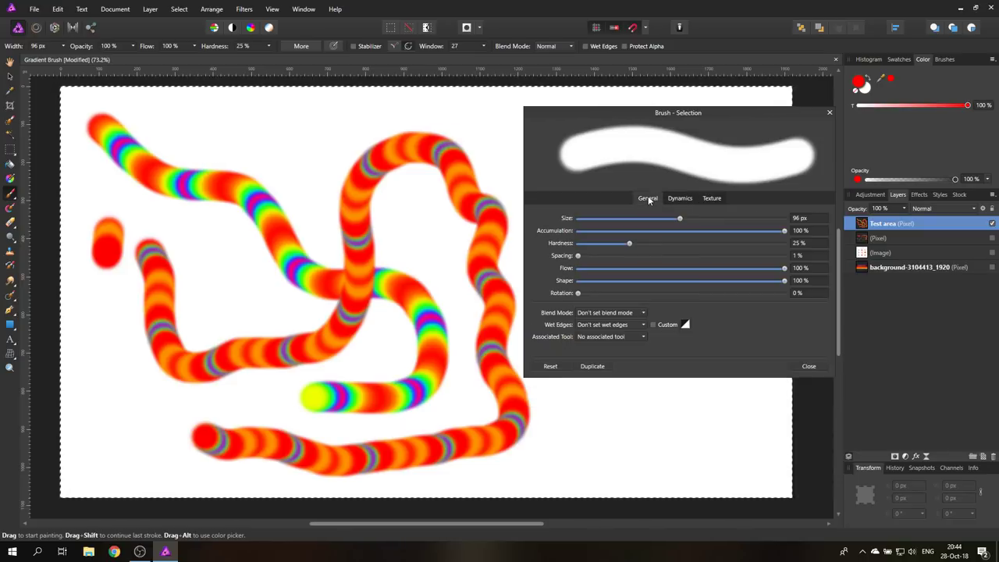
{"action": "left_click", "coordinate": [809, 255]}
{"action": "type", "text": "3"}
{"action": "key", "text": "Return"}
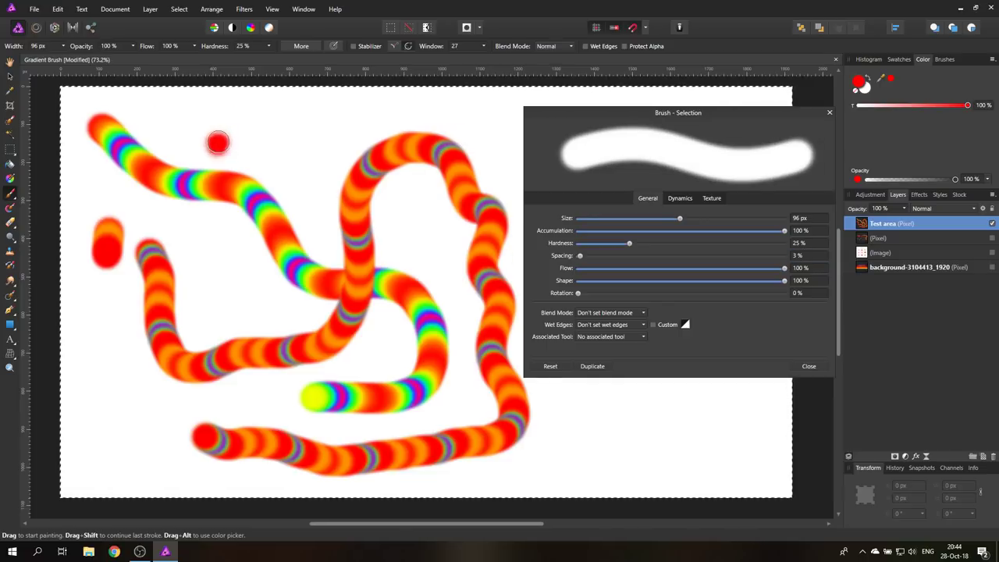
- Clear the Test area layer and paint long zigzag strokes to test the velocity-driven hue
{"action": "key", "text": "Delete"}
{"action": "mouse_move", "coordinate": [106, 149]}
{"action": "left_mouse_down"}
{"action": "mouse_move", "coordinate": [276, 151]}
{"action": "mouse_move", "coordinate": [475, 190]}
{"action": "mouse_move", "coordinate": [381, 209]}
{"action": "left_mouse_up"}
{"action": "mouse_move", "coordinate": [293, 231]}
{"action": "left_mouse_down"}
{"action": "mouse_move", "coordinate": [277, 255]}
{"action": "mouse_move", "coordinate": [535, 271]}
{"action": "mouse_move", "coordinate": [453, 320]}
{"action": "mouse_move", "coordinate": [132, 338]}
{"action": "mouse_move", "coordinate": [335, 353]}
{"action": "mouse_move", "coordinate": [322, 363]}
{"action": "mouse_move", "coordinate": [178, 262]}
{"action": "mouse_move", "coordinate": [186, 291]}
{"action": "mouse_move", "coordinate": [281, 353]}
{"action": "left_mouse_up"}
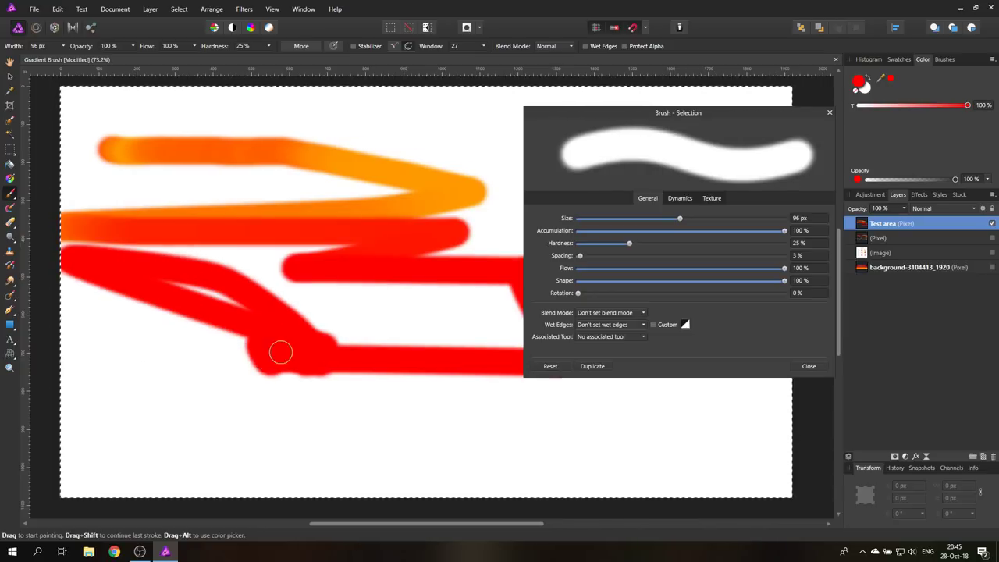
- Reset the Hue Jitter curve to the straight diagonal standard profile and clear the Test area layer
{"action": "left_click", "coordinate": [681, 198]}
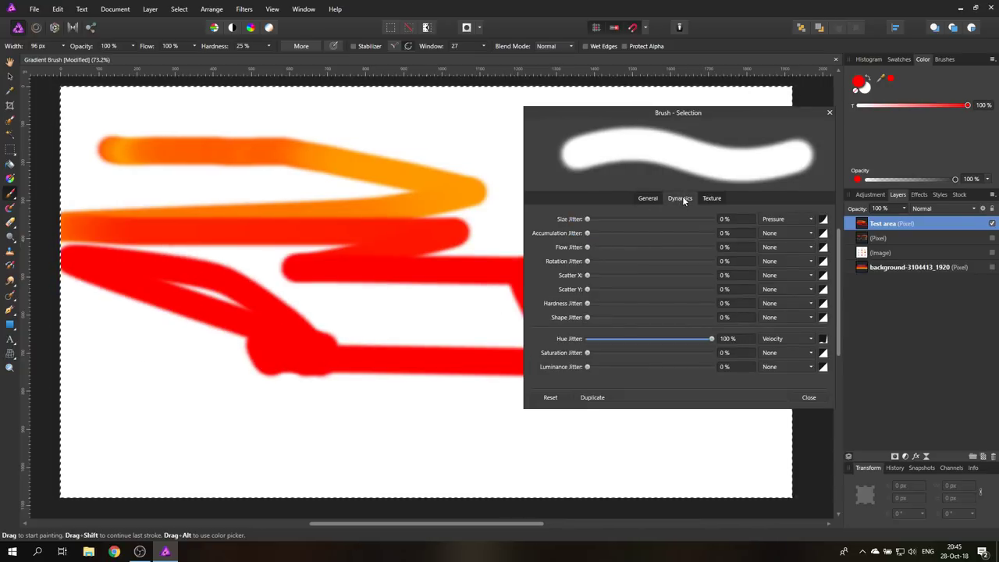
{"action": "left_click", "coordinate": [823, 338]}
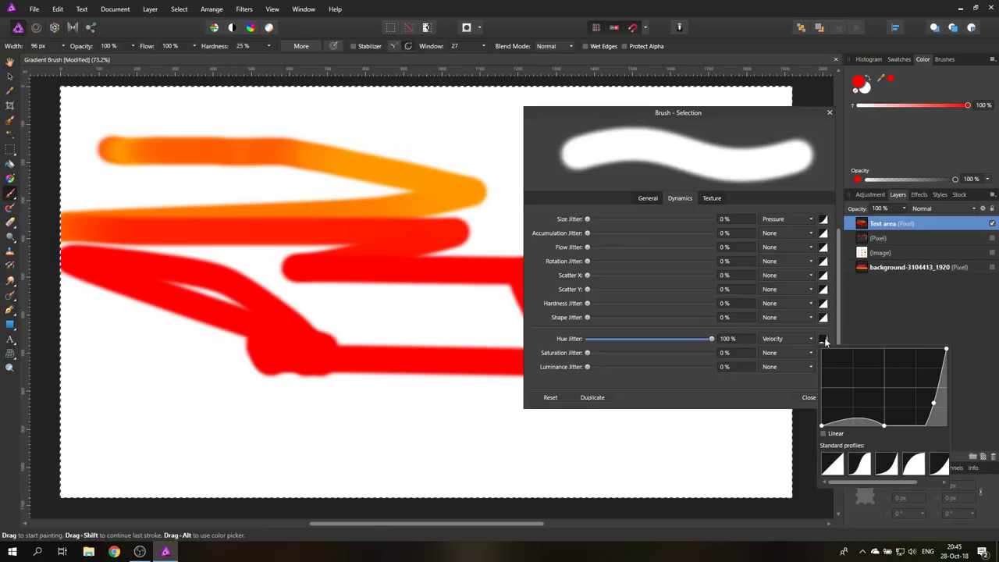
{"action": "left_click", "coordinate": [843, 471]}
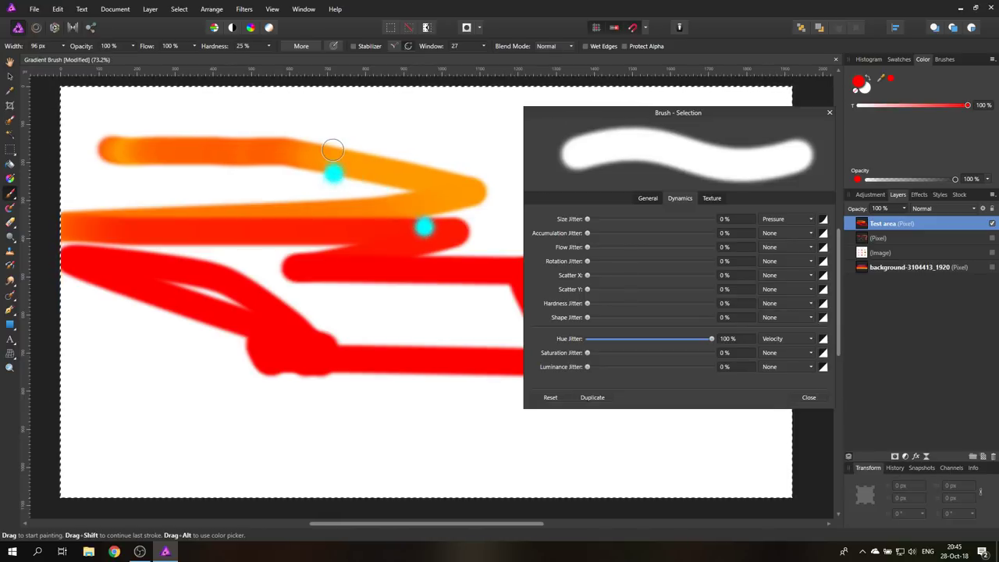
{"action": "key", "text": "Delete"}
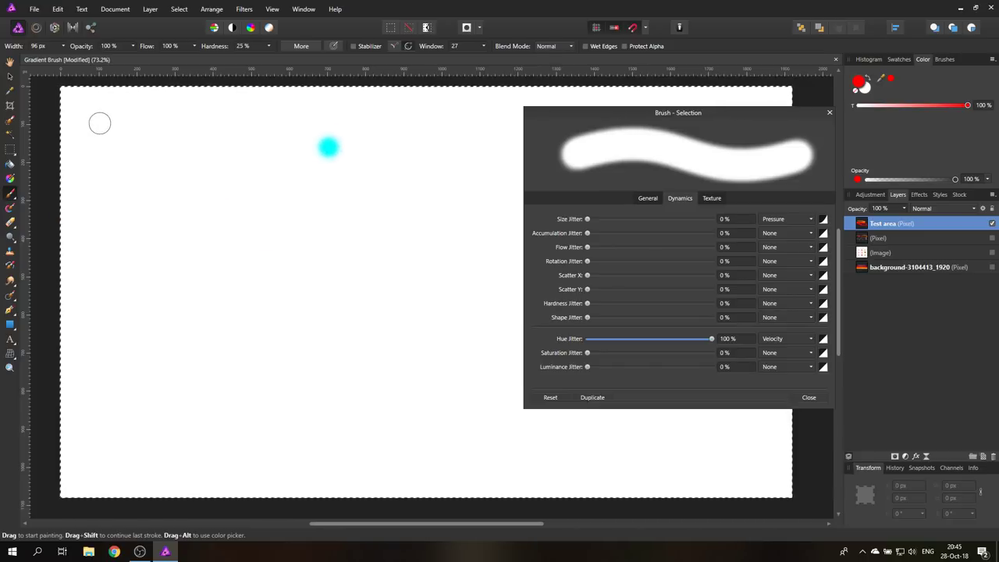
- Paint several long test strokes with the straight velocity hue curve and clear the Test area layer
{"action": "mouse_move", "coordinate": [100, 123]}
{"action": "left_mouse_down"}
{"action": "mouse_move", "coordinate": [218, 123]}
{"action": "mouse_move", "coordinate": [410, 149]}
{"action": "mouse_move", "coordinate": [428, 176]}
{"action": "mouse_move", "coordinate": [167, 238]}
{"action": "mouse_move", "coordinate": [383, 333]}
{"action": "mouse_move", "coordinate": [85, 344]}
{"action": "mouse_move", "coordinate": [194, 343]}
{"action": "mouse_move", "coordinate": [105, 361]}
{"action": "mouse_move", "coordinate": [463, 437]}
{"action": "mouse_move", "coordinate": [651, 447]}
{"action": "left_mouse_up"}
{"action": "mouse_move", "coordinate": [357, 236]}
{"action": "left_mouse_down"}
{"action": "mouse_move", "coordinate": [408, 355]}
{"action": "mouse_move", "coordinate": [363, 359]}
{"action": "mouse_move", "coordinate": [312, 235]}
{"action": "mouse_move", "coordinate": [287, 255]}
{"action": "mouse_move", "coordinate": [279, 388]}
{"action": "mouse_move", "coordinate": [251, 221]}
{"action": "mouse_move", "coordinate": [211, 166]}
{"action": "mouse_move", "coordinate": [189, 158]}
{"action": "left_mouse_up"}
{"action": "mouse_move", "coordinate": [302, 263]}
{"action": "left_mouse_down"}
{"action": "mouse_move", "coordinate": [394, 204]}
{"action": "mouse_move", "coordinate": [325, 164]}
{"action": "mouse_move", "coordinate": [285, 160]}
{"action": "mouse_move", "coordinate": [367, 246]}
{"action": "mouse_move", "coordinate": [339, 322]}
{"action": "left_mouse_up"}
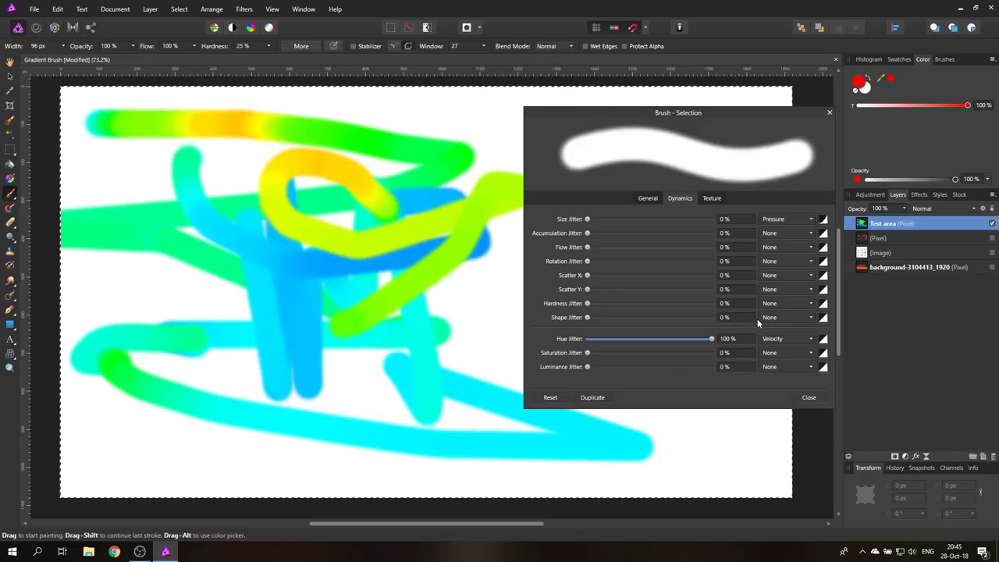
{"action": "key", "text": "Delete"}
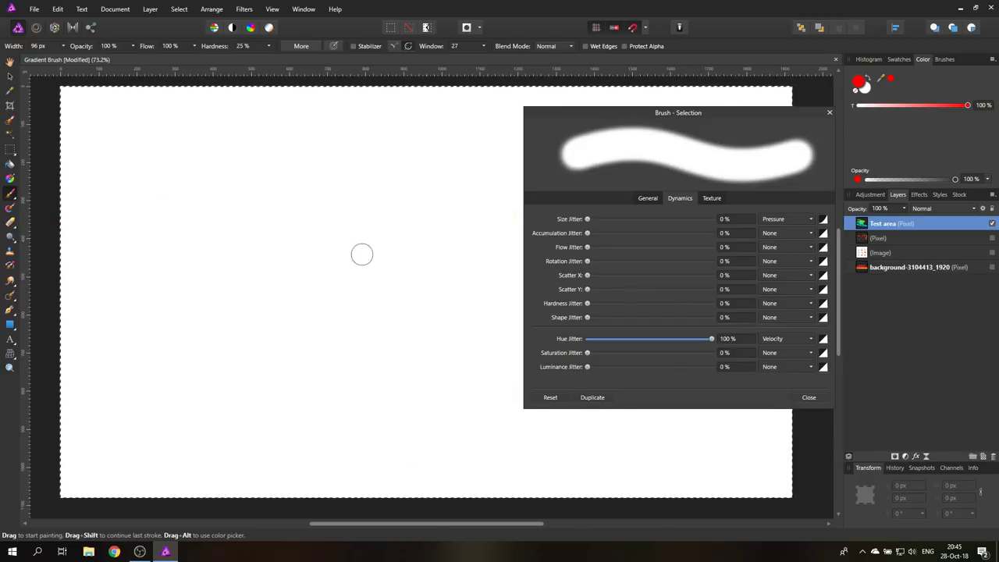
- Review the available Hue Jitter controllers without changing the setting and close the brush settings
{"action": "left_click", "coordinate": [784, 338]}
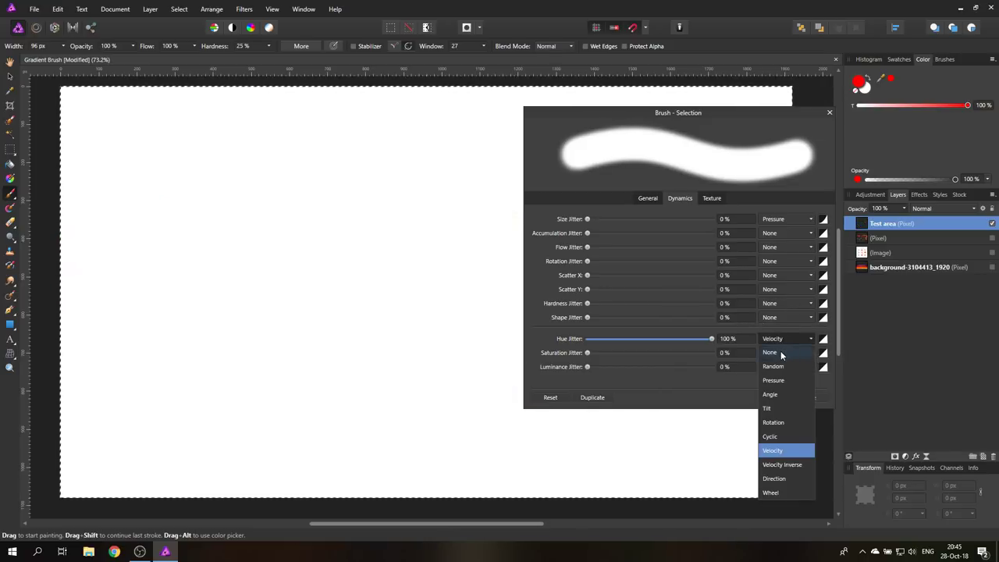
{"action": "left_click", "coordinate": [829, 112]}
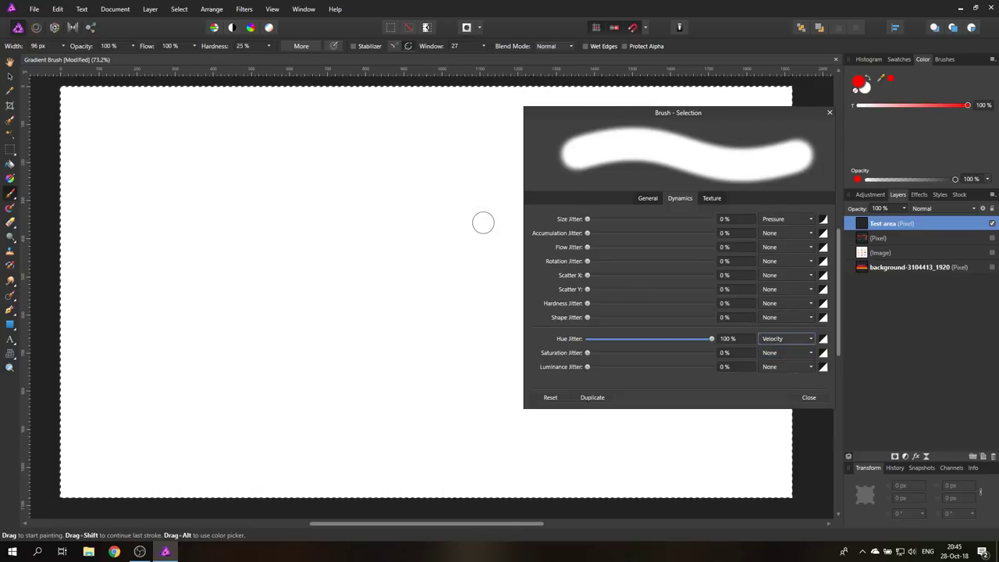
{"action": "left_click", "coordinate": [830, 111]}
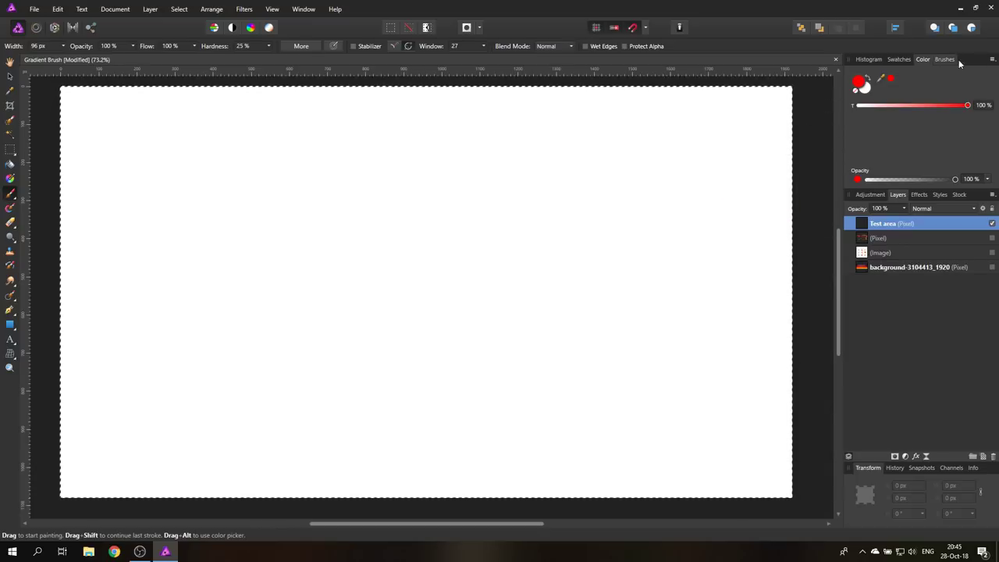
- Show the My Brushes category and select the existing pink flower image brush
{"action": "left_click", "coordinate": [991, 61]}
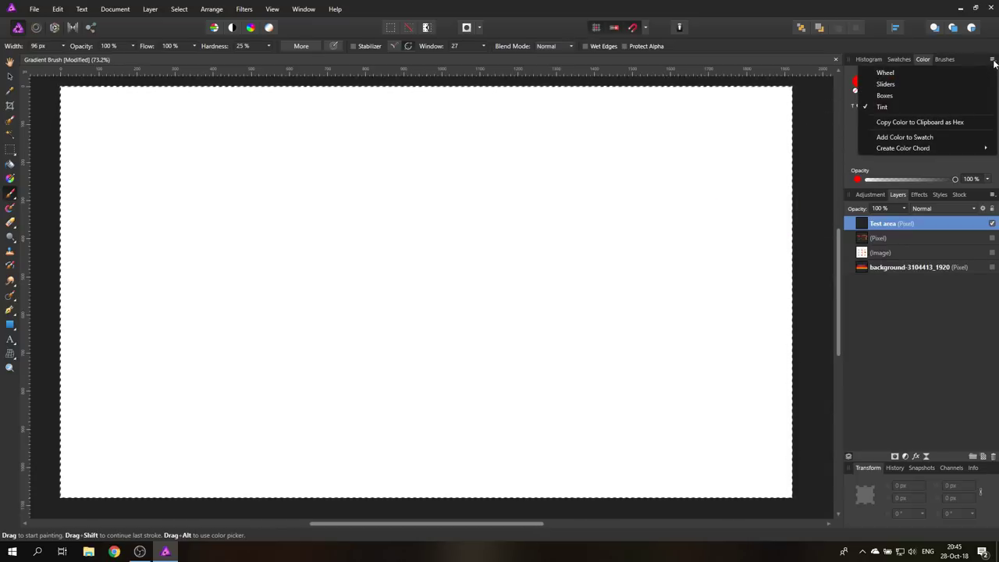
{"action": "left_click", "coordinate": [945, 59]}
{"action": "left_click", "coordinate": [945, 60]}
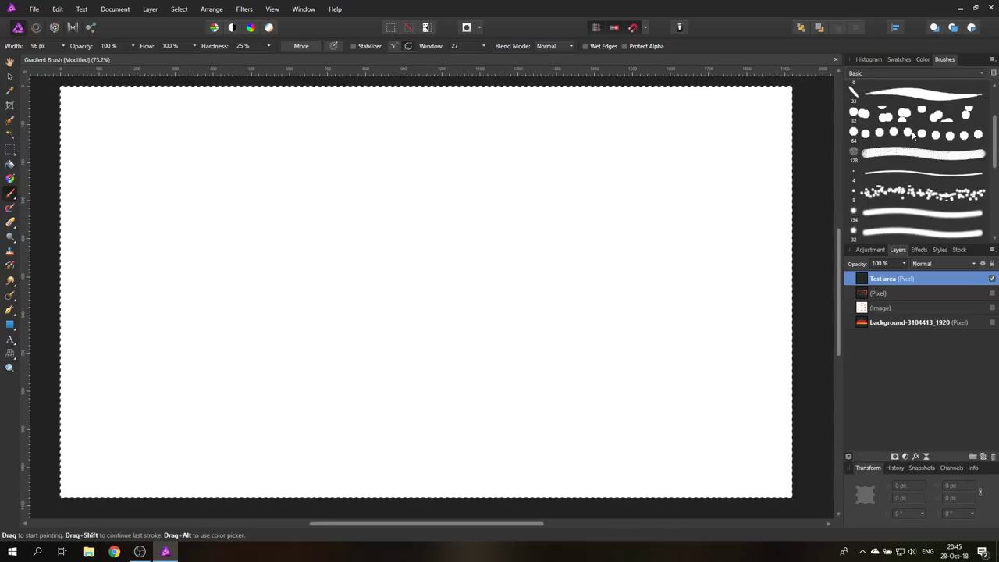
{"action": "left_click", "coordinate": [896, 73]}
{"action": "scroll", "coordinate": [909, 237], "scroll_direction": "down", "scroll_amount": 3}
{"action": "left_click", "coordinate": [866, 227]}
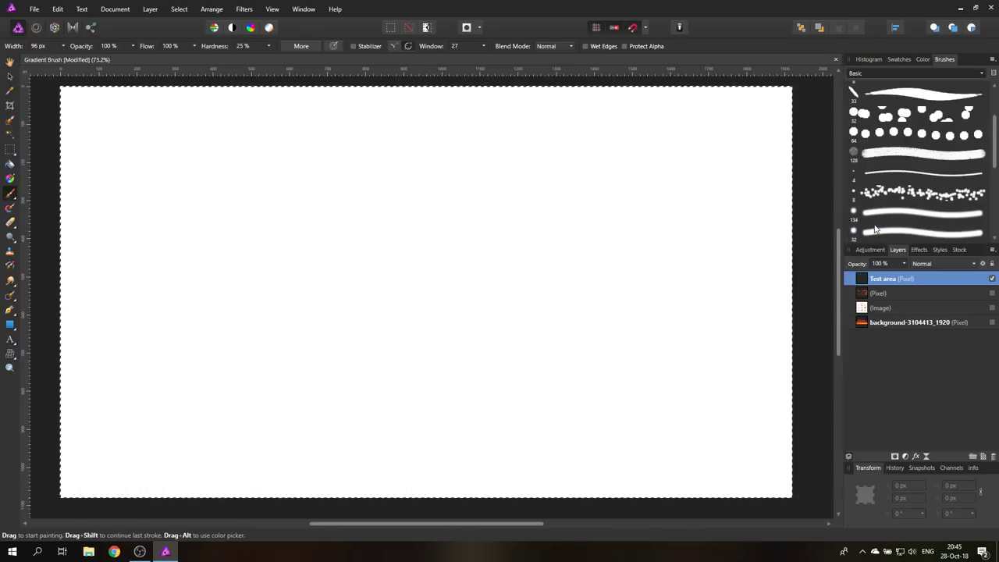
{"action": "left_click", "coordinate": [876, 219]}
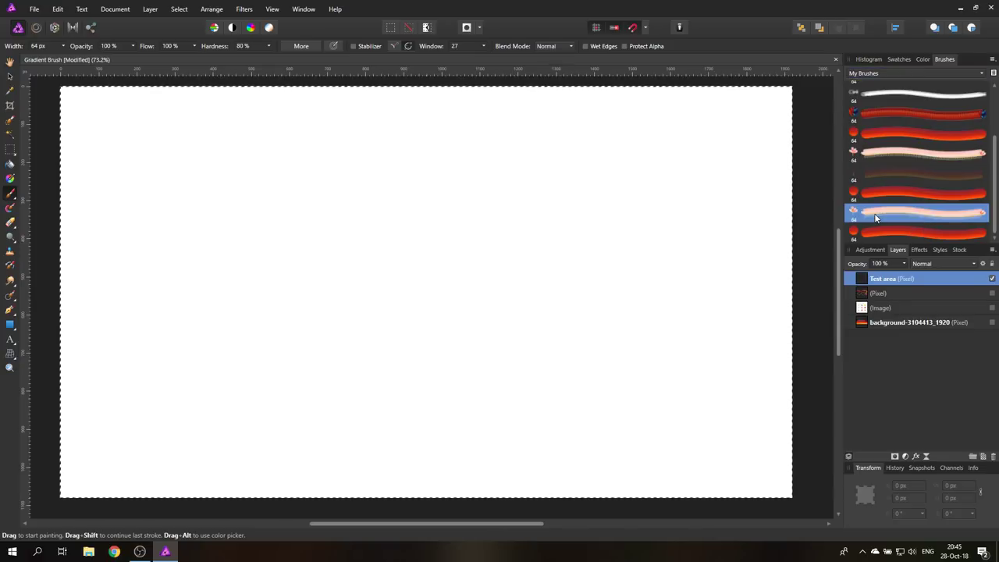
{"action": "left_click", "coordinate": [145, 107]}
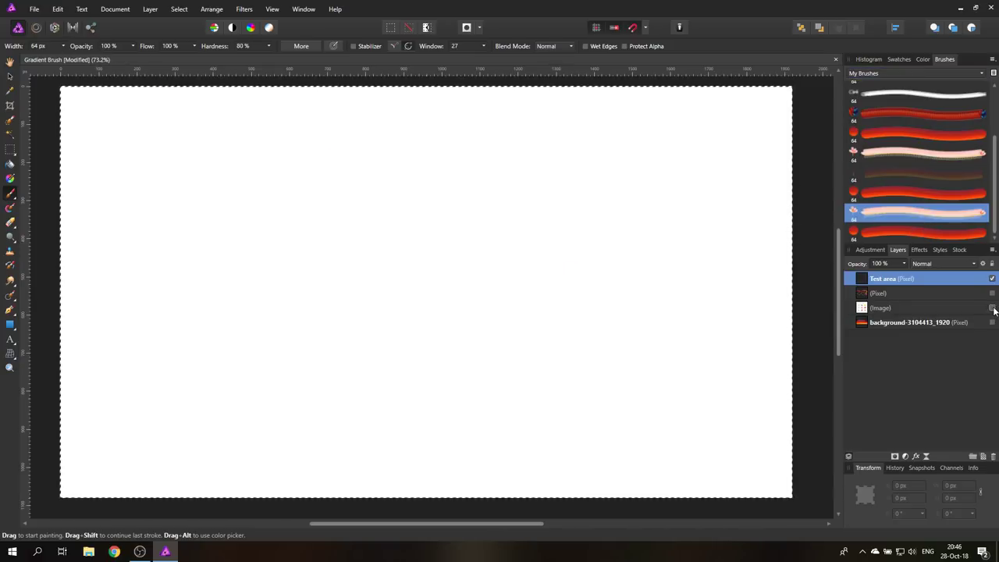
- Examine the source flowers on the Image layer, hide that layer again and view the selected flower brush's general settings
{"action": "left_click", "coordinate": [991, 308]}
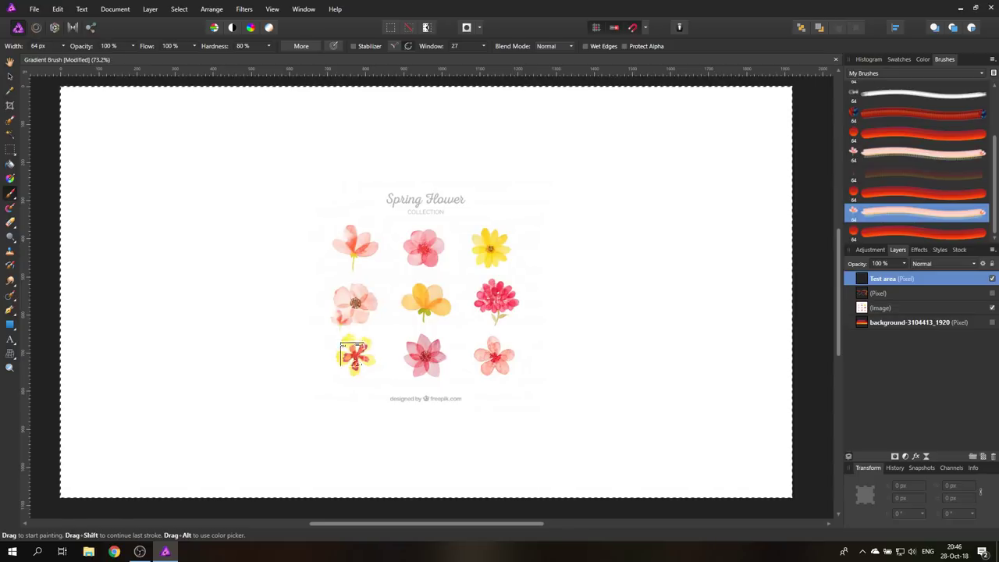
{"action": "left_click", "coordinate": [290, 240]}
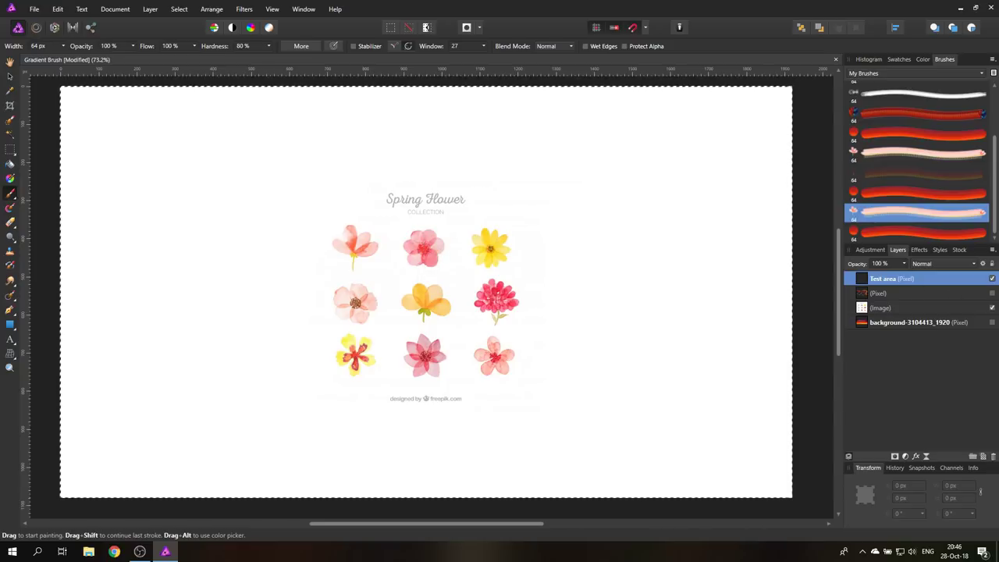
{"action": "left_click", "coordinate": [992, 308]}
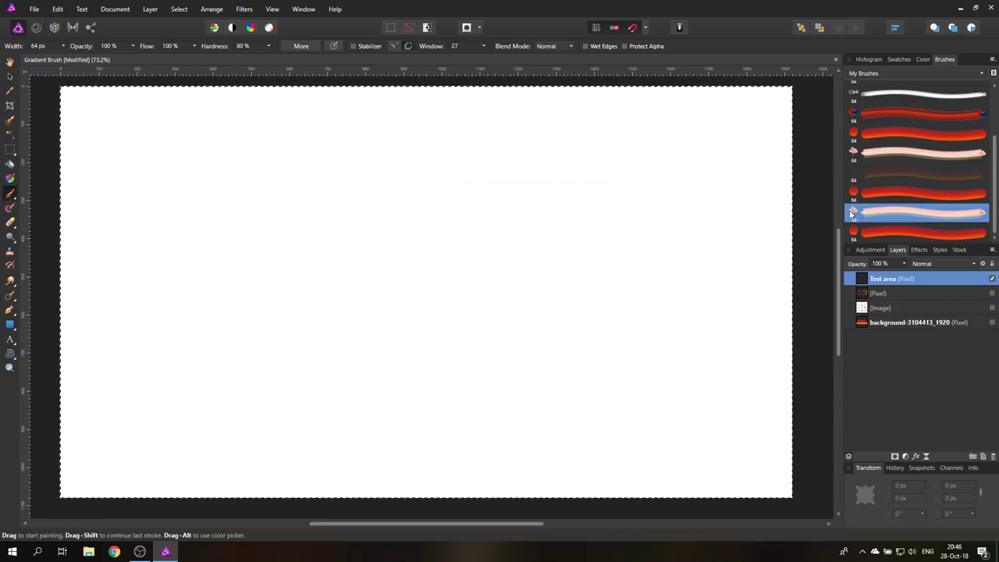
{"action": "left_click", "coordinate": [301, 46]}
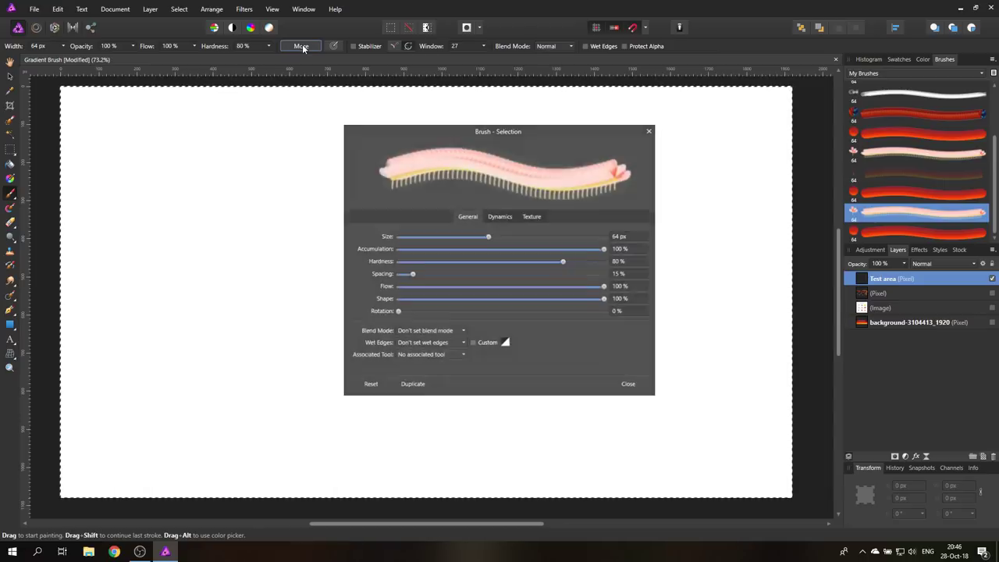
{"action": "left_click", "coordinate": [647, 132]}
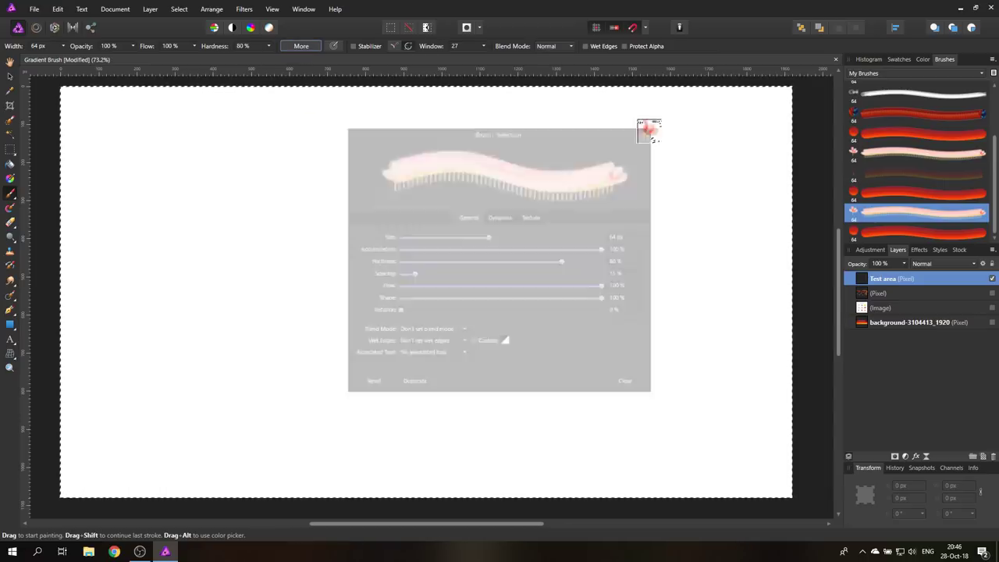
- Create a new image brush in My Brushes from the flower file p01.png
{"action": "left_click", "coordinate": [992, 60]}
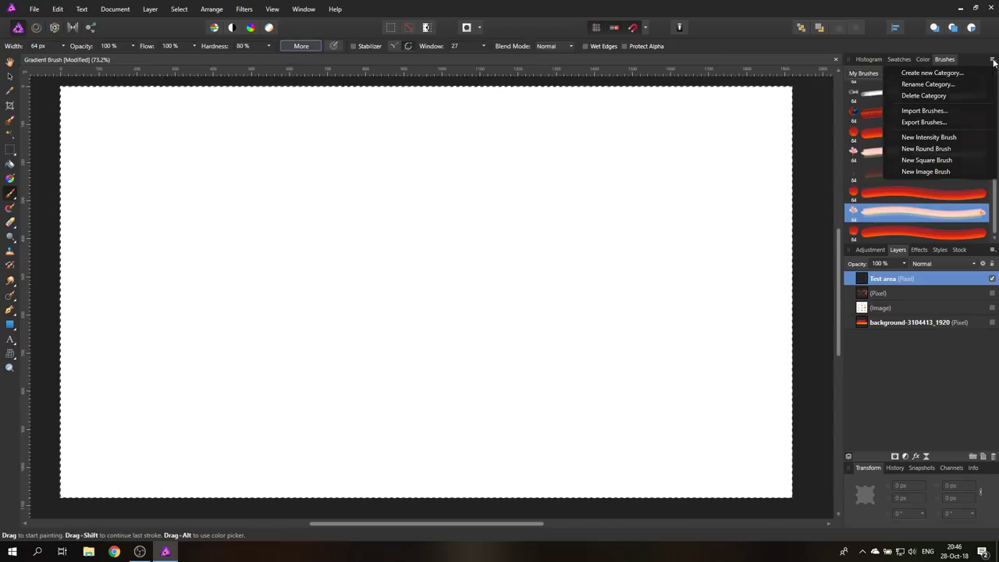
{"action": "left_click", "coordinate": [934, 171]}
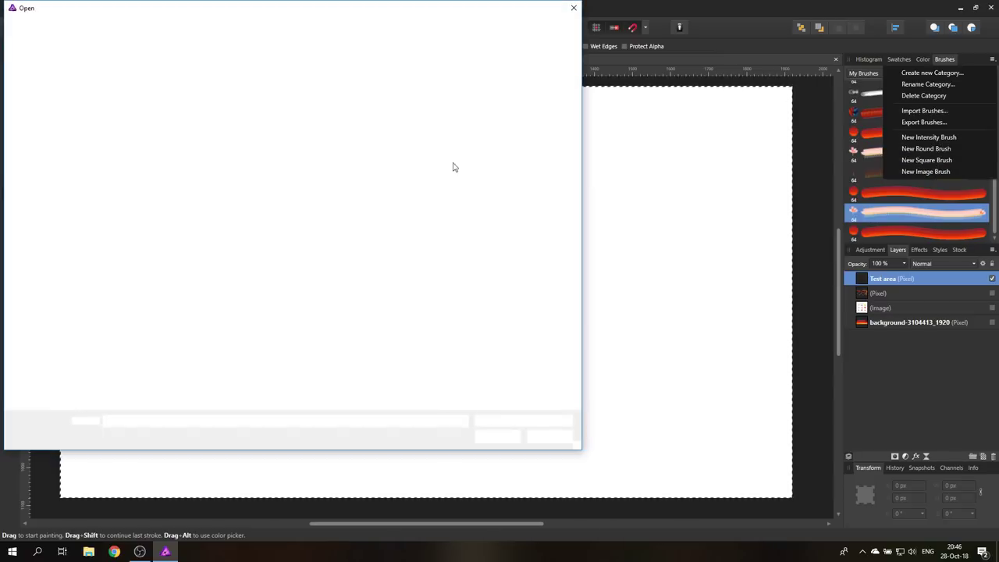
{"action": "left_click", "coordinate": [478, 153]}
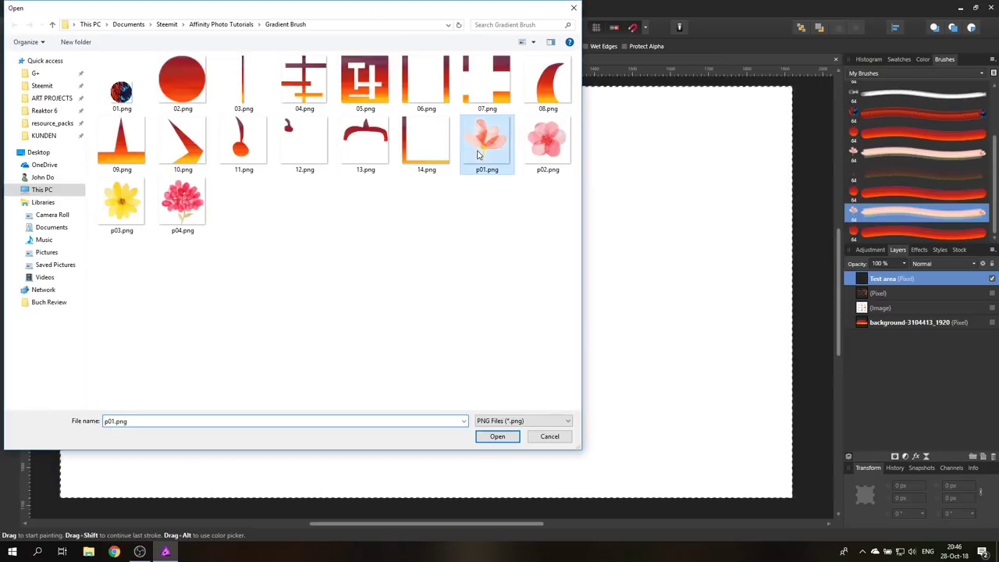
{"action": "double_click", "coordinate": [478, 153]}
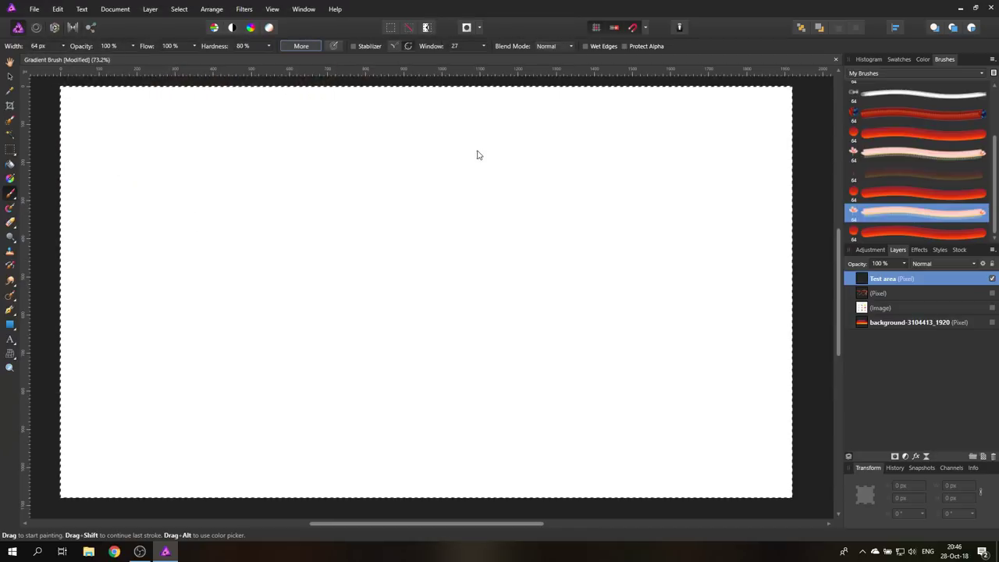
- Add p02.png, p03.png and p04.png as additional nozzles to the new flower brush
{"action": "left_click", "coordinate": [304, 46]}
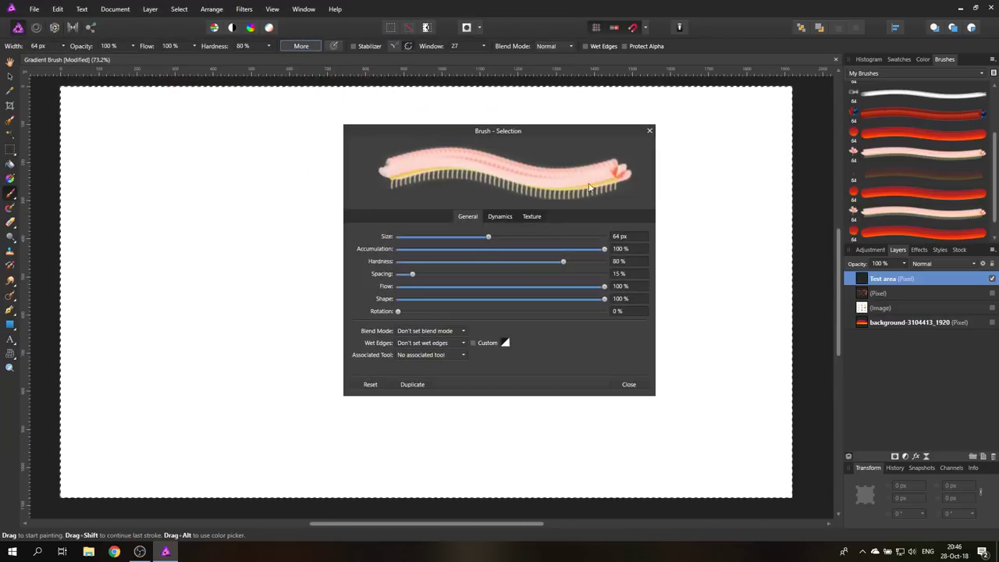
{"action": "left_click", "coordinate": [533, 217]}
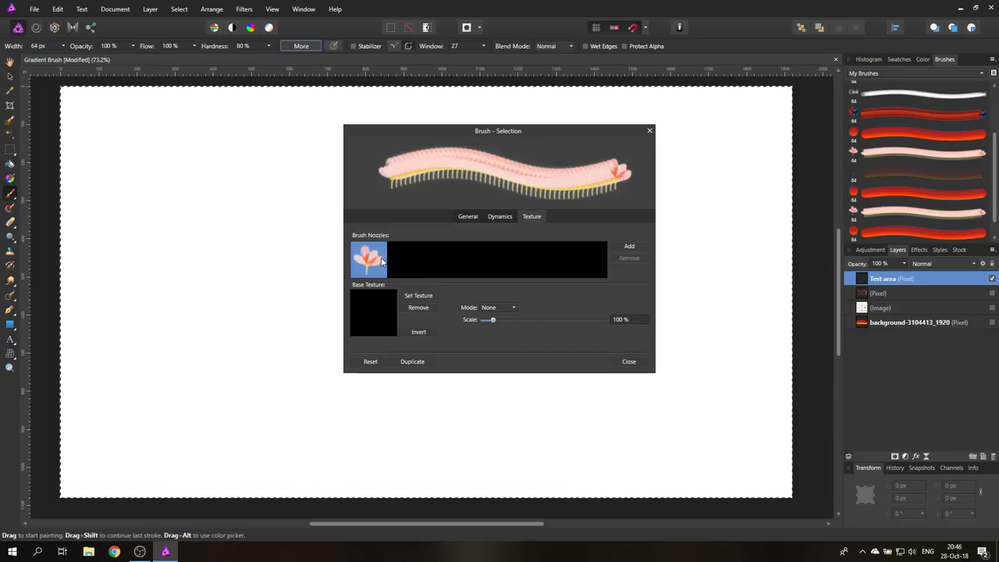
{"action": "left_click", "coordinate": [628, 247]}
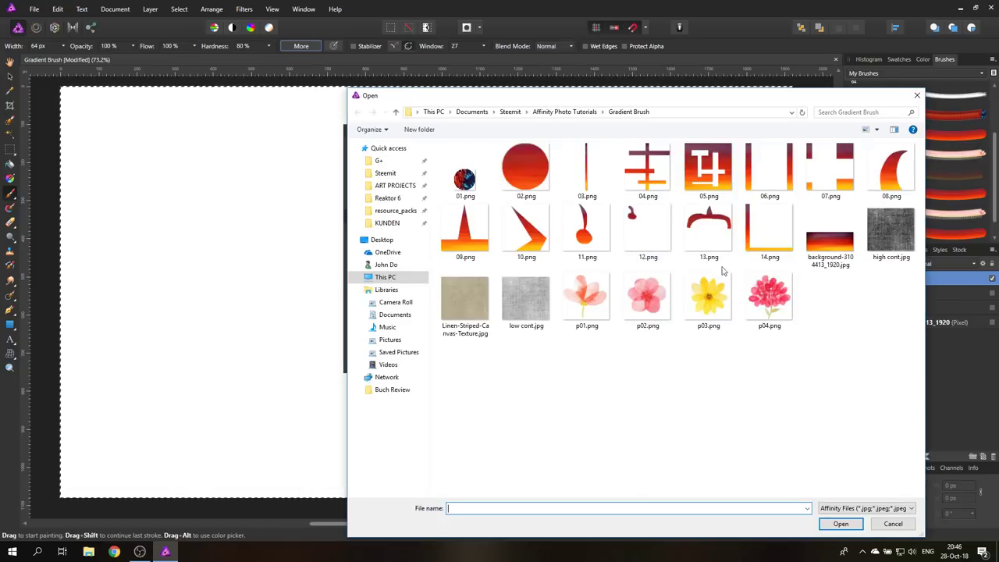
{"action": "double_click", "coordinate": [647, 298]}
{"action": "left_click", "coordinate": [631, 246]}
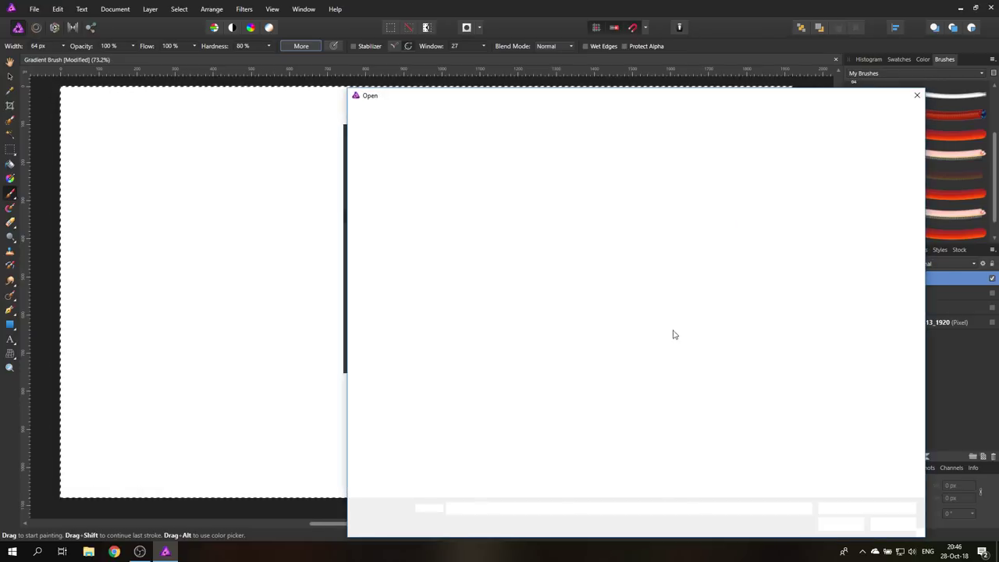
{"action": "double_click", "coordinate": [709, 298]}
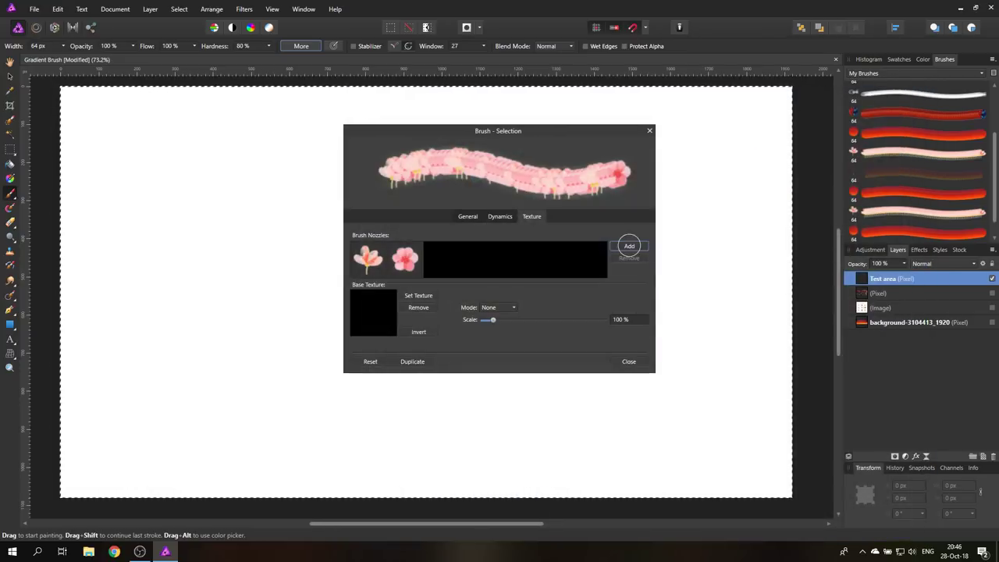
{"action": "left_click", "coordinate": [630, 247]}
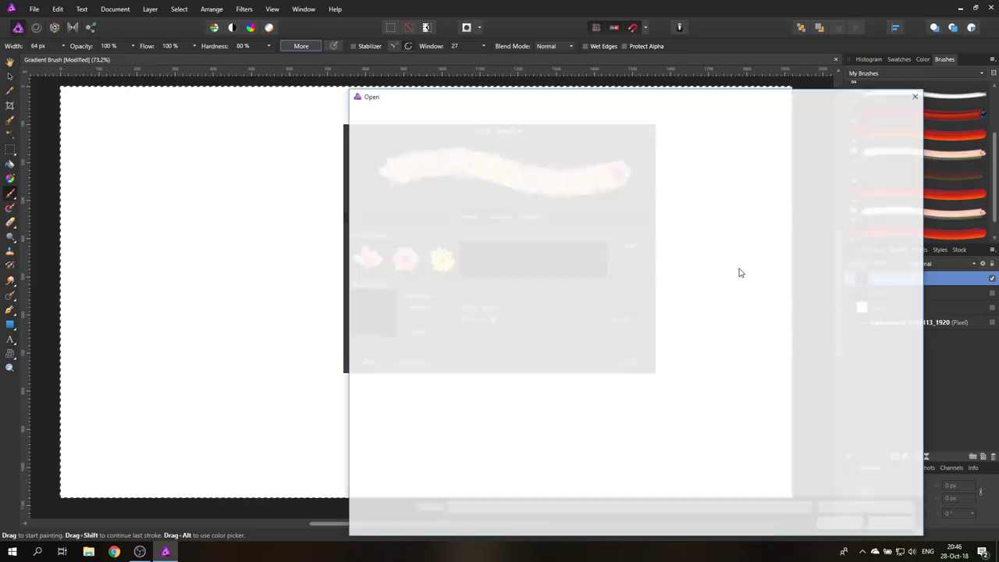
{"action": "key", "text": "Escape"}
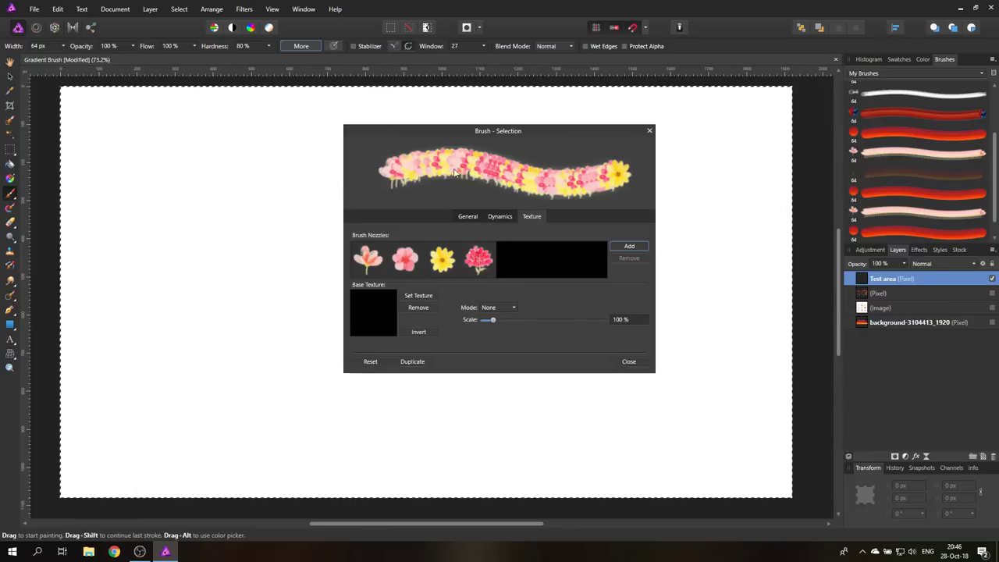
- Set the flower brush's spacing to 110% and close the brush settings
{"action": "left_click", "coordinate": [468, 217]}
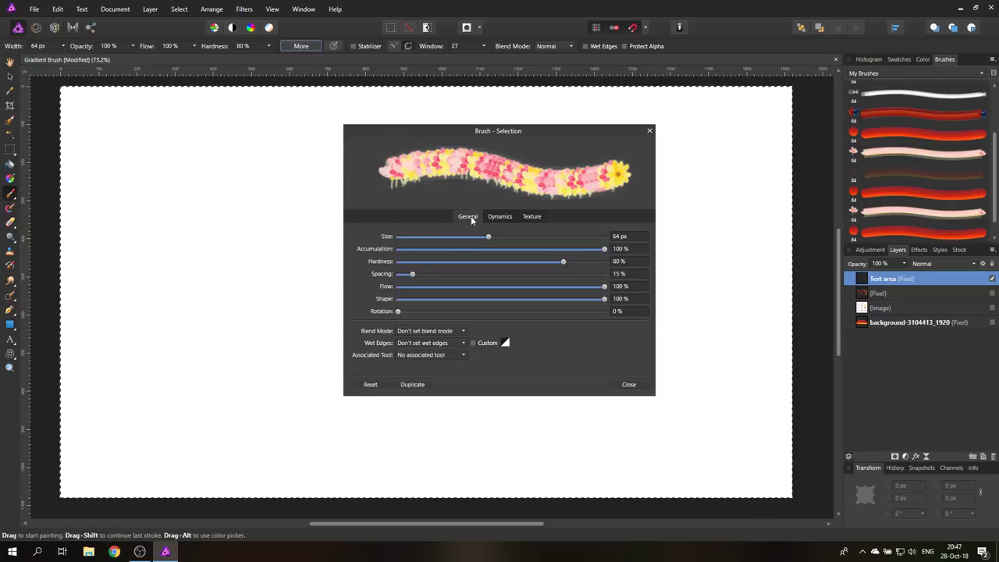
{"action": "left_click_drag", "start_coordinate": [412, 273], "coordinate": [507, 274]}
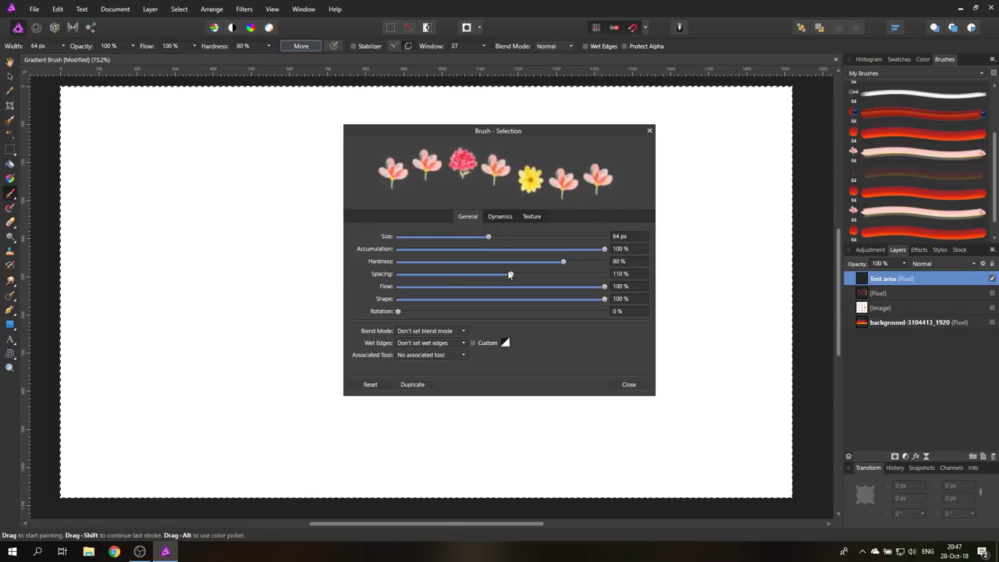
{"action": "left_click", "coordinate": [648, 131]}
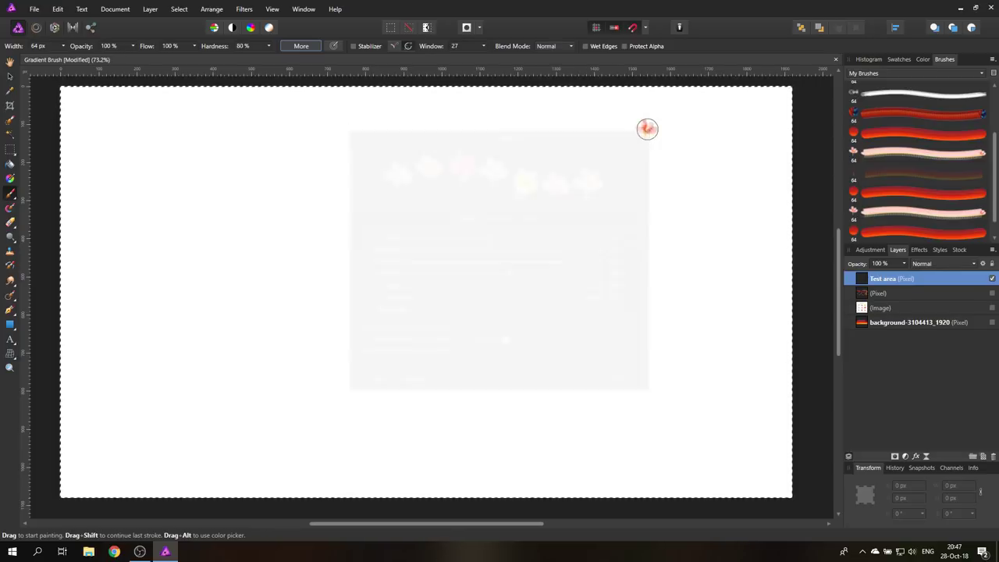
- Try a brush width of 151 px with a winding trail of flowers on the Test area layer and undo the painting
{"action": "mouse_move", "coordinate": [65, 45]}
{"action": "left_mouse_down"}
{"action": "mouse_move", "coordinate": [75, 53]}
{"action": "mouse_move", "coordinate": [65, 60]}
{"action": "left_mouse_up"}
{"action": "left_click", "coordinate": [63, 45]}
{"action": "left_click", "coordinate": [112, 167]}
{"action": "left_click", "coordinate": [164, 147]}
{"action": "left_click", "coordinate": [220, 173]}
{"action": "mouse_move", "coordinate": [230, 193]}
{"action": "left_mouse_down"}
{"action": "mouse_move", "coordinate": [268, 240]}
{"action": "mouse_move", "coordinate": [326, 242]}
{"action": "mouse_move", "coordinate": [418, 159]}
{"action": "mouse_move", "coordinate": [496, 169]}
{"action": "mouse_move", "coordinate": [550, 252]}
{"action": "mouse_move", "coordinate": [613, 270]}
{"action": "mouse_move", "coordinate": [691, 226]}
{"action": "mouse_move", "coordinate": [703, 273]}
{"action": "mouse_move", "coordinate": [678, 335]}
{"action": "mouse_move", "coordinate": [598, 331]}
{"action": "mouse_move", "coordinate": [526, 379]}
{"action": "mouse_move", "coordinate": [444, 350]}
{"action": "mouse_move", "coordinate": [409, 292]}
{"action": "mouse_move", "coordinate": [335, 357]}
{"action": "mouse_move", "coordinate": [238, 380]}
{"action": "mouse_move", "coordinate": [177, 316]}
{"action": "mouse_move", "coordinate": [184, 263]}
{"action": "mouse_move", "coordinate": [229, 309]}
{"action": "mouse_move", "coordinate": [269, 321]}
{"action": "mouse_move", "coordinate": [265, 312]}
{"action": "mouse_move", "coordinate": [333, 298]}
{"action": "mouse_move", "coordinate": [292, 216]}
{"action": "mouse_move", "coordinate": [271, 195]}
{"action": "left_mouse_up"}
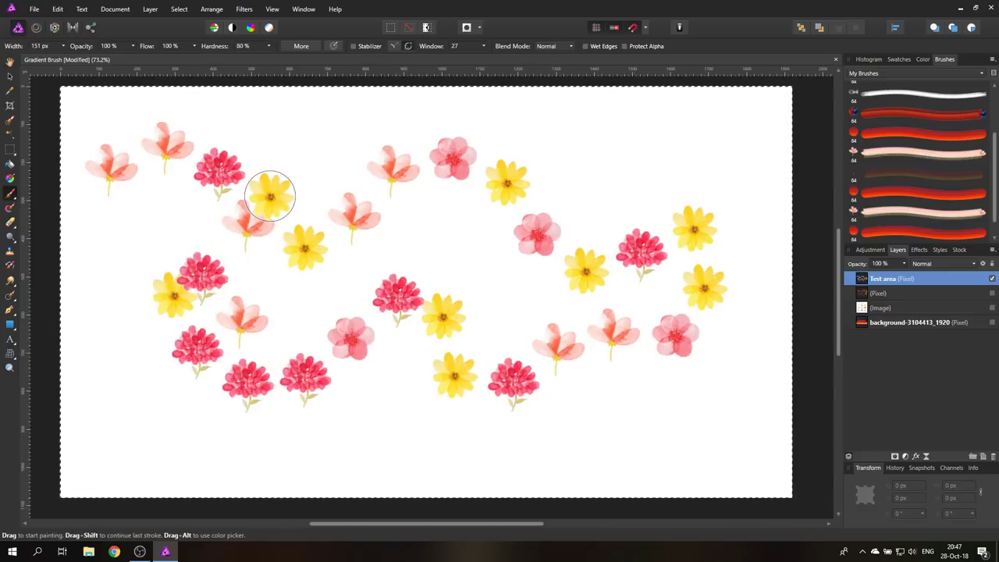
{"action": "key", "text": "ctrl+z"}
- Set the brush width to 66 px and paint a long, looping trail of small flowers across the Test area layer
{"action": "left_click_drag", "start_coordinate": [68, 56], "coordinate": [57, 56]}
{"action": "mouse_move", "coordinate": [187, 170]}
{"action": "left_mouse_down"}
{"action": "mouse_move", "coordinate": [638, 173]}
{"action": "mouse_move", "coordinate": [662, 218]}
{"action": "mouse_move", "coordinate": [666, 315]}
{"action": "mouse_move", "coordinate": [617, 344]}
{"action": "mouse_move", "coordinate": [598, 230]}
{"action": "mouse_move", "coordinate": [556, 240]}
{"action": "mouse_move", "coordinate": [546, 319]}
{"action": "mouse_move", "coordinate": [510, 351]}
{"action": "mouse_move", "coordinate": [412, 274]}
{"action": "mouse_move", "coordinate": [345, 300]}
{"action": "mouse_move", "coordinate": [317, 356]}
{"action": "mouse_move", "coordinate": [232, 380]}
{"action": "mouse_move", "coordinate": [265, 316]}
{"action": "mouse_move", "coordinate": [313, 373]}
{"action": "mouse_move", "coordinate": [255, 417]}
{"action": "mouse_move", "coordinate": [166, 340]}
{"action": "mouse_move", "coordinate": [186, 267]}
{"action": "mouse_move", "coordinate": [155, 235]}
{"action": "mouse_move", "coordinate": [119, 283]}
{"action": "mouse_move", "coordinate": [171, 297]}
{"action": "mouse_move", "coordinate": [224, 245]}
{"action": "mouse_move", "coordinate": [260, 255]}
{"action": "mouse_move", "coordinate": [323, 236]}
{"action": "mouse_move", "coordinate": [380, 249]}
{"action": "mouse_move", "coordinate": [414, 375]}
{"action": "mouse_move", "coordinate": [433, 410]}
{"action": "mouse_move", "coordinate": [468, 413]}
{"action": "left_mouse_up"}
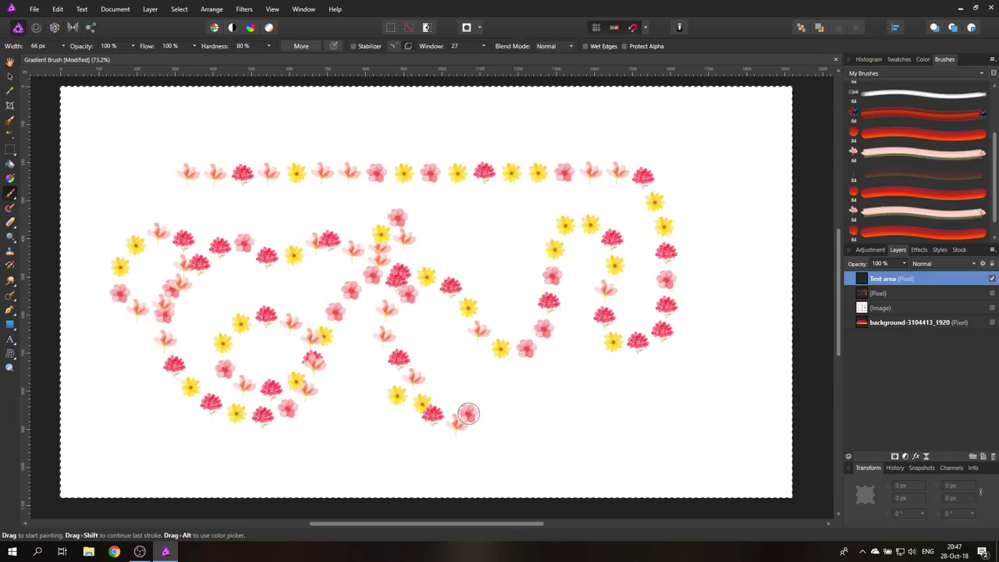